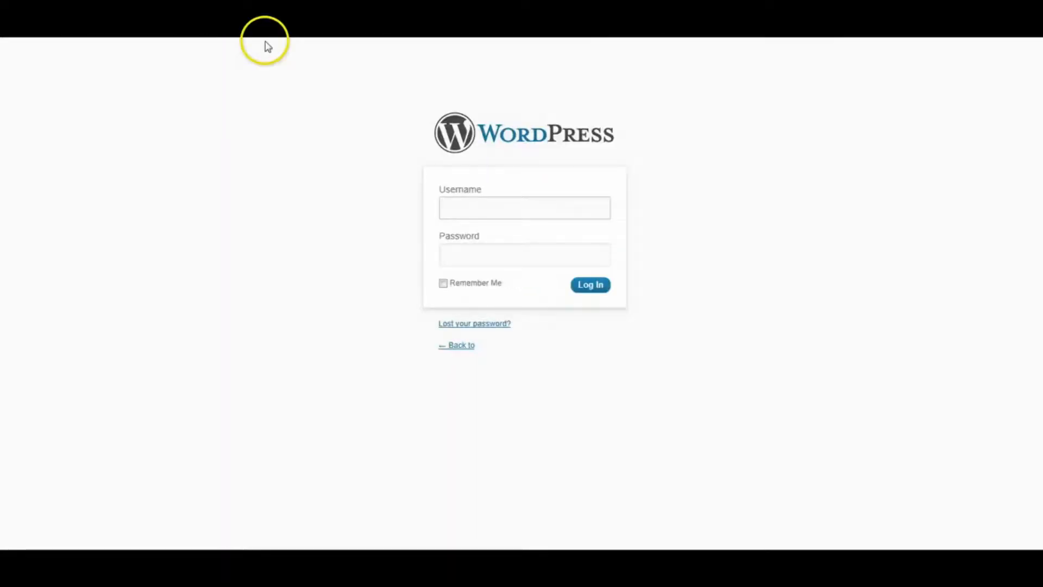
- Log in to the WordPress admin with the admin account's username and password
{"action": "type", "text": "admin"}
{"action": "key", "text": "Tab"}
{"action": "type", "text": "pa"}
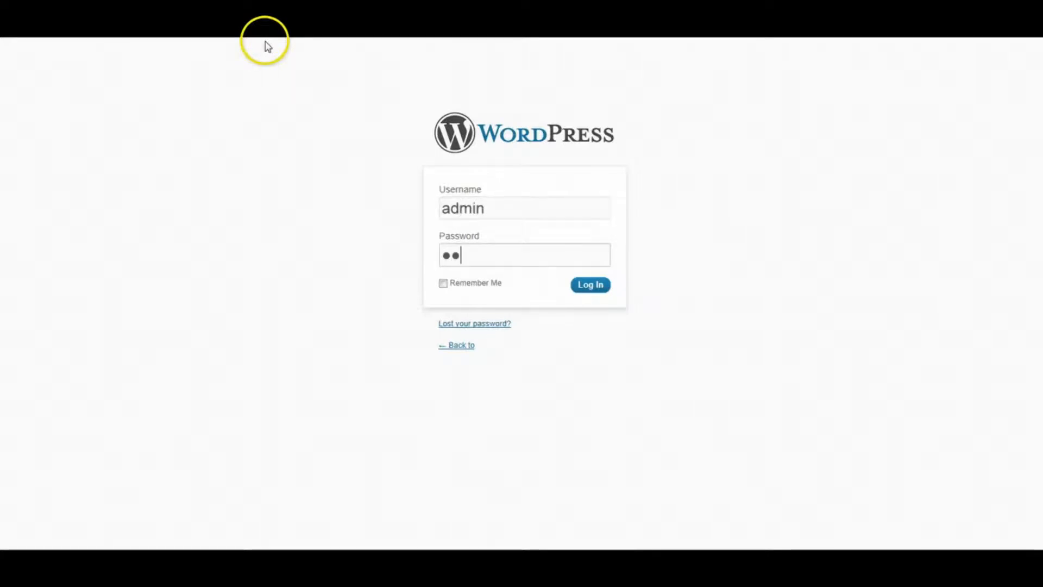
{"action": "type", "text": "ssword"}
{"action": "key", "text": "Return"}
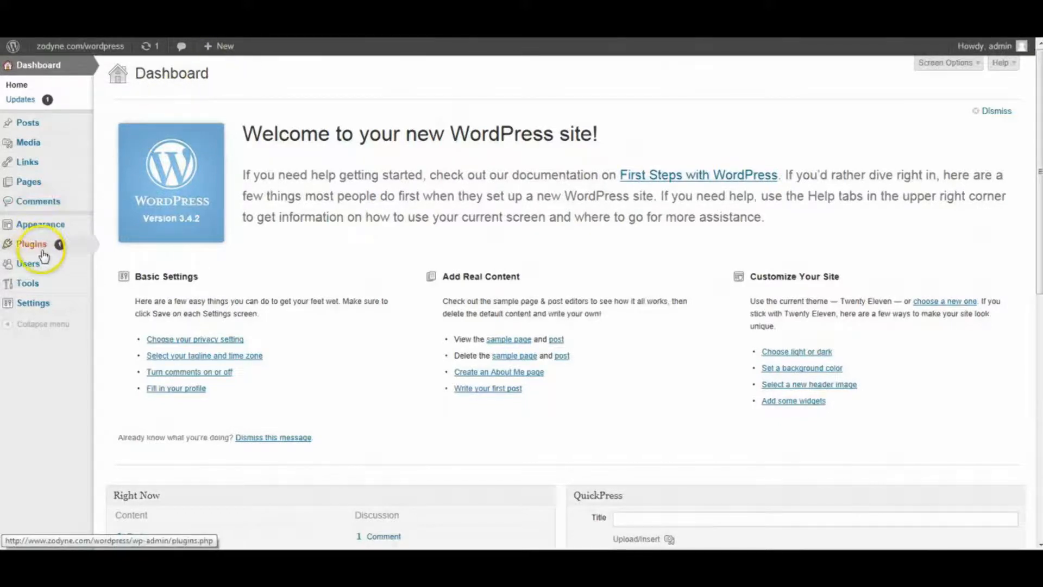
- Search the WordPress plugin directory for 'breezingforms'
{"action": "mouse_move", "coordinate": [42, 251]}
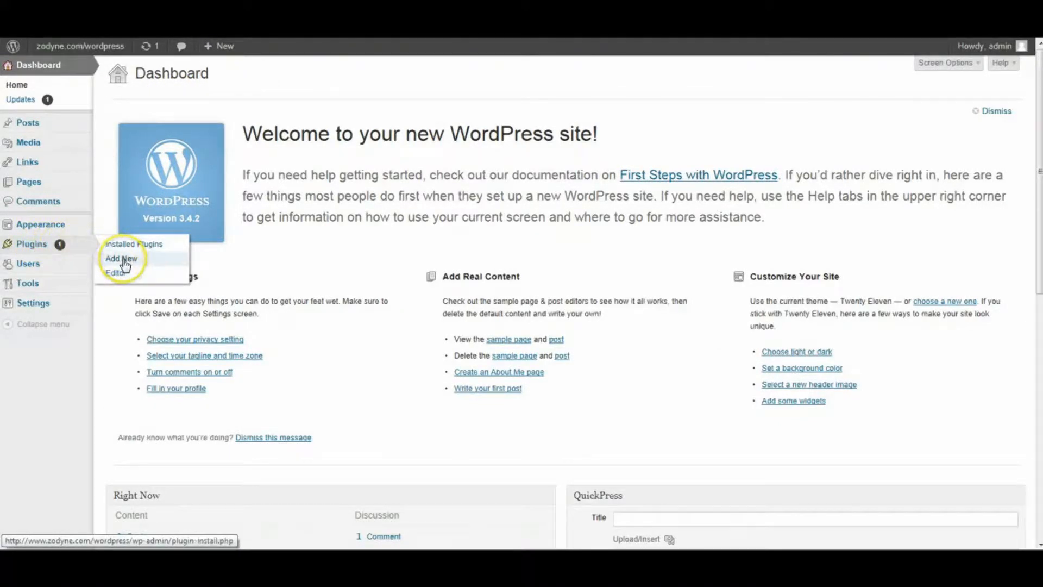
{"action": "left_click", "coordinate": [123, 258]}
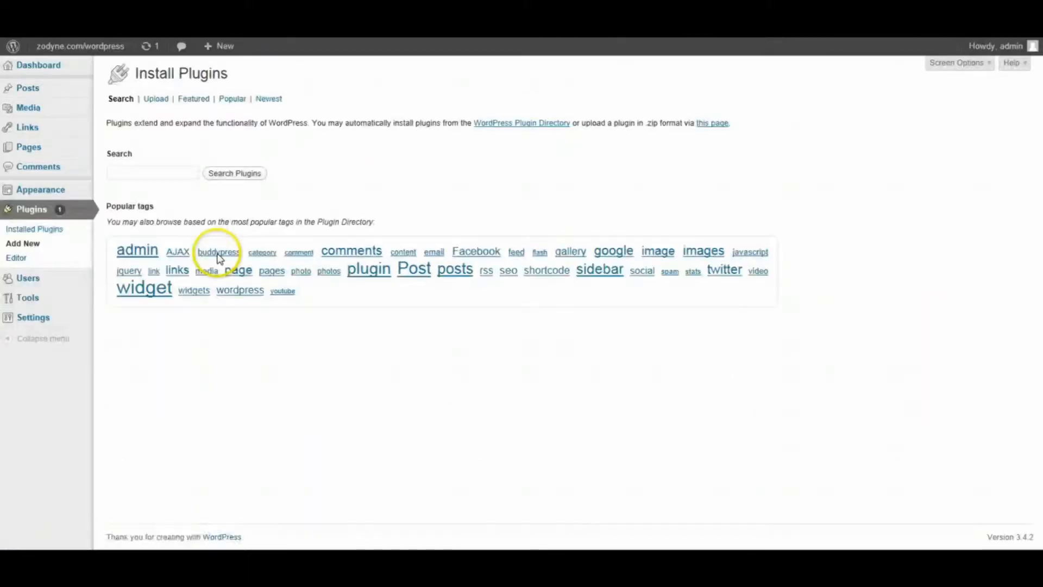
{"action": "left_click", "coordinate": [178, 175]}
{"action": "type", "text": "br"}
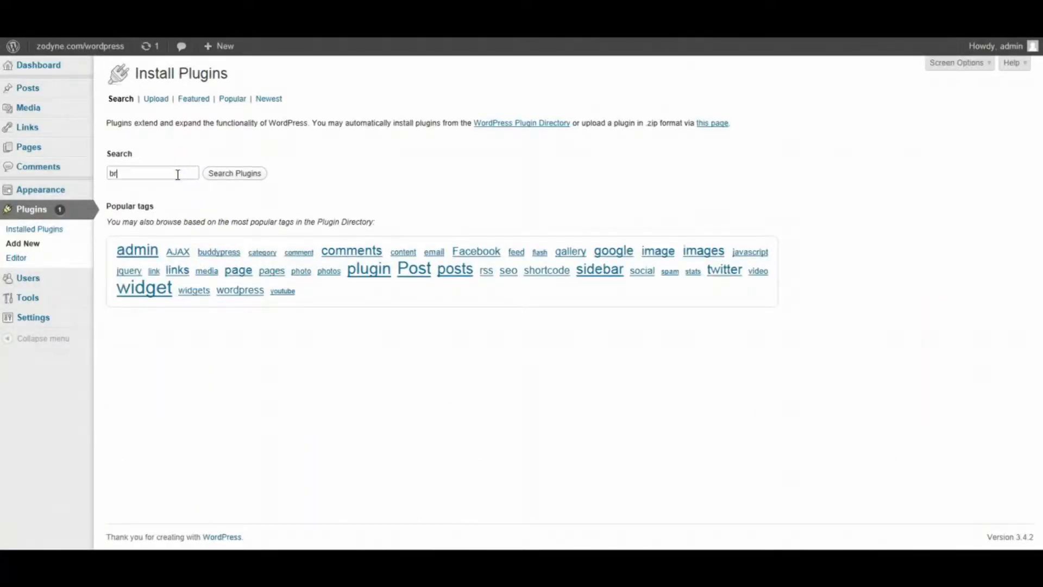
{"action": "type", "text": "eezingforms"}
{"action": "key", "text": "Return"}
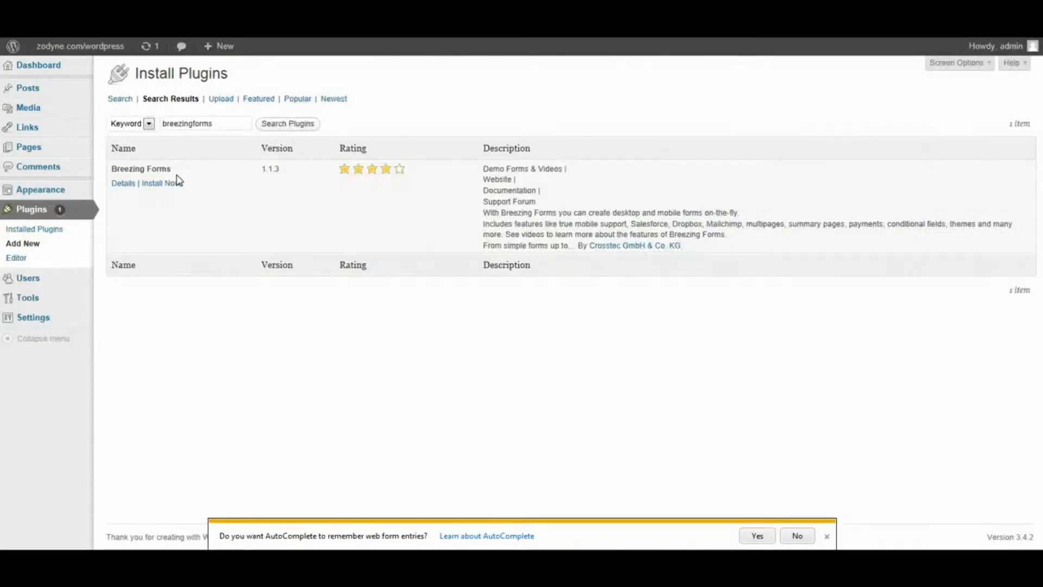
- Install the Breezing Forms 1.1.3 plugin and activate it
{"action": "left_click", "coordinate": [168, 183]}
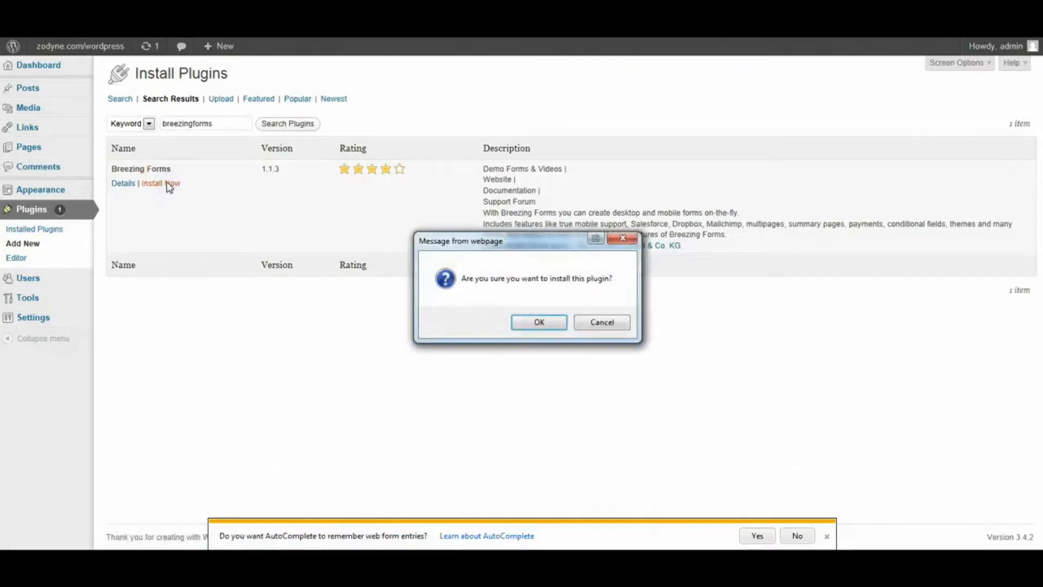
{"action": "left_click", "coordinate": [531, 324]}
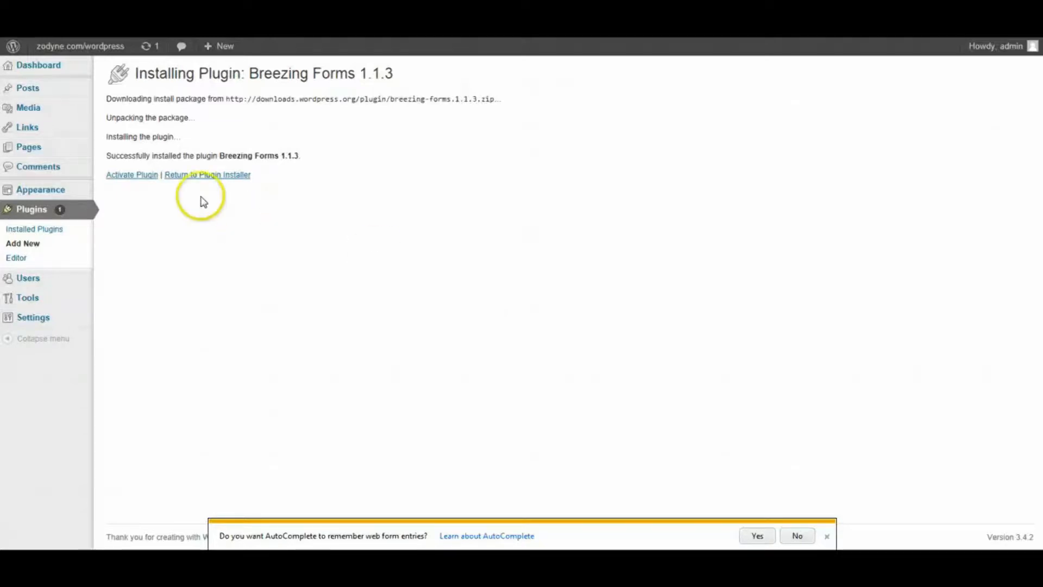
{"action": "left_click", "coordinate": [142, 177]}
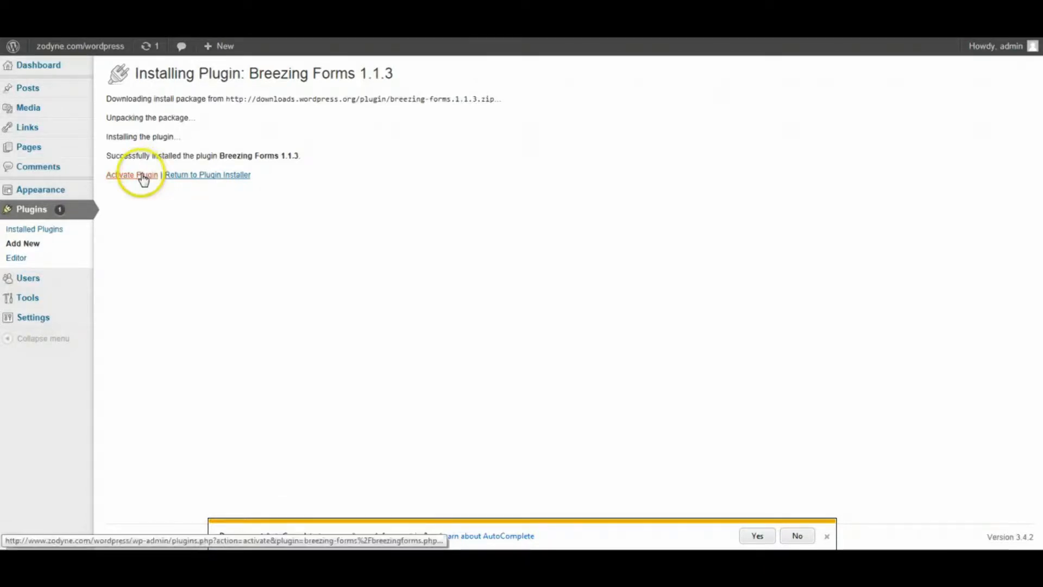
{"action": "left_click", "coordinate": [141, 176]}
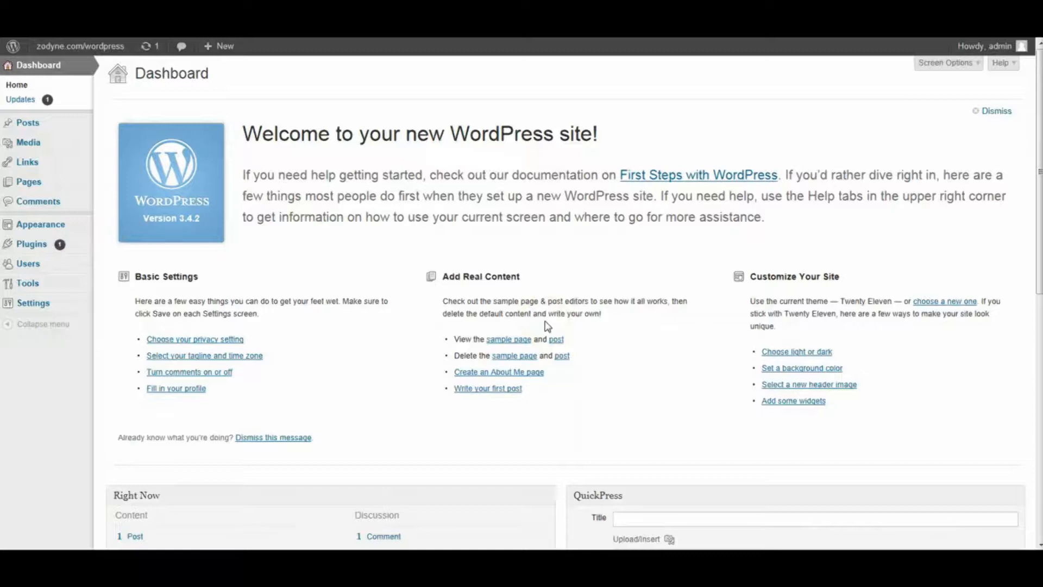
- Choose breezing-forms.zip from the breezingforms_UNZIP_FIRST folder as the plugin upload file
{"action": "mouse_move", "coordinate": [59, 249]}
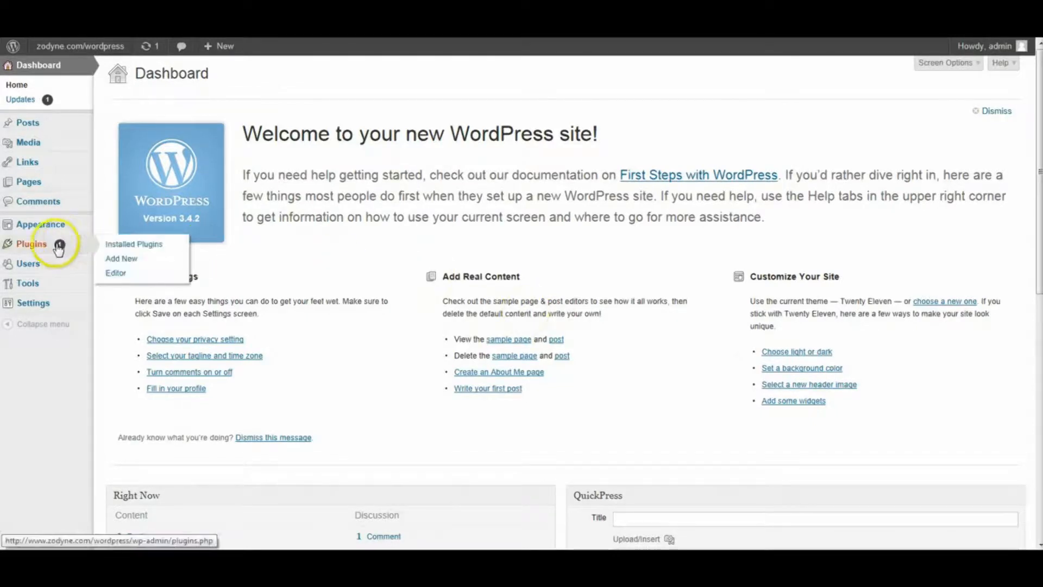
{"action": "left_click", "coordinate": [128, 260]}
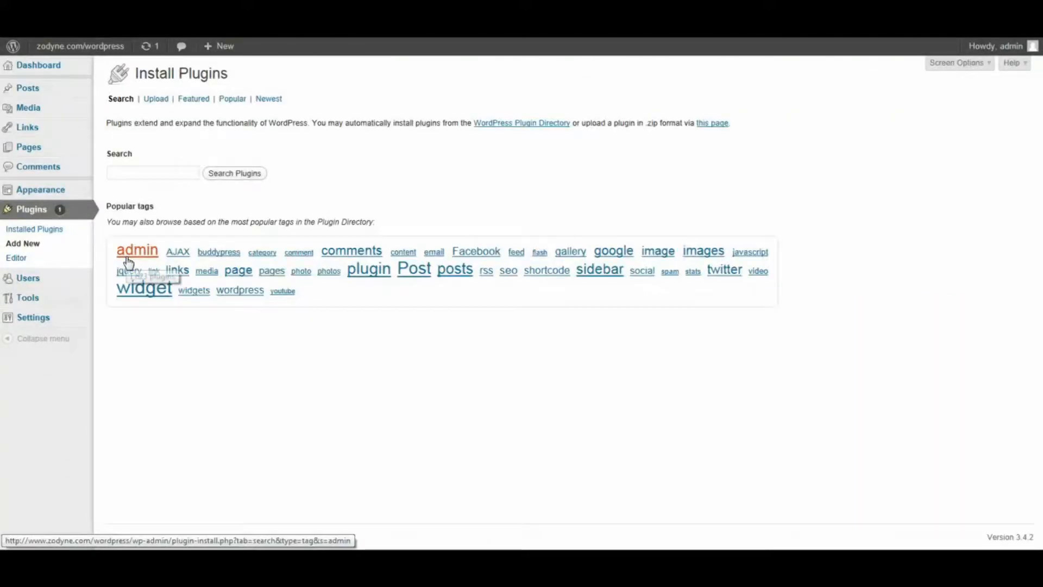
{"action": "left_click", "coordinate": [157, 100]}
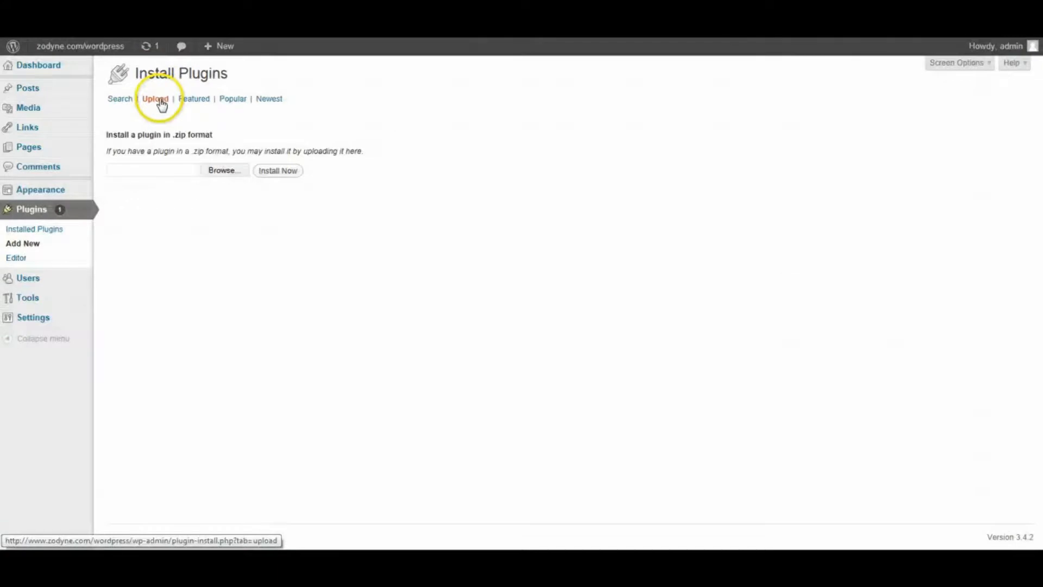
{"action": "left_click", "coordinate": [222, 170]}
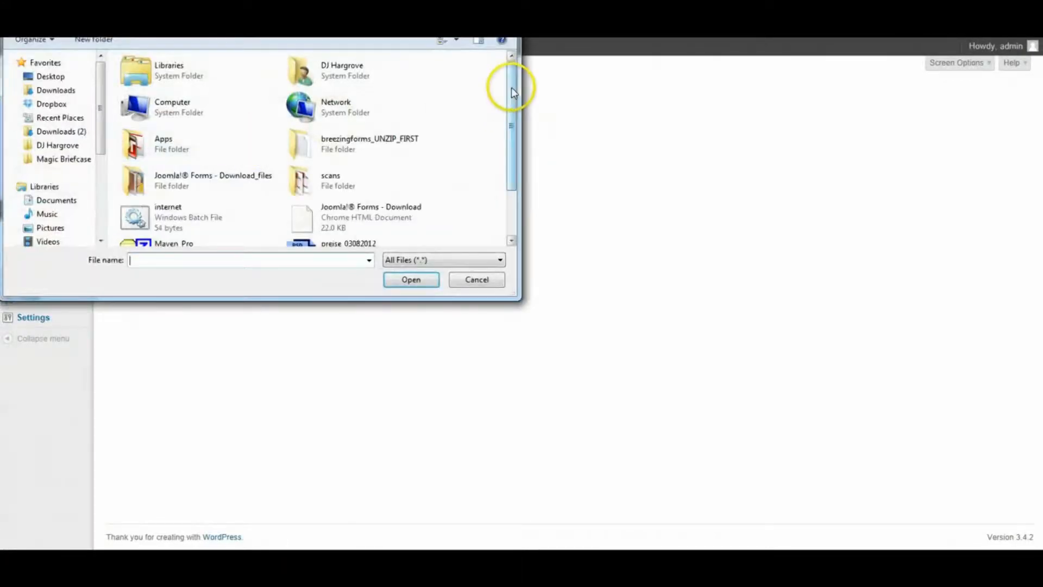
{"action": "left_click_drag", "start_coordinate": [511, 90], "coordinate": [512, 125]}
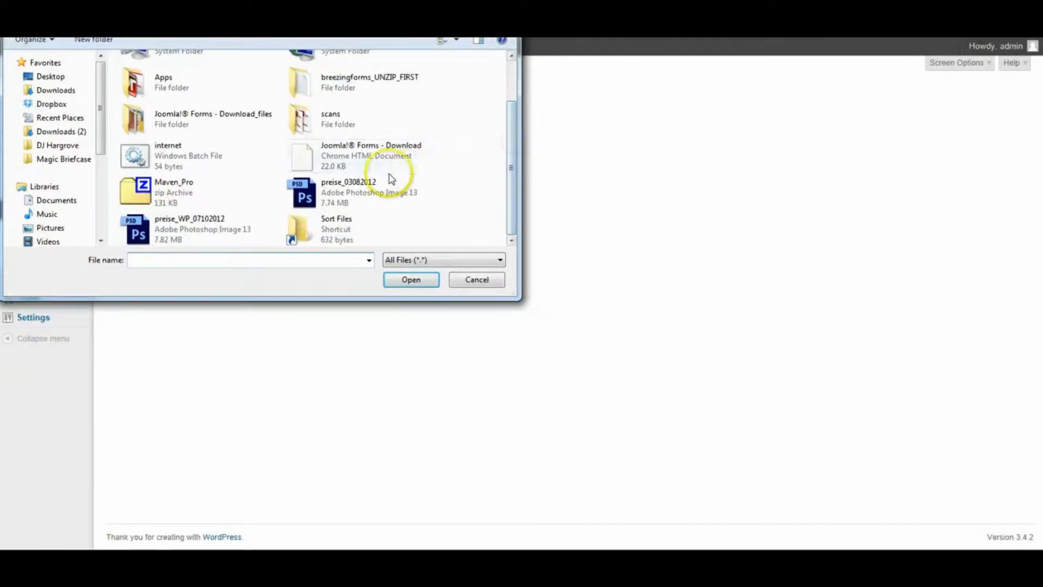
{"action": "double_click", "coordinate": [343, 85]}
{"action": "left_click", "coordinate": [369, 133]}
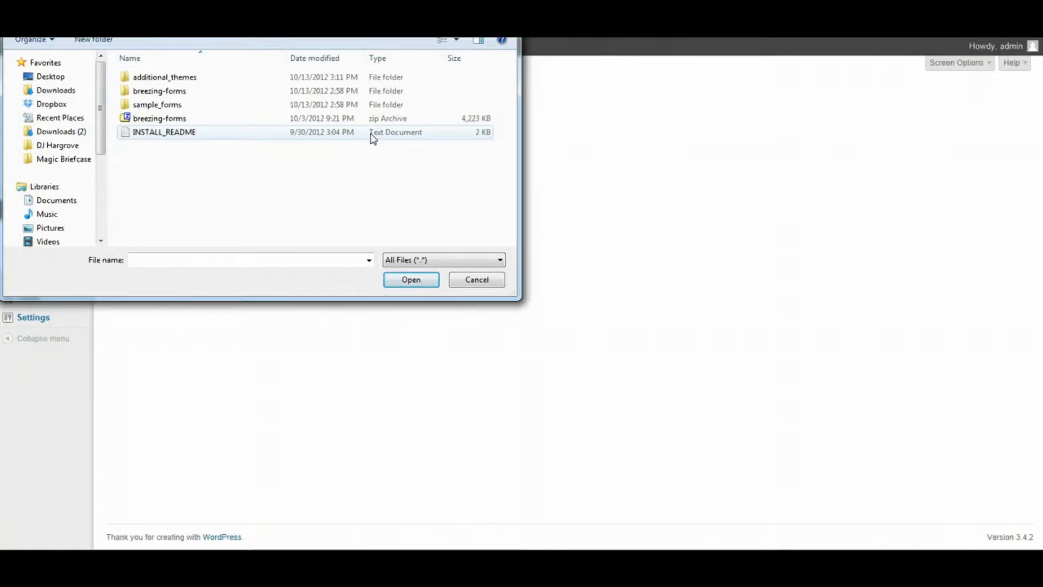
{"action": "left_click", "coordinate": [372, 107]}
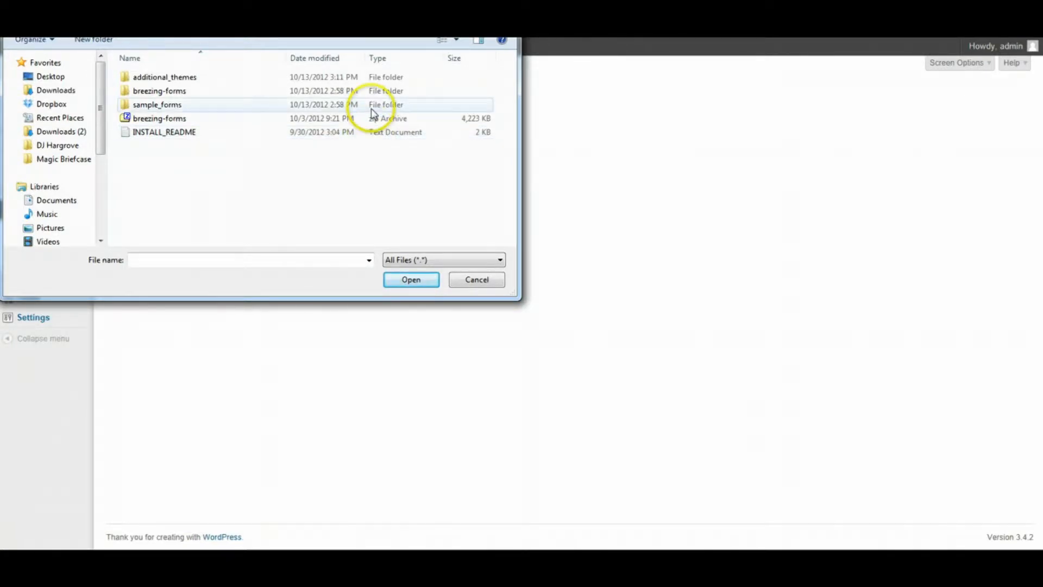
{"action": "double_click", "coordinate": [178, 118]}
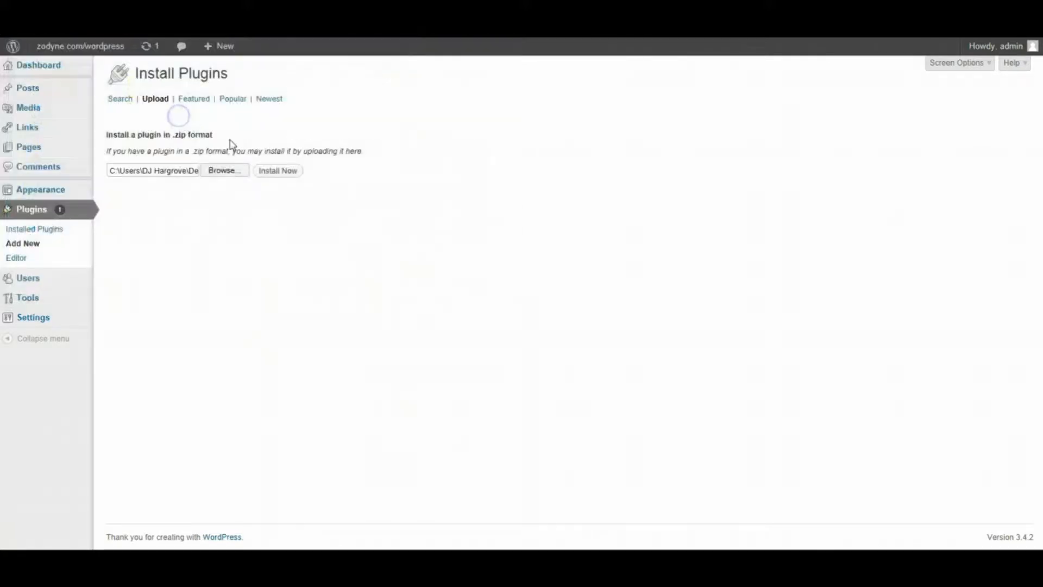
- Install the uploaded breezing-forms.zip plugin and activate it
{"action": "left_click", "coordinate": [278, 172]}
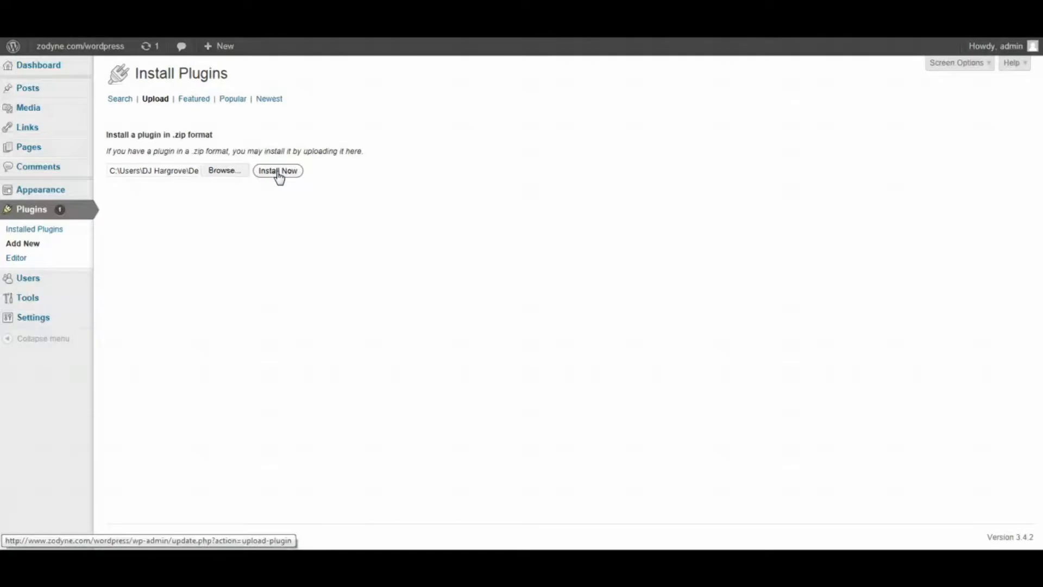
{"action": "left_click", "coordinate": [278, 171]}
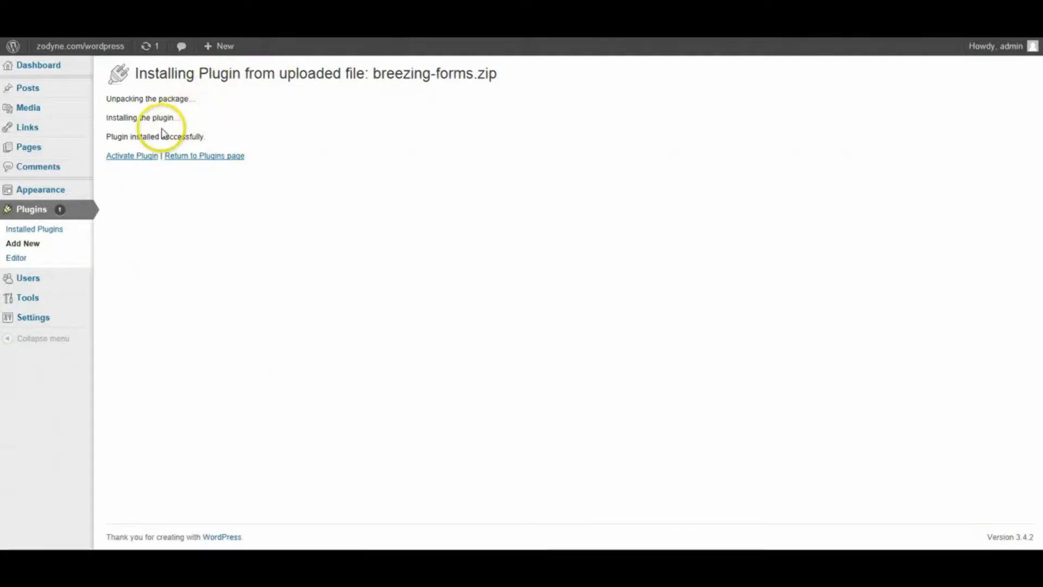
{"action": "left_click", "coordinate": [139, 157]}
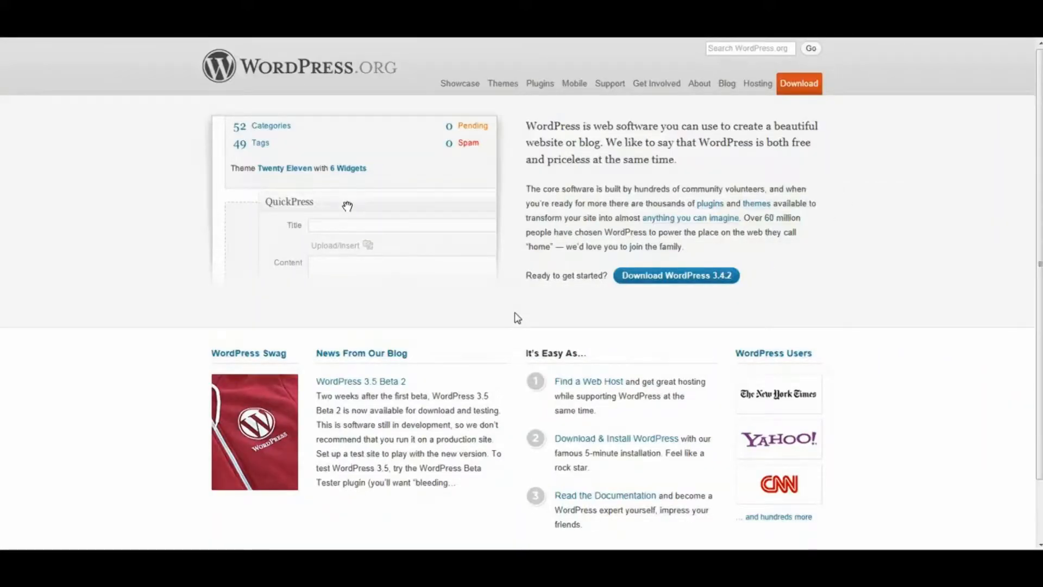
- Search WordPress.org for 'breezingforms' and open the Breezing Forms plugin page
{"action": "left_click", "coordinate": [748, 50]}
{"action": "type", "text": "breezingforms"}
{"action": "key", "text": "Return"}
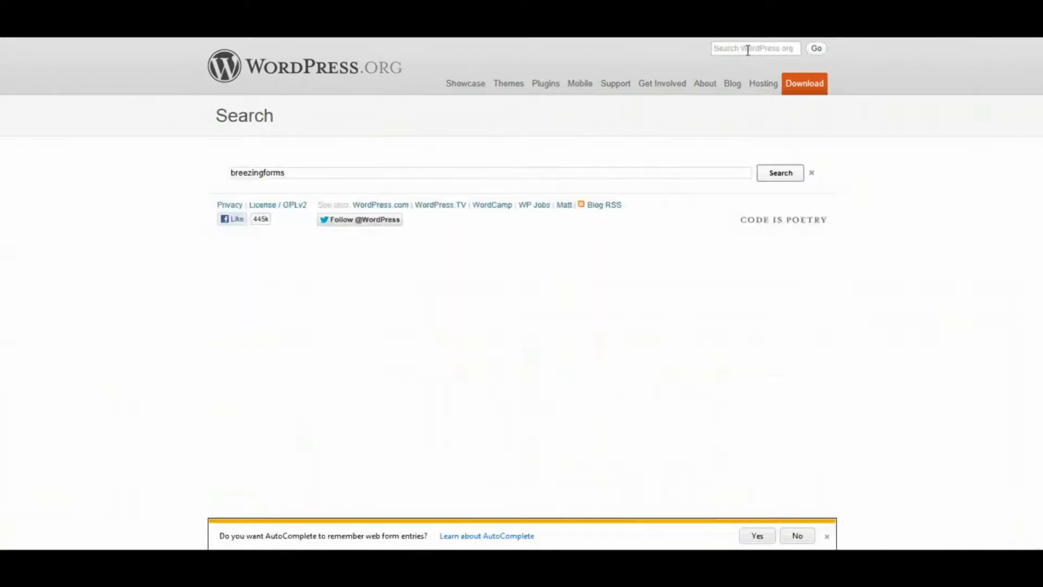
{"action": "left_click", "coordinate": [395, 228]}
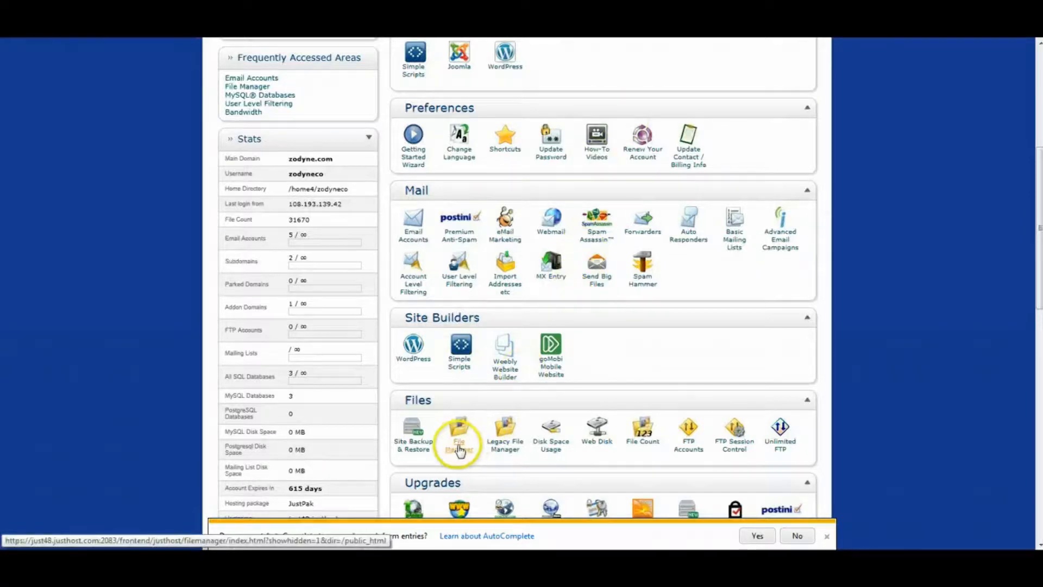
- Open cPanel File Manager at the web root and browse to wordpress/wp-content/plugins
{"action": "left_click", "coordinate": [458, 449]}
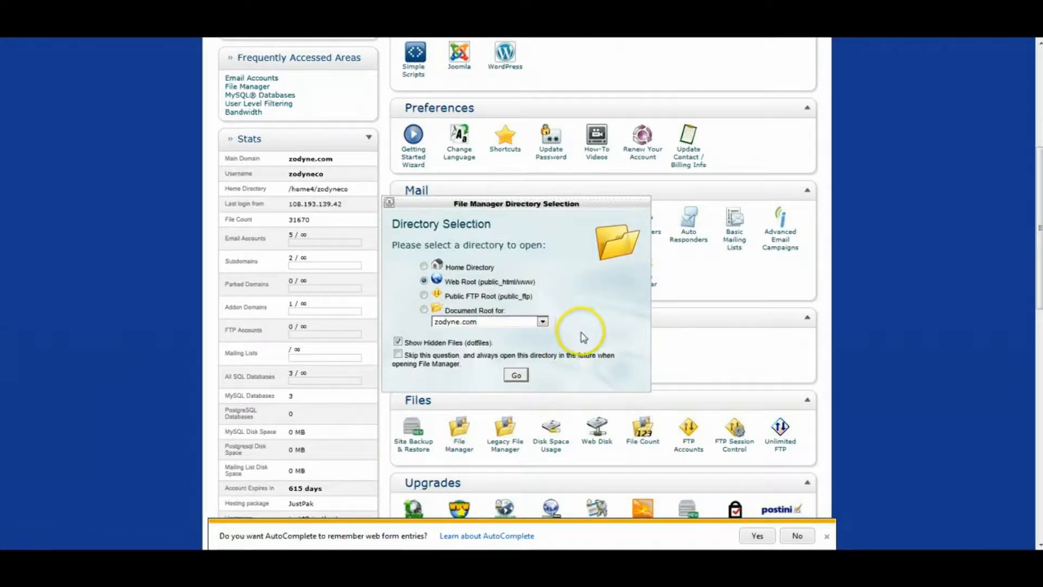
{"action": "left_click", "coordinate": [516, 376]}
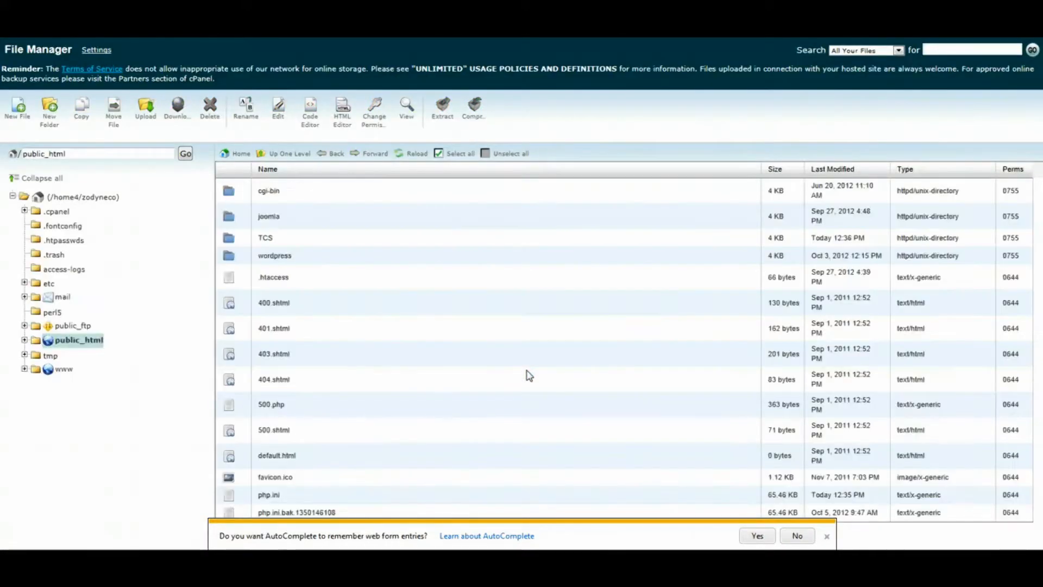
{"action": "double_click", "coordinate": [239, 262]}
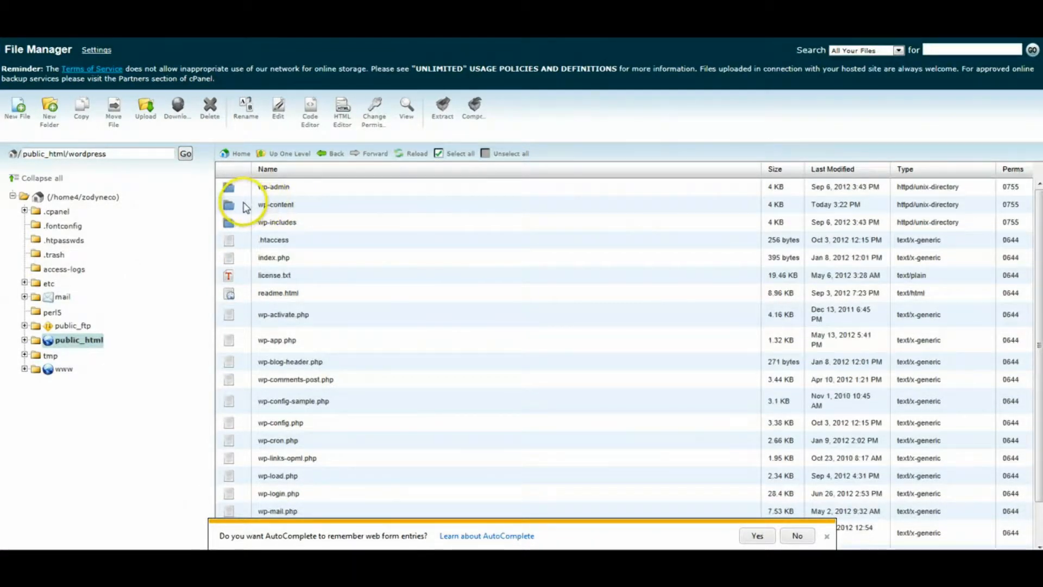
{"action": "double_click", "coordinate": [230, 206]}
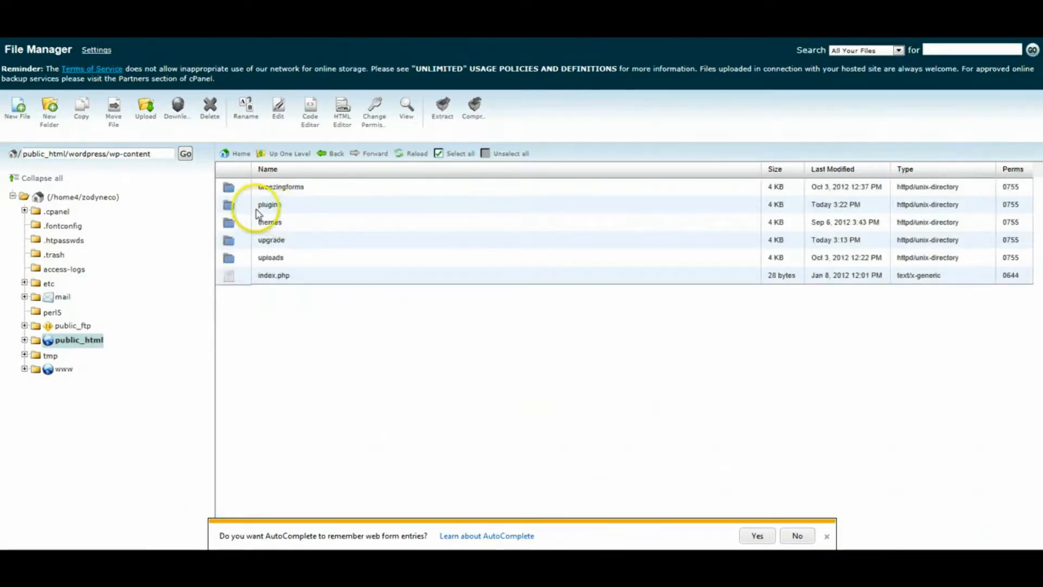
{"action": "double_click", "coordinate": [239, 210]}
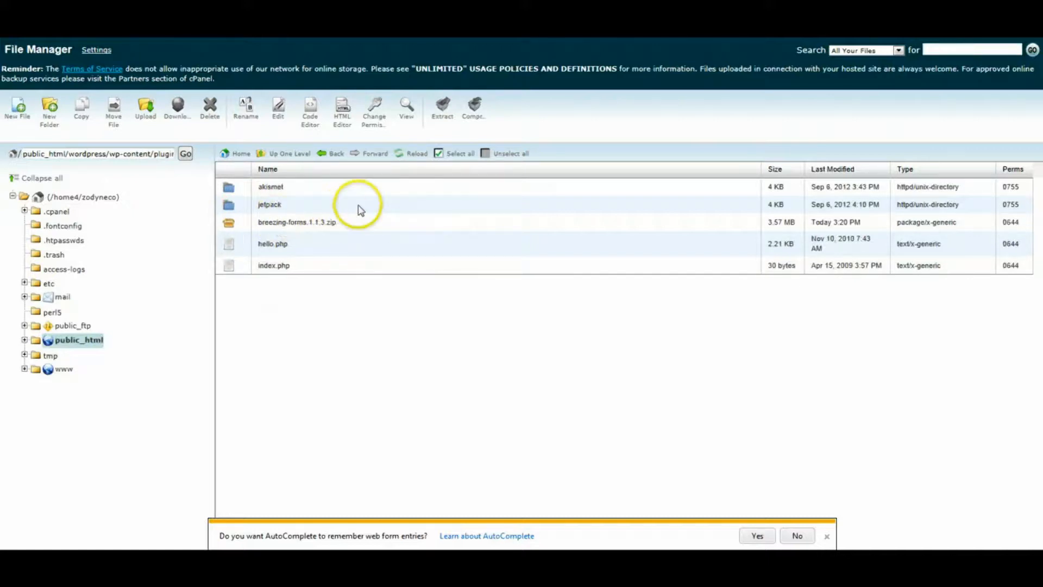
- Upload breezing-forms.1.1.3.zip into the plugins folder, then return to the plugins listing
{"action": "left_click", "coordinate": [145, 107]}
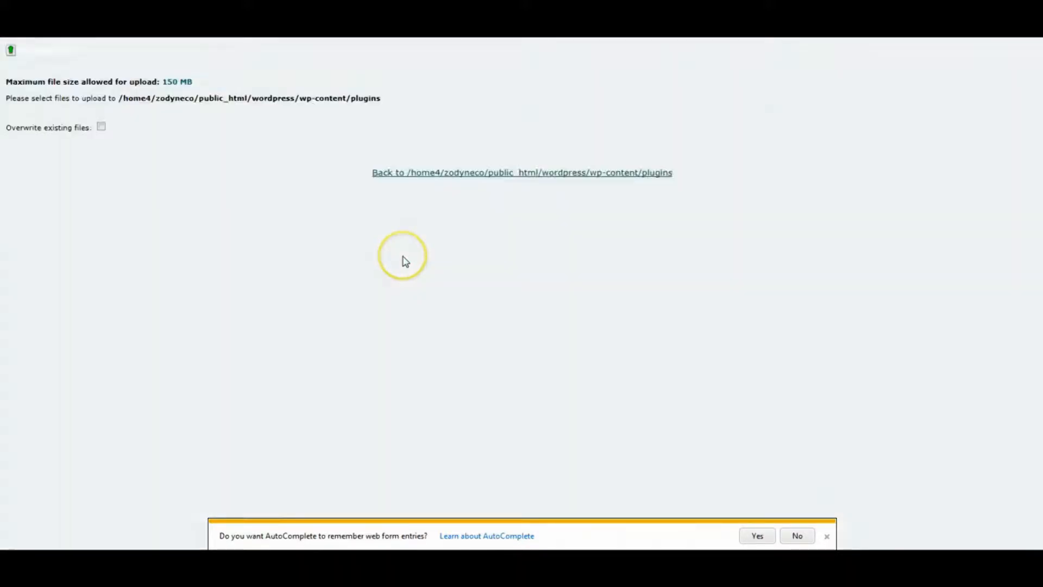
{"action": "left_click", "coordinate": [283, 111]}
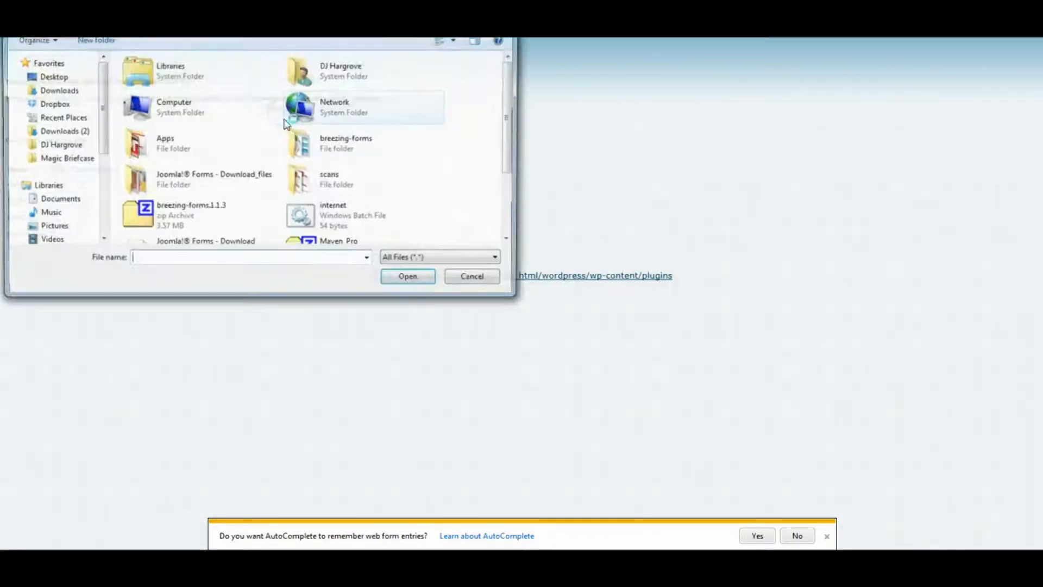
{"action": "double_click", "coordinate": [175, 217]}
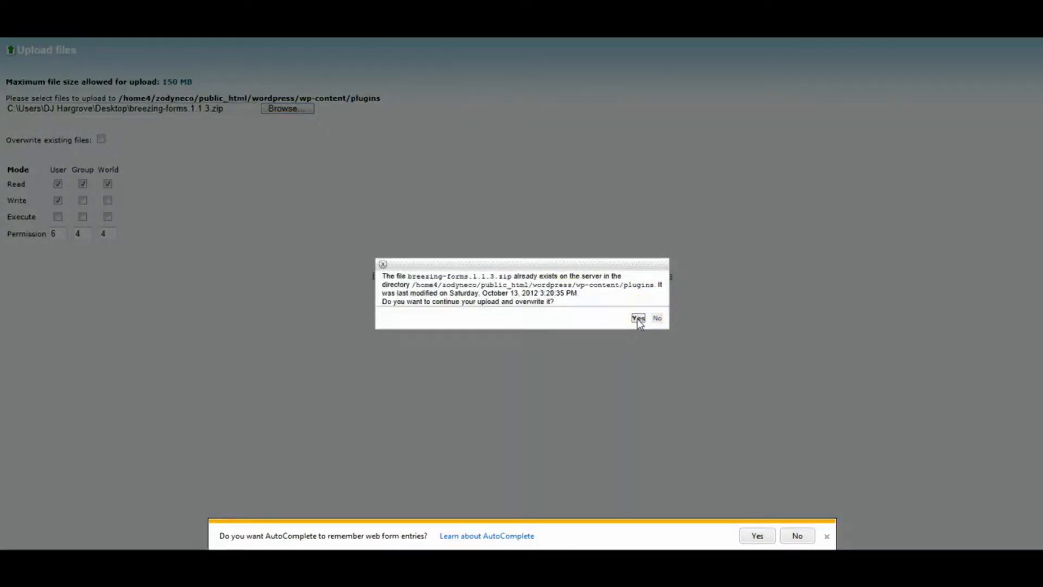
{"action": "left_click", "coordinate": [638, 319]}
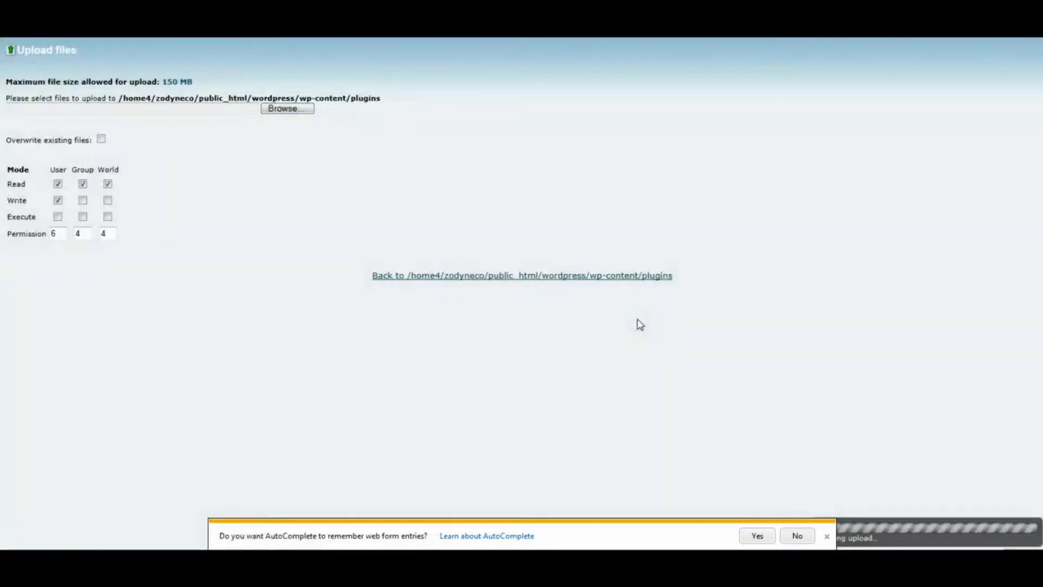
{"action": "left_click", "coordinate": [826, 536]}
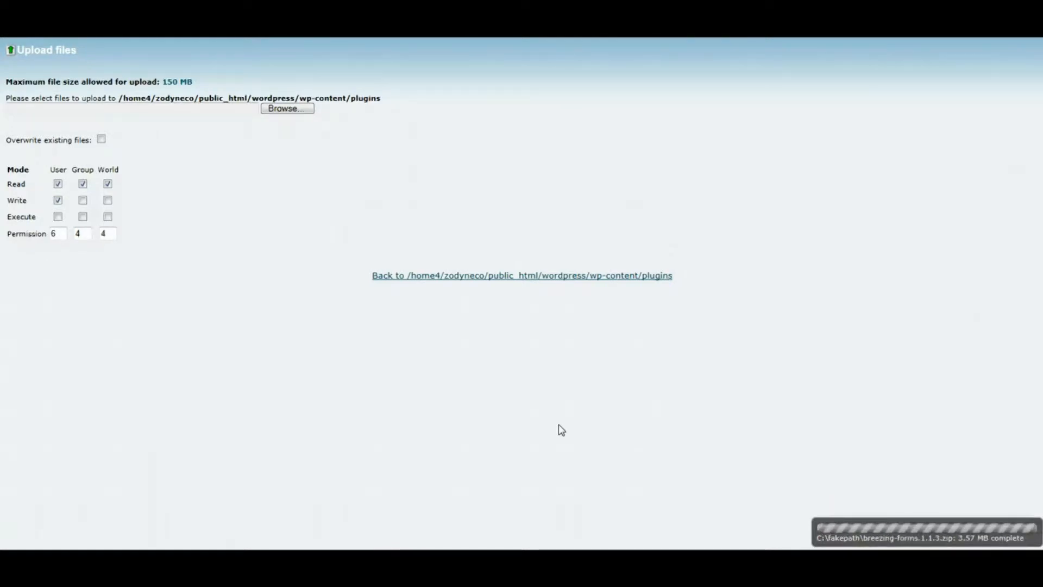
{"action": "left_click", "coordinate": [552, 275]}
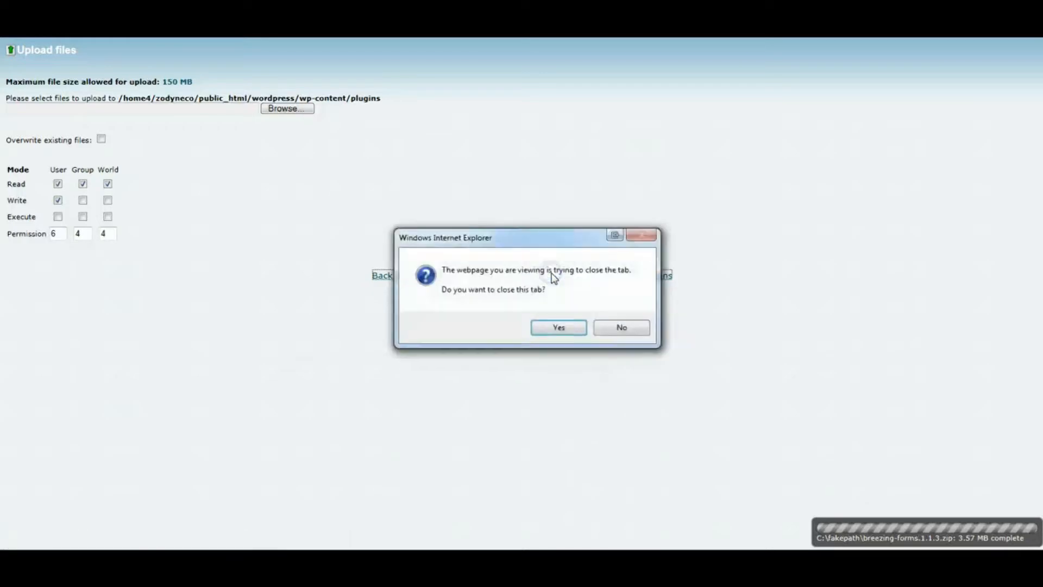
{"action": "left_click", "coordinate": [560, 328]}
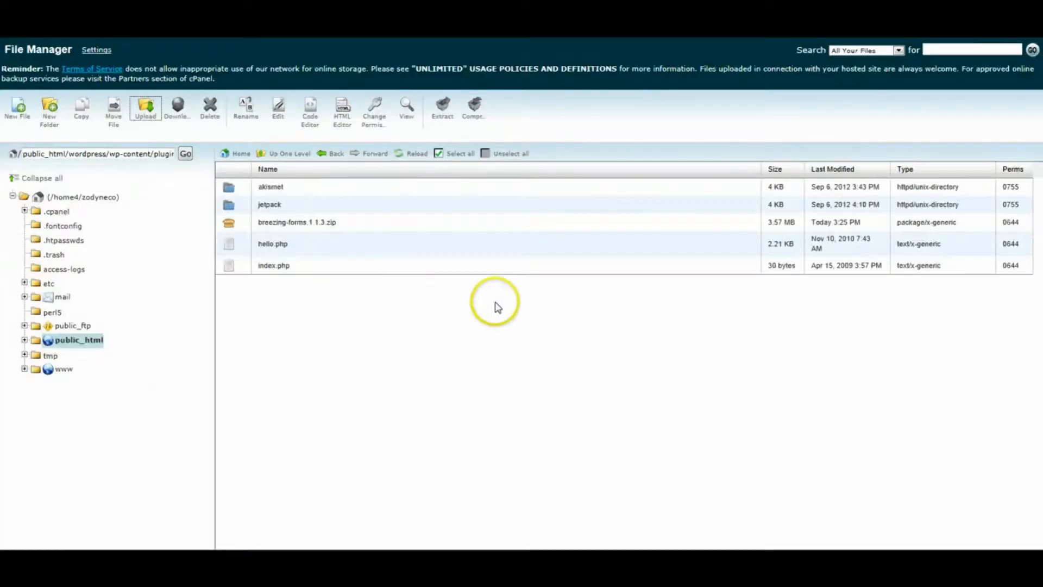
- Extract breezing-forms.1.1.3.zip into the plugins folder and dismiss the results
{"action": "left_click", "coordinate": [241, 223]}
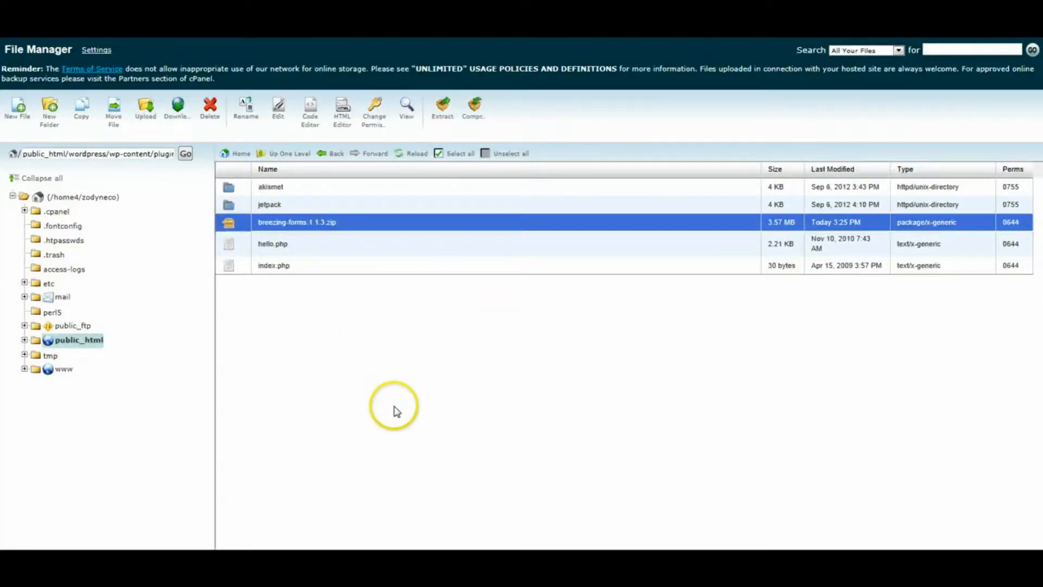
{"action": "left_click", "coordinate": [444, 115]}
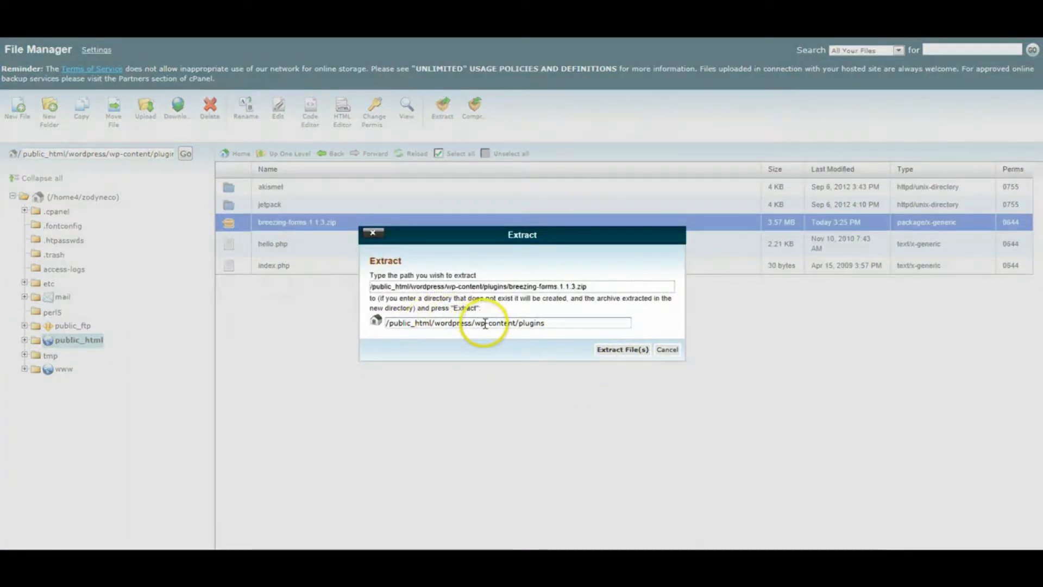
{"action": "left_click", "coordinate": [615, 351]}
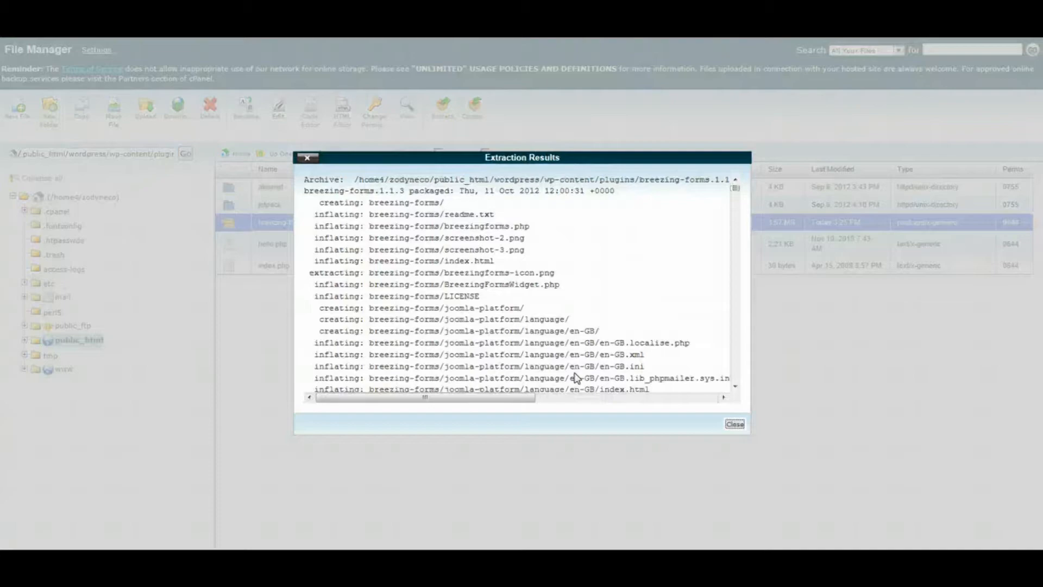
{"action": "left_click", "coordinate": [735, 424]}
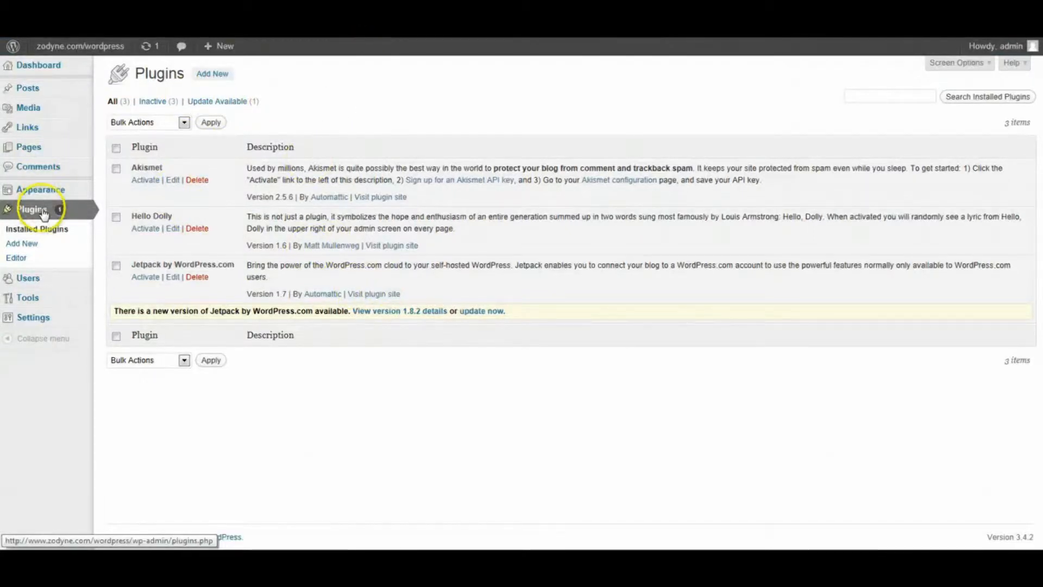
- Reload the WordPress Installed Plugins list from the sidebar
{"action": "left_click", "coordinate": [43, 213]}
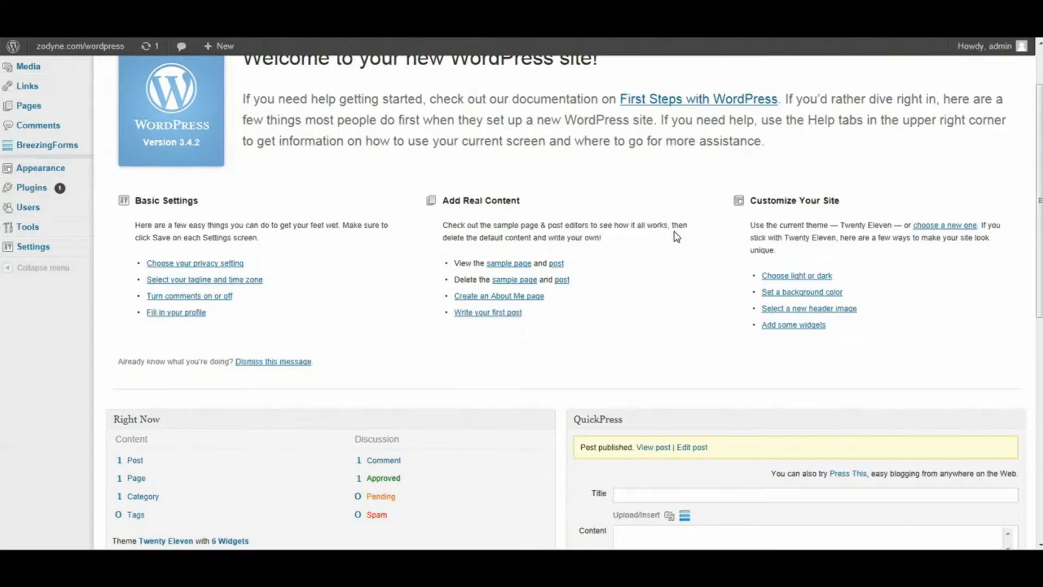
- Go to the BreezingForms forms list and create a new form
{"action": "scroll", "coordinate": [677, 236], "scroll_direction": "up", "scroll_amount": 2}
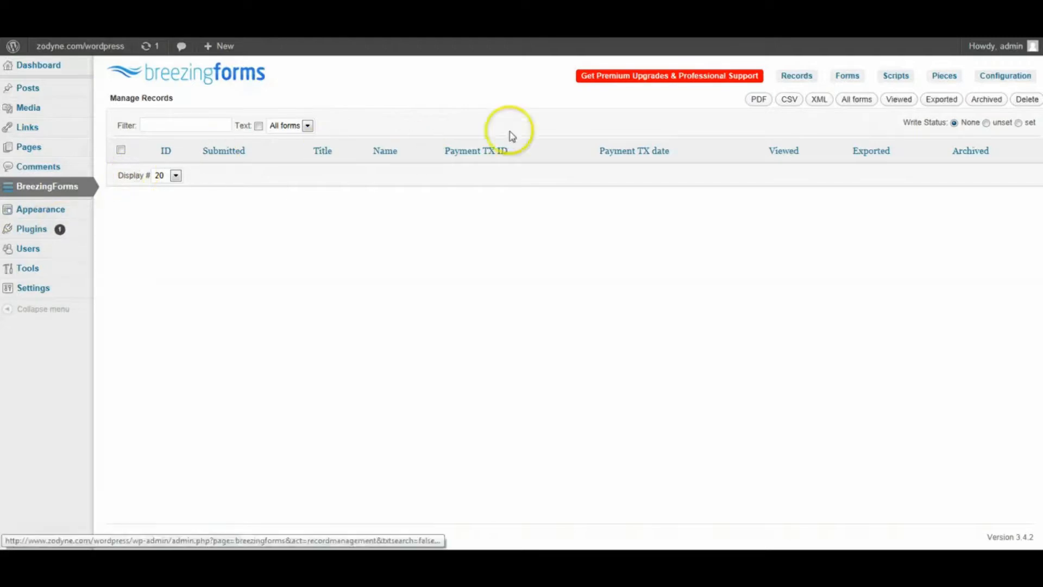
{"action": "left_click", "coordinate": [849, 80]}
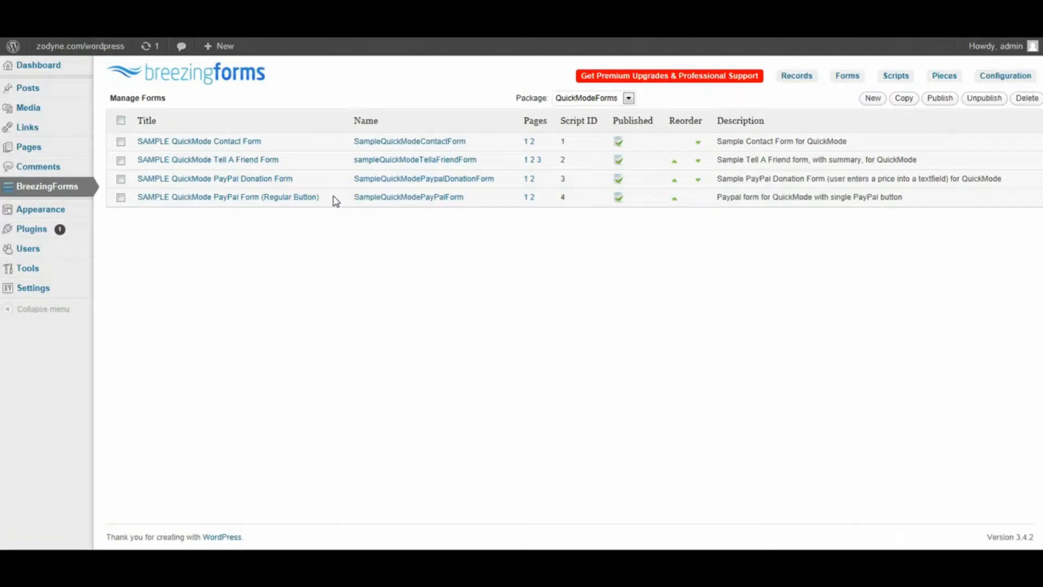
{"action": "left_click", "coordinate": [872, 98]}
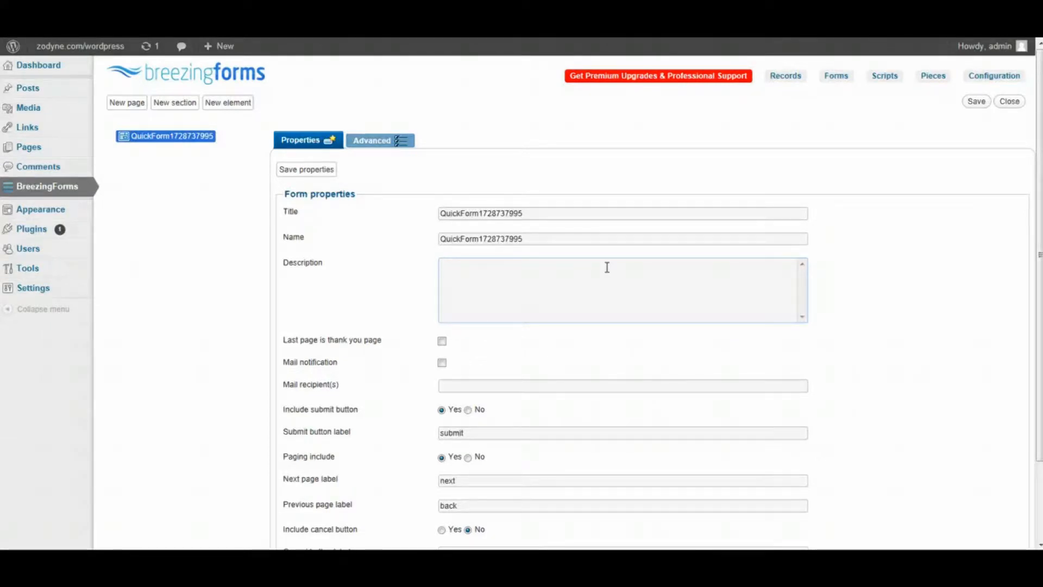
- Give the form title 'Email to a frield', name 'Email_to_a_friend', a description, and a thank-you last page
{"action": "left_click_drag", "start_coordinate": [536, 215], "coordinate": [365, 222]}
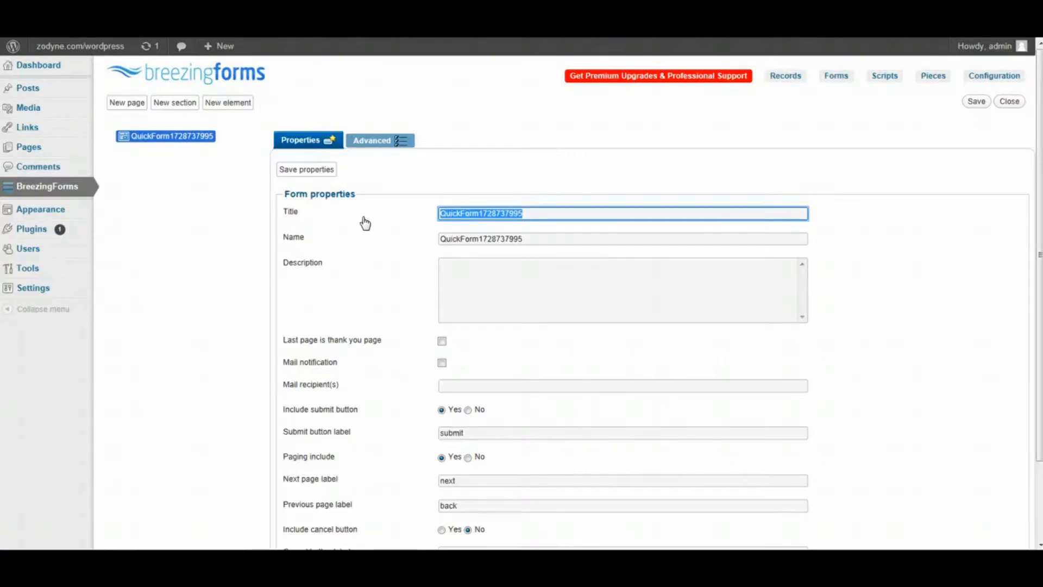
{"action": "type", "text": "Email to a frield"}
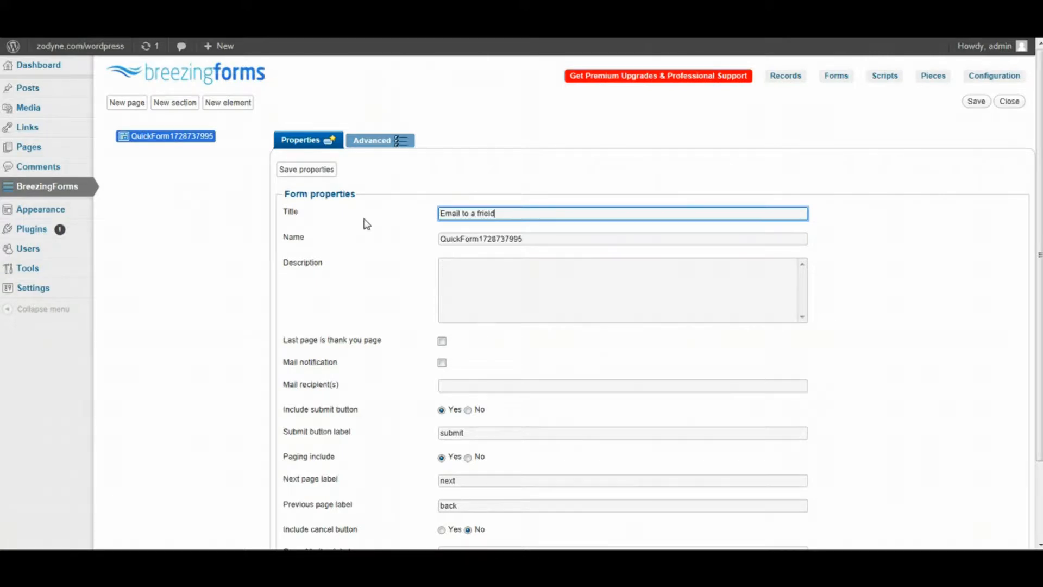
{"action": "double_click", "coordinate": [442, 239]}
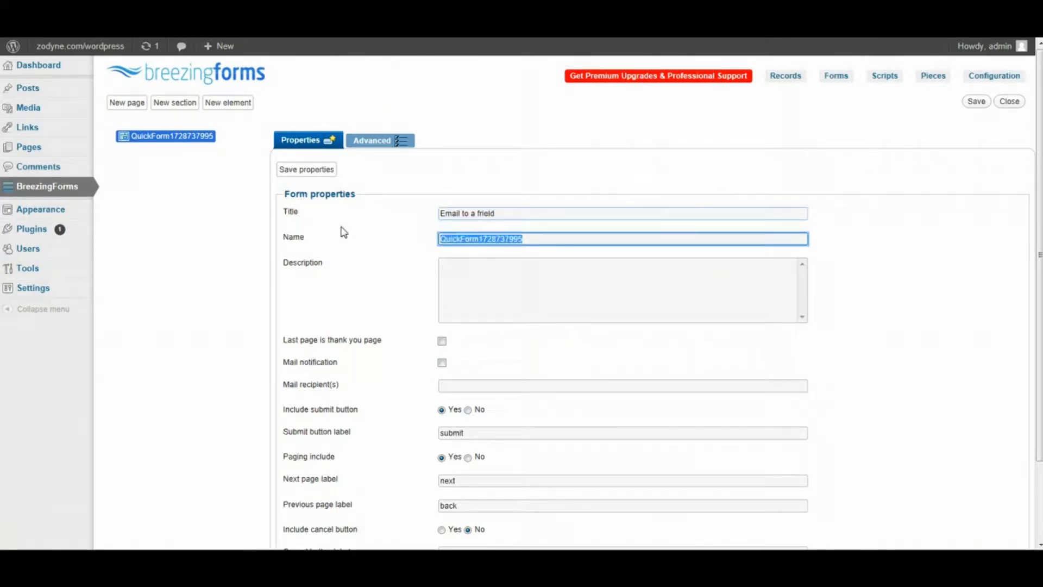
{"action": "type", "text": "Email_to_a_friend"}
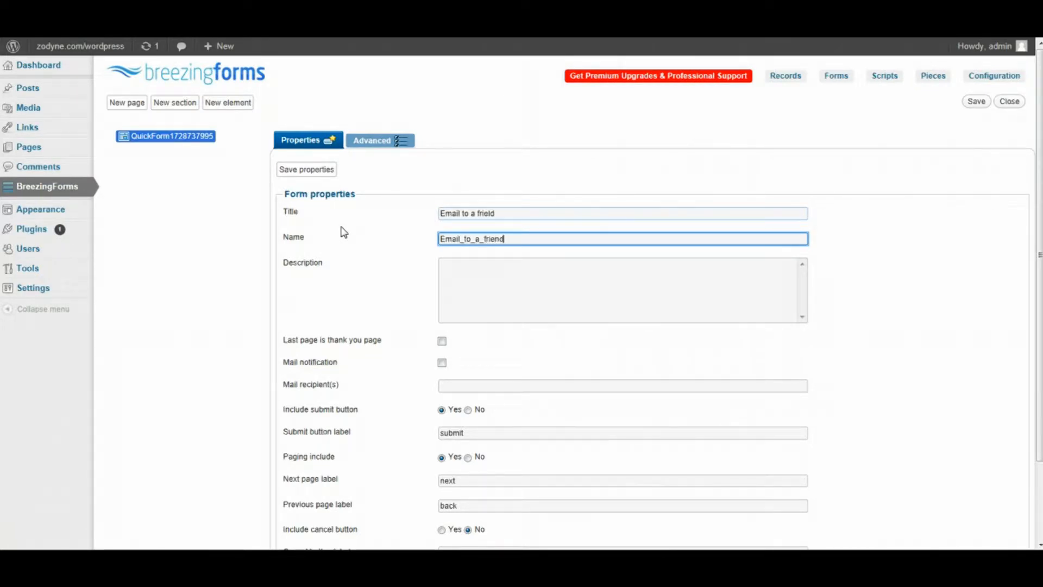
{"action": "left_click", "coordinate": [509, 267]}
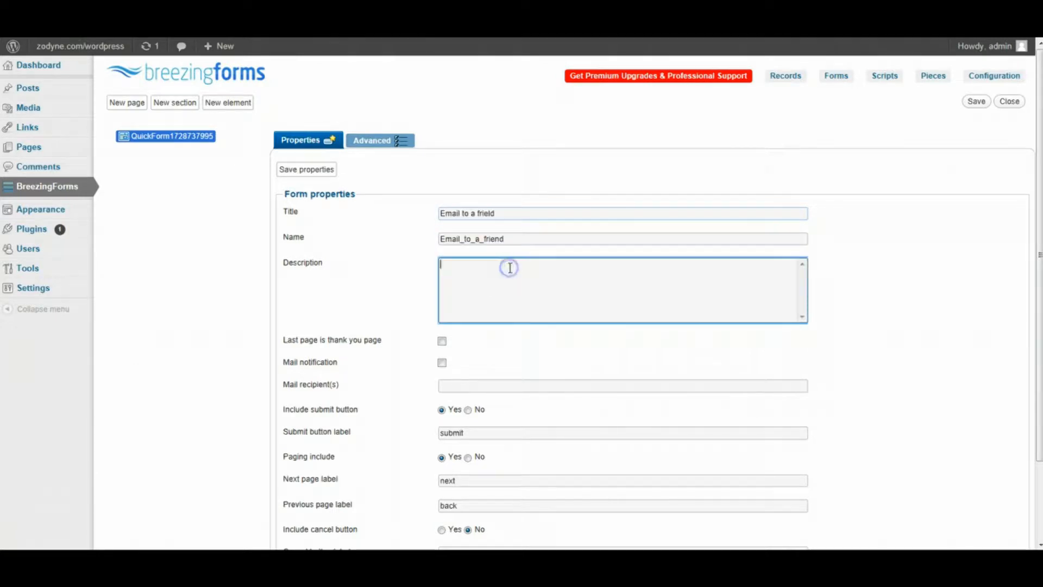
{"action": "type", "text": "this is for a simple email to a friend"}
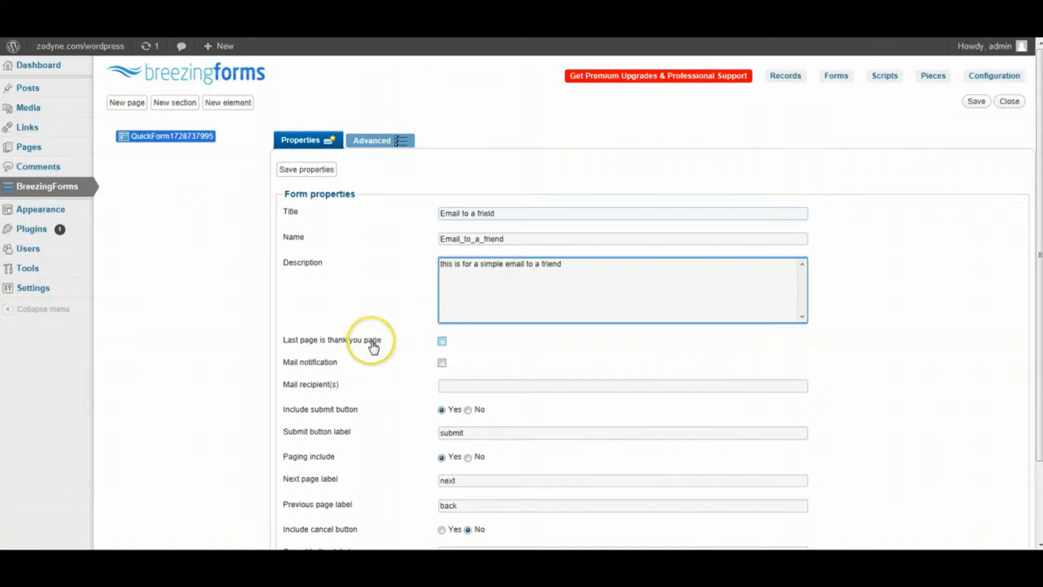
{"action": "left_click", "coordinate": [441, 341]}
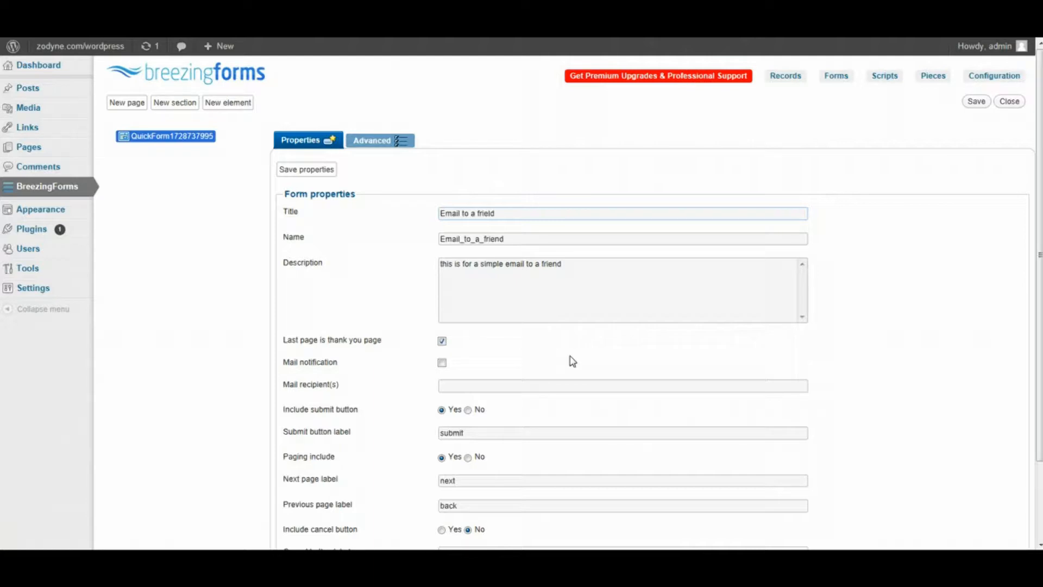
- Enable mail notification for submissions and enter the recipient's e-mail address
{"action": "left_click", "coordinate": [441, 362]}
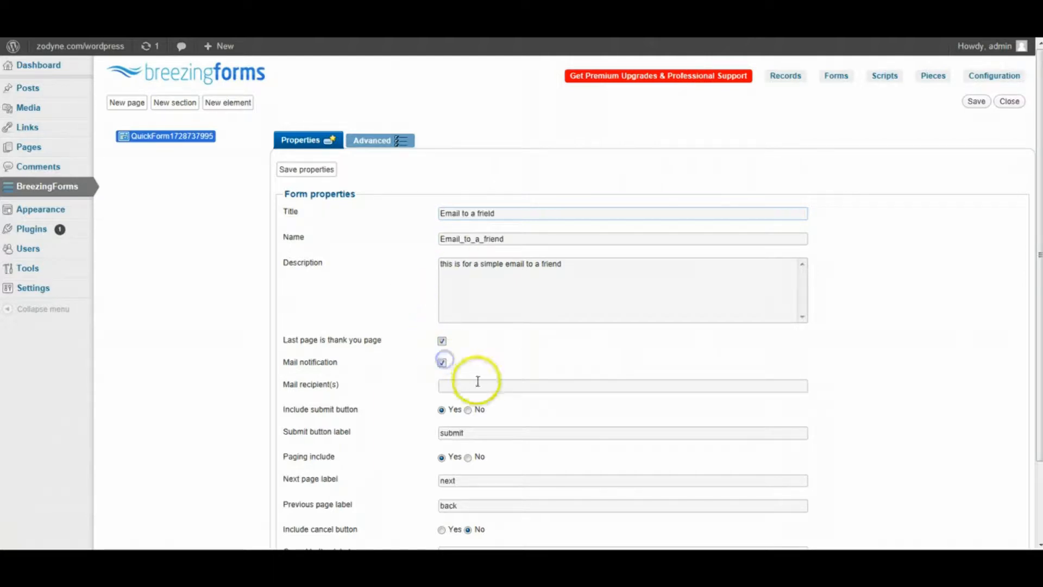
{"action": "left_click", "coordinate": [478, 382]}
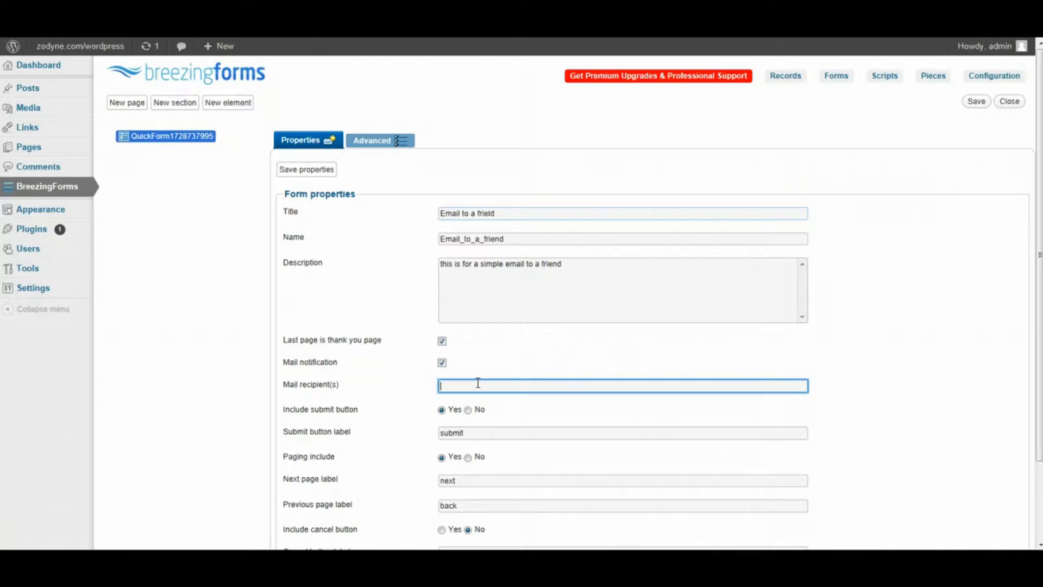
{"action": "scroll", "coordinate": [429, 302], "scroll_direction": "down", "scroll_amount": 3}
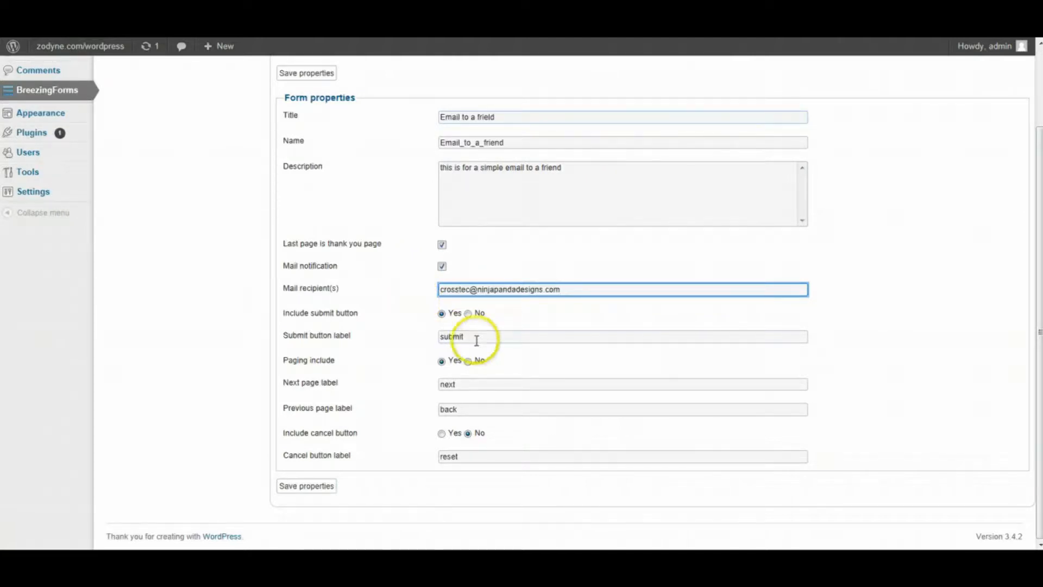
- Include a cancel button on the form and save the form properties
{"action": "left_click_drag", "start_coordinate": [480, 337], "coordinate": [359, 341]}
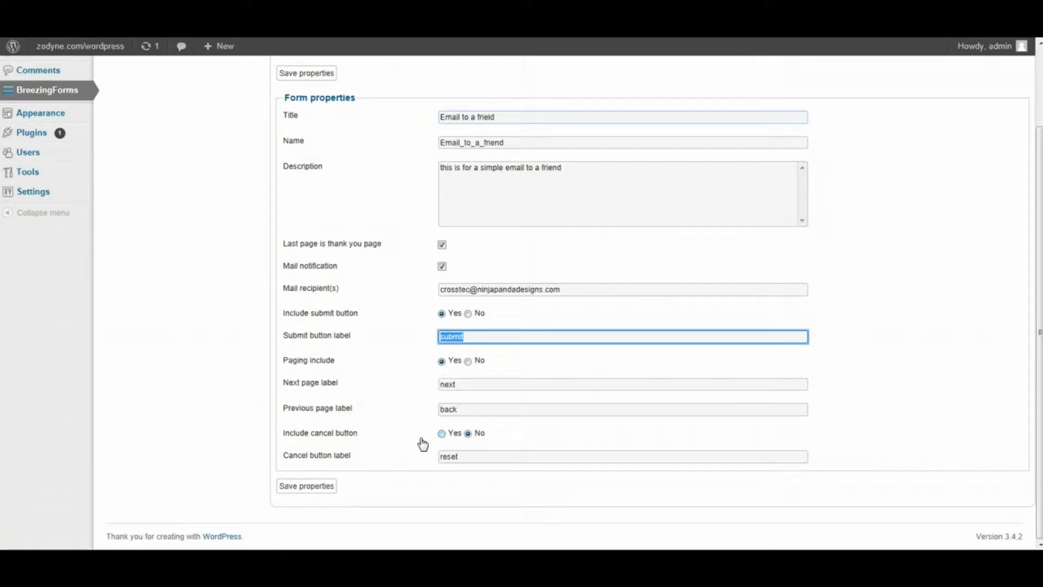
{"action": "left_click", "coordinate": [441, 434]}
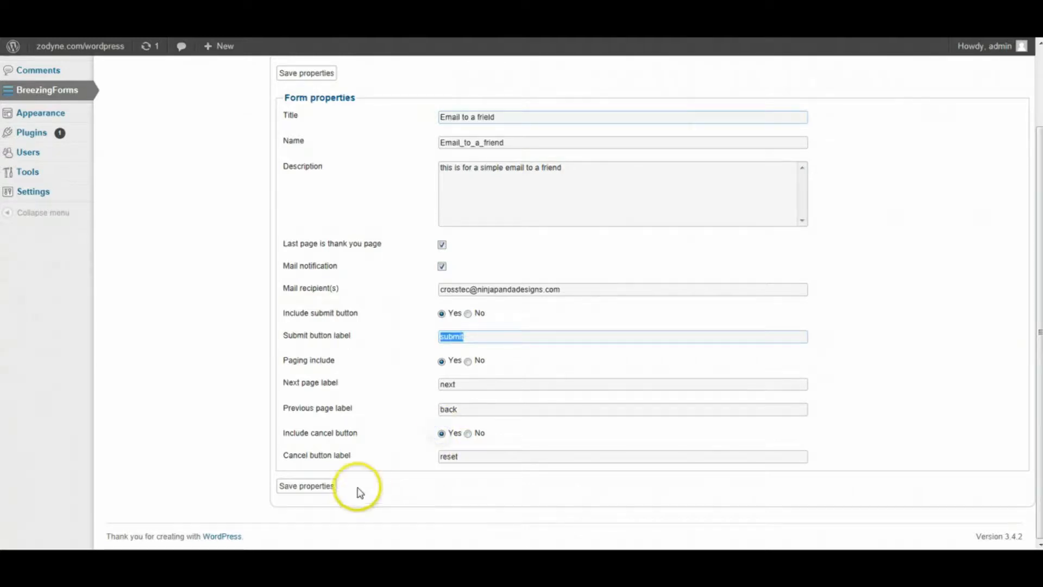
{"action": "left_click", "coordinate": [320, 488]}
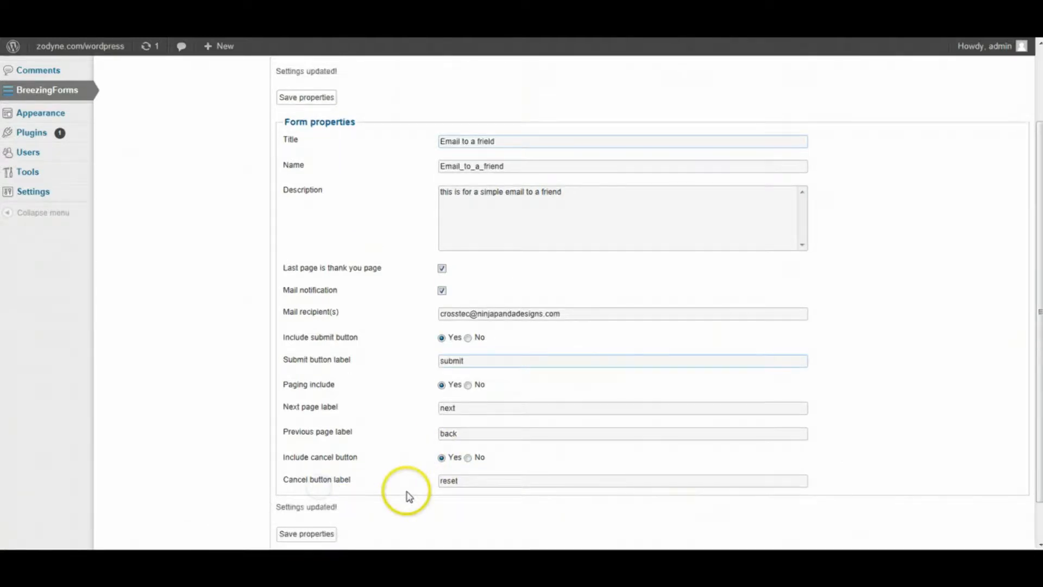
{"action": "scroll", "coordinate": [315, 500], "scroll_direction": "up", "scroll_amount": 2}
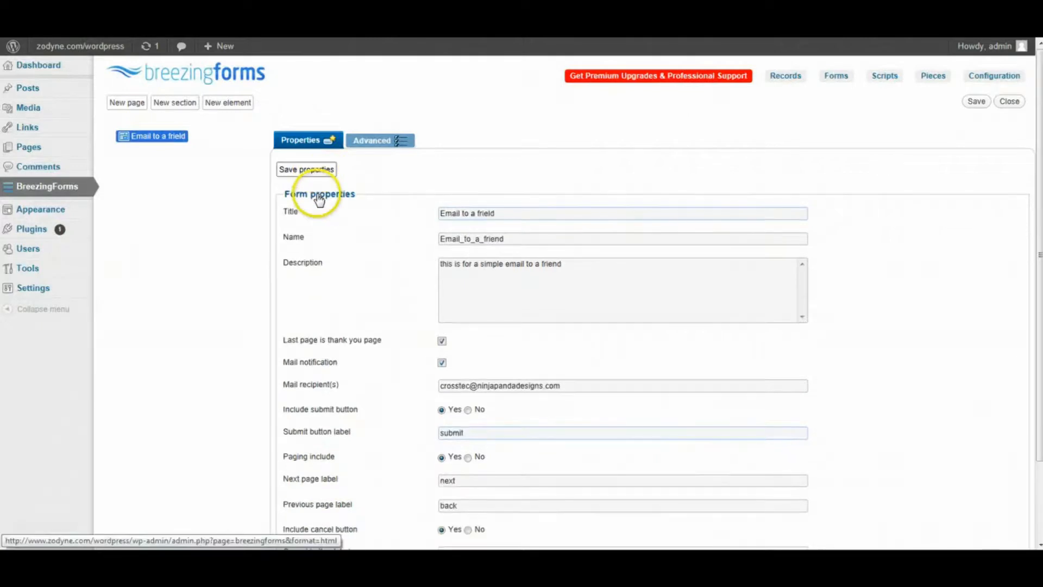
- Save the properties again, then save the whole 'Email to a frield' form
{"action": "left_click", "coordinate": [318, 171]}
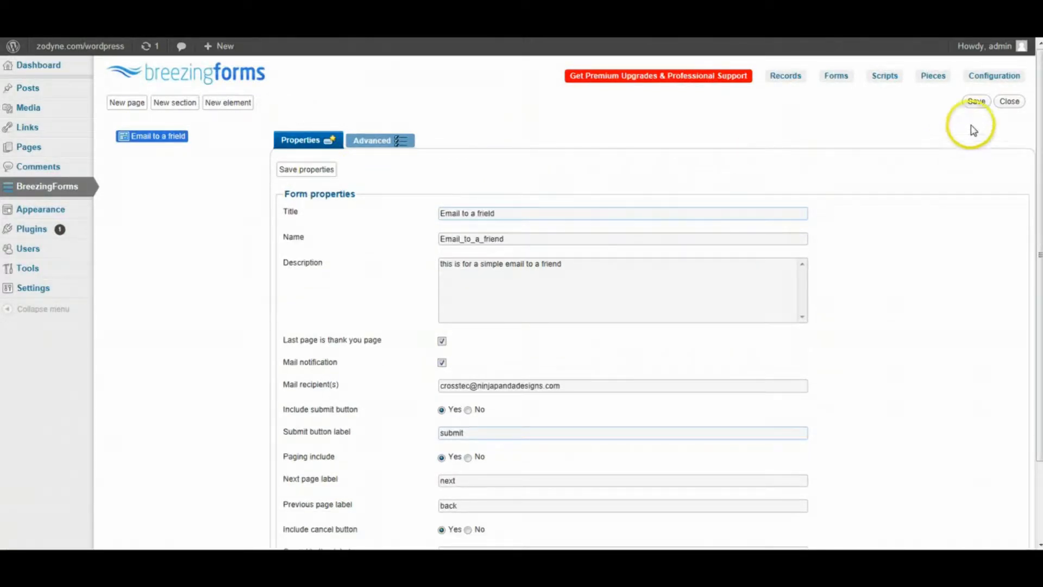
{"action": "left_click", "coordinate": [314, 170]}
{"action": "left_click", "coordinate": [978, 103]}
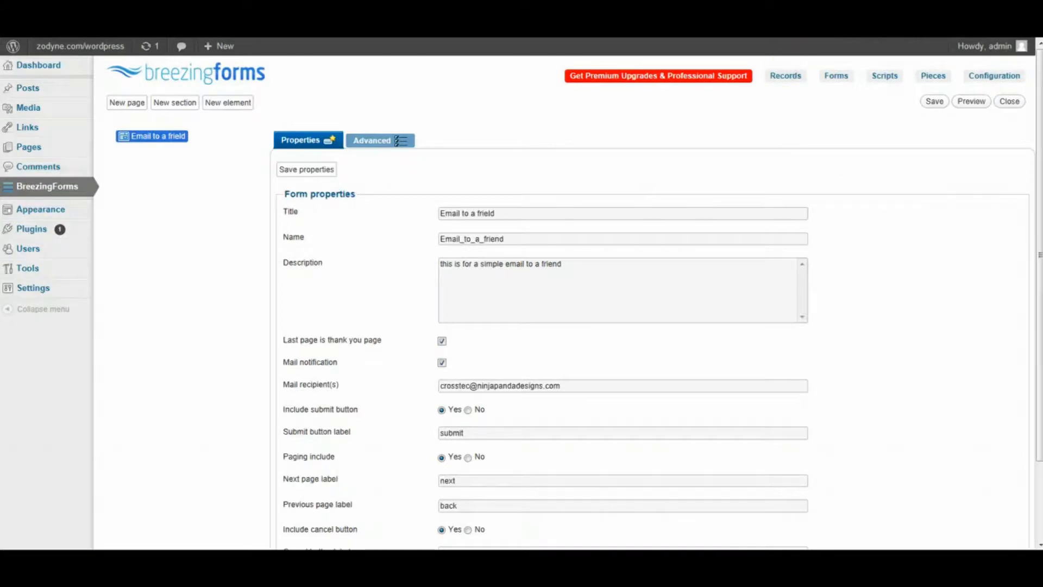
- Add Page 1 with intro text 'this is a page intro title' and save its properties
{"action": "left_click", "coordinate": [131, 103]}
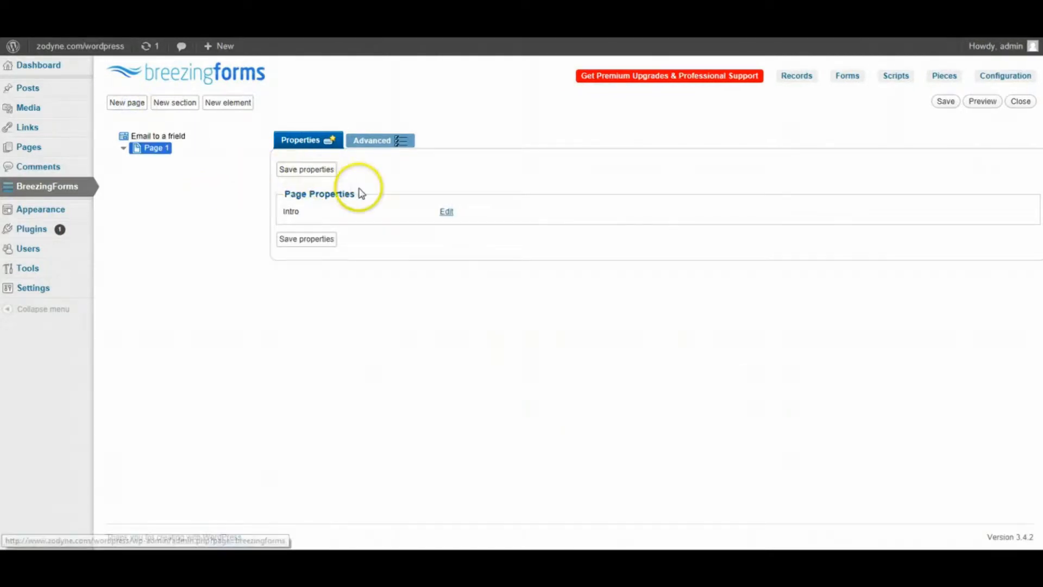
{"action": "left_click", "coordinate": [446, 212]}
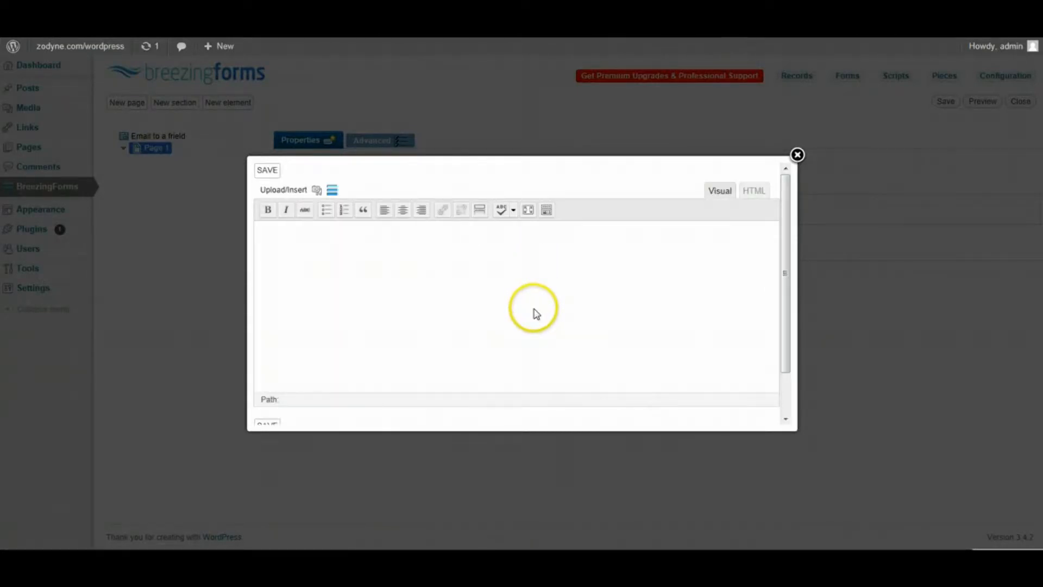
{"action": "left_click", "coordinate": [643, 305]}
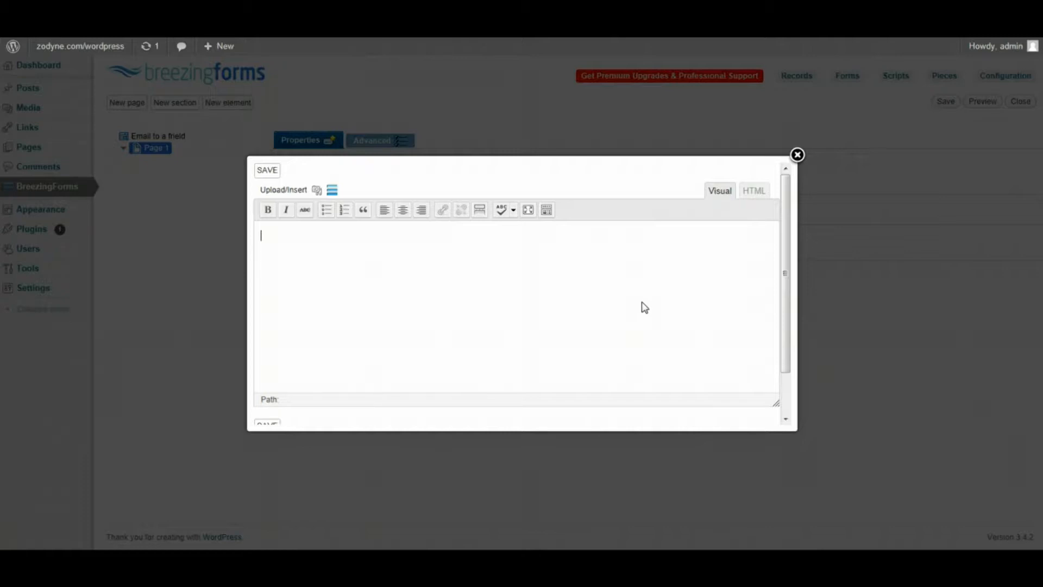
{"action": "type", "text": "this is a page intro ti"}
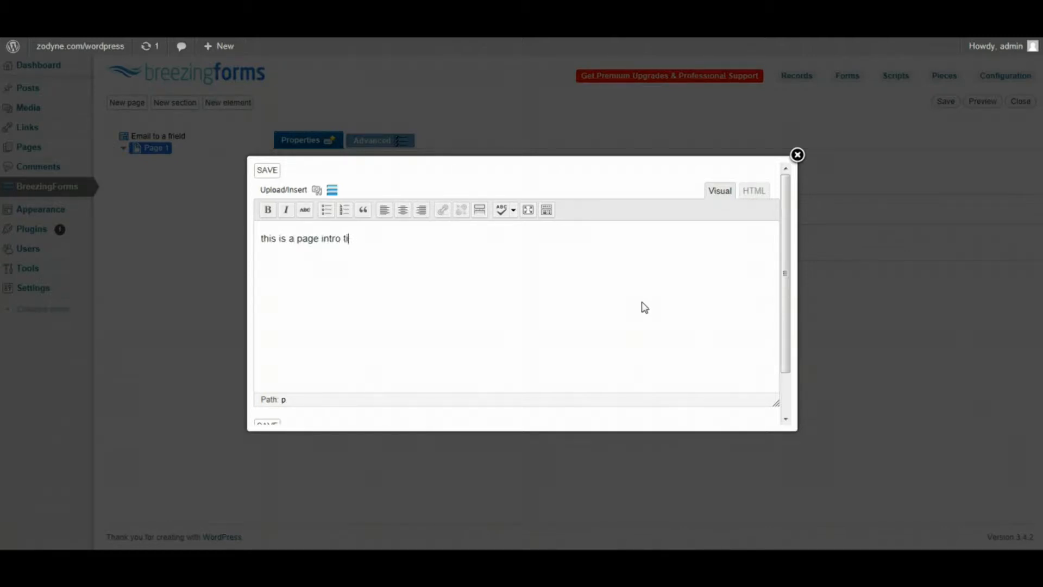
{"action": "type", "text": "tle"}
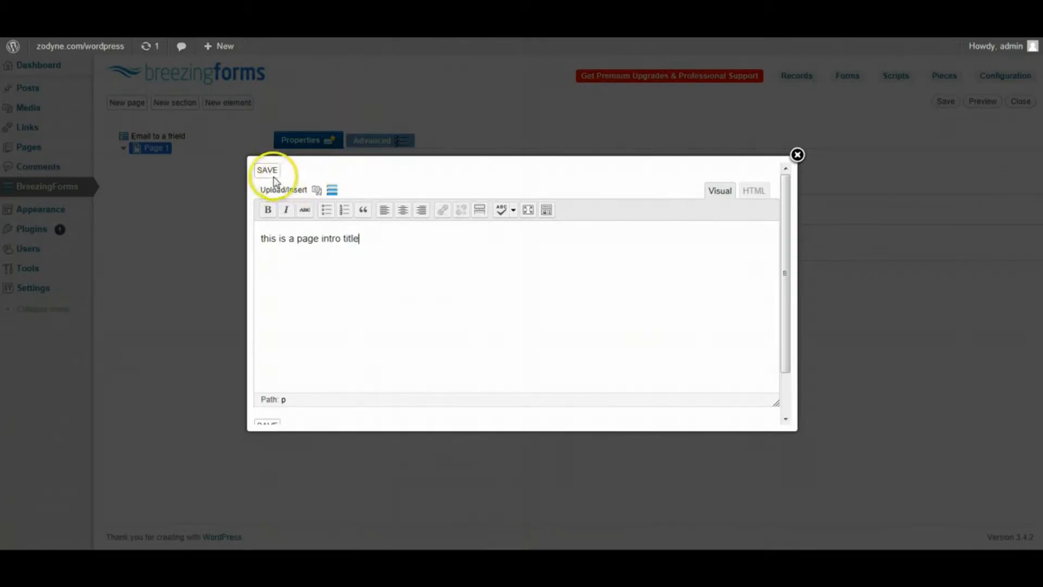
{"action": "left_click", "coordinate": [267, 170]}
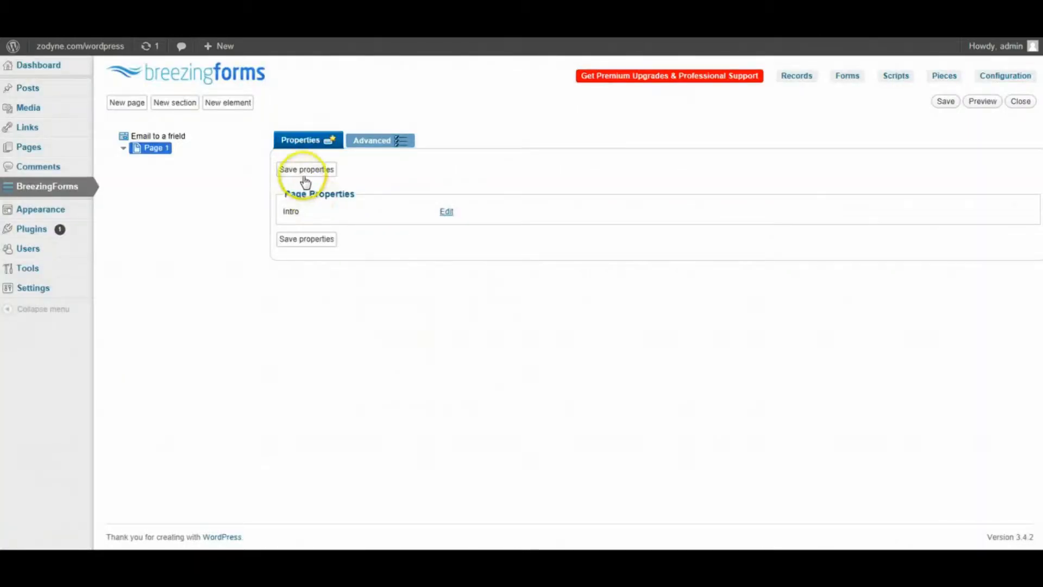
{"action": "left_click", "coordinate": [317, 173]}
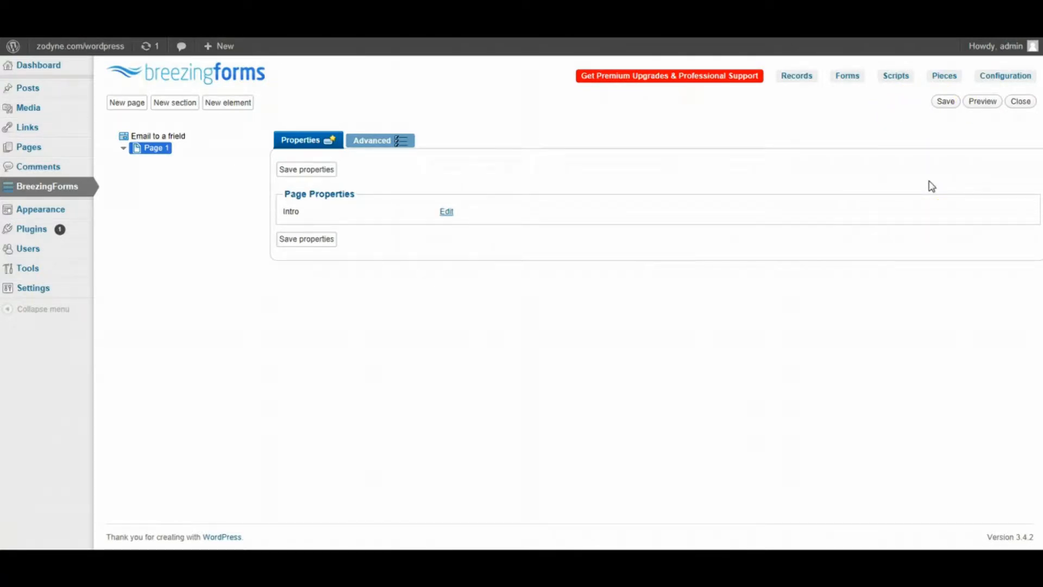
- Create a new Fieldset section on Page 1 titled 'Your Info', named your_info
{"action": "left_click", "coordinate": [175, 104]}
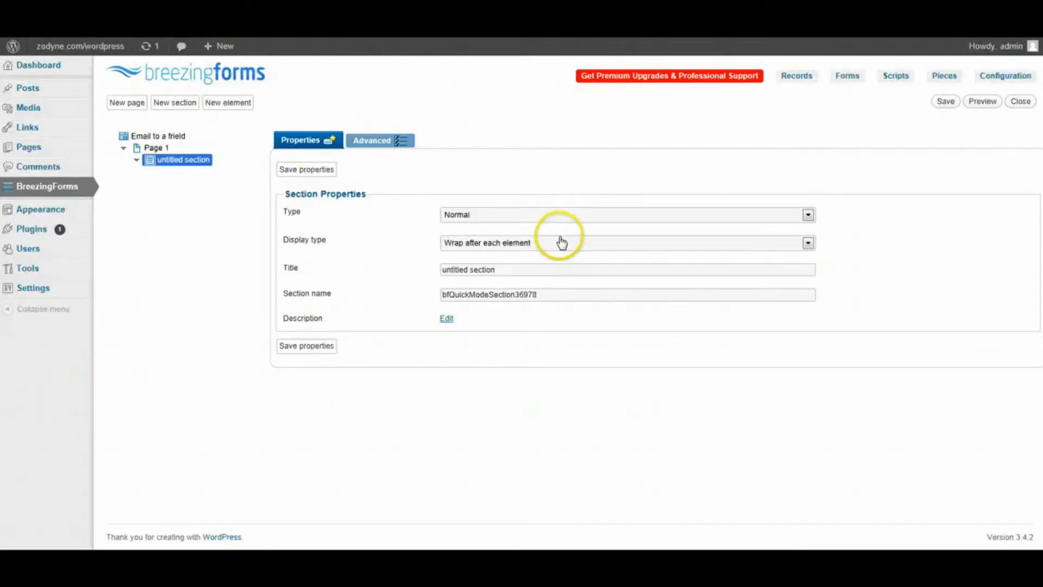
{"action": "left_click", "coordinate": [604, 216]}
{"action": "left_click", "coordinate": [494, 236]}
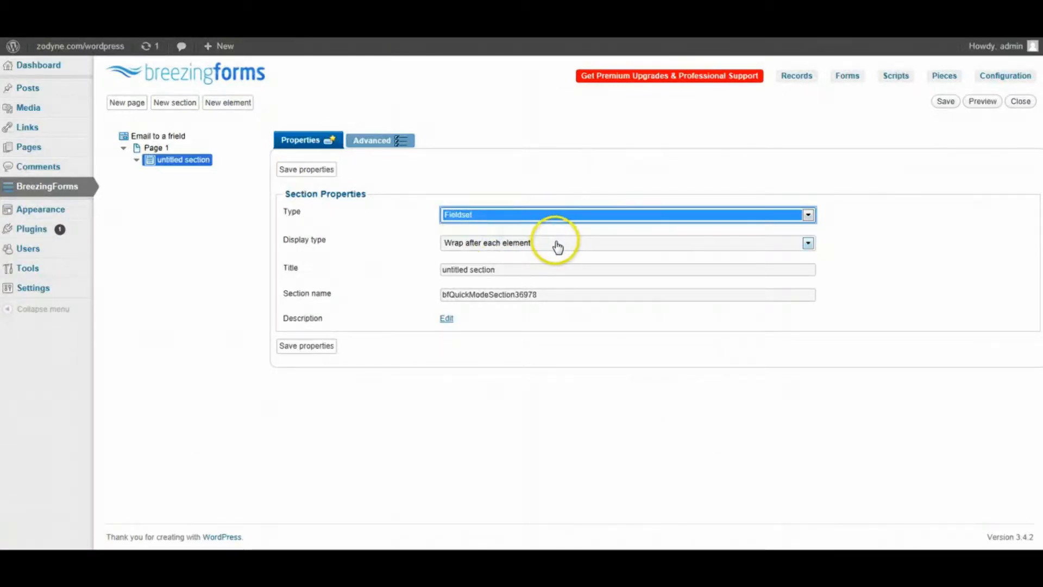
{"action": "left_click", "coordinate": [557, 244]}
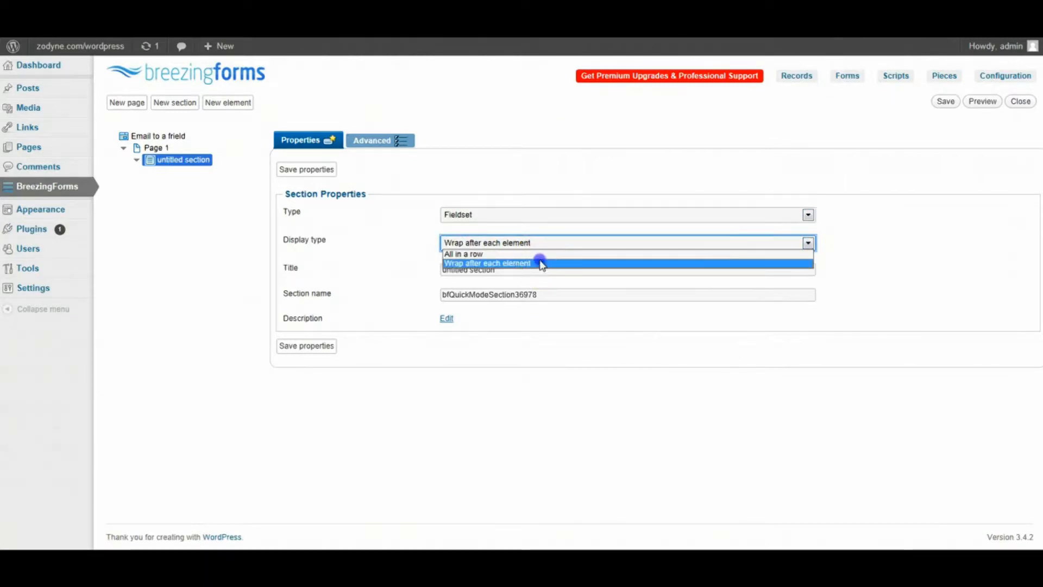
{"action": "left_click", "coordinate": [540, 263]}
{"action": "key", "text": "Tab"}
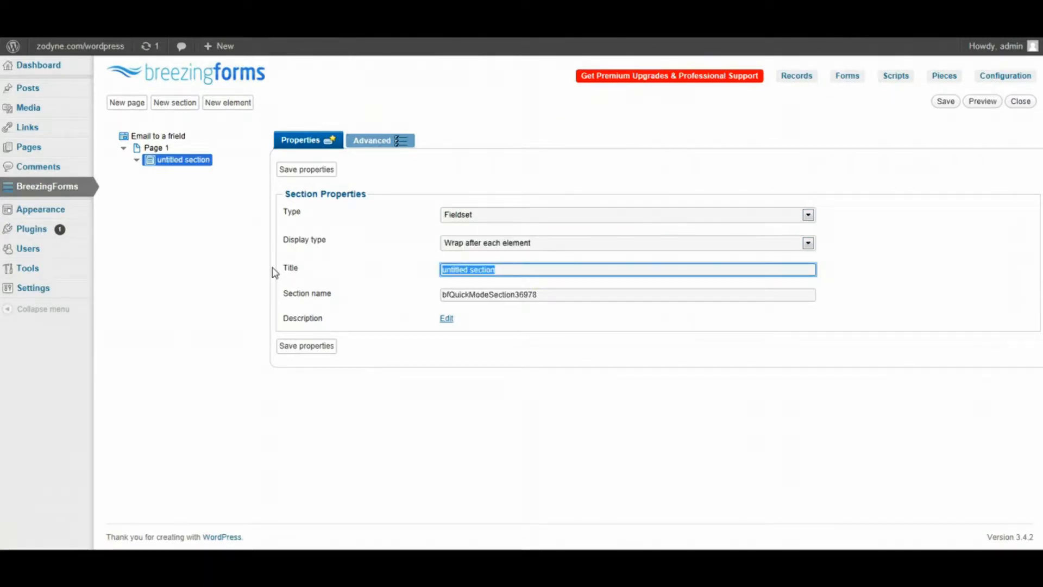
{"action": "type", "text": "Your "}
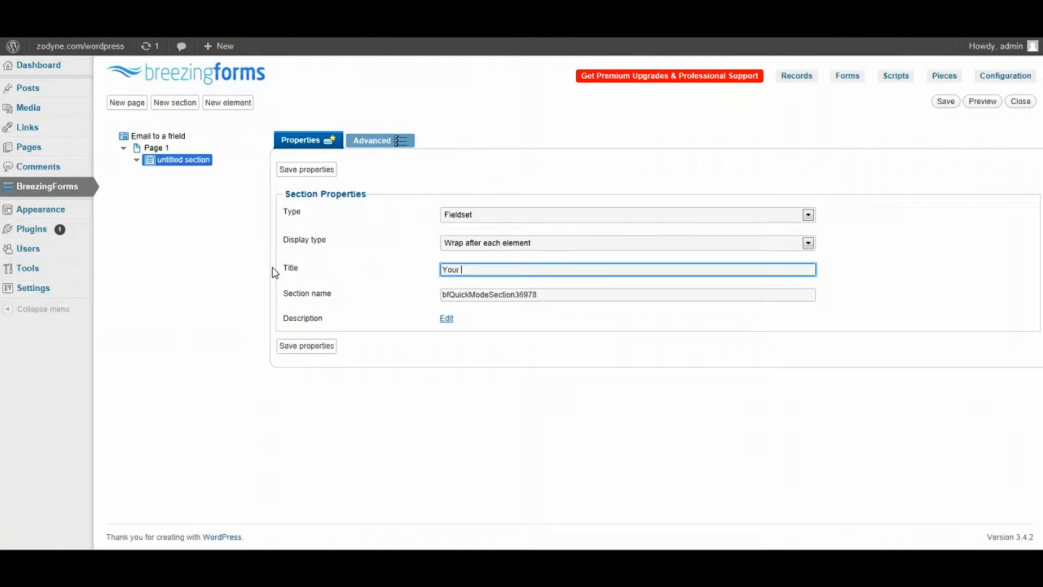
{"action": "type", "text": "Info"}
{"action": "key", "text": "Tab"}
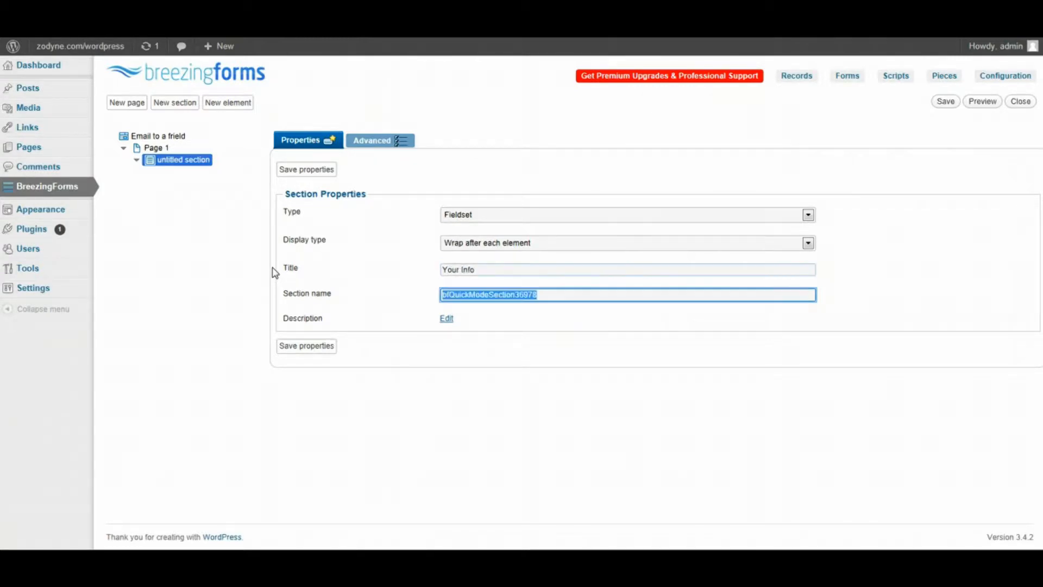
{"action": "type", "text": "you"}
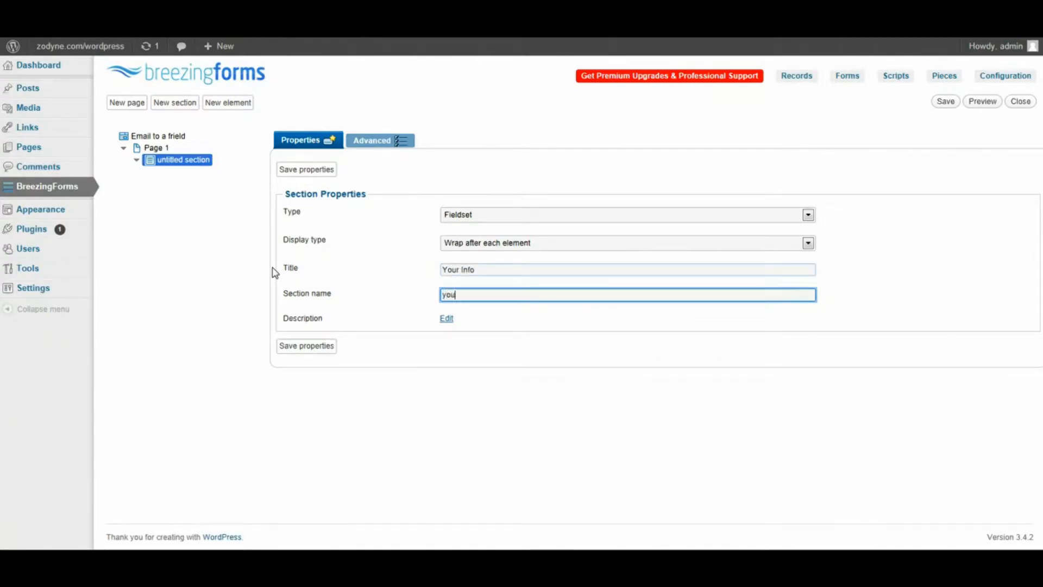
{"action": "type", "text": "r-info_info"}
{"action": "left_click", "coordinate": [306, 169]}
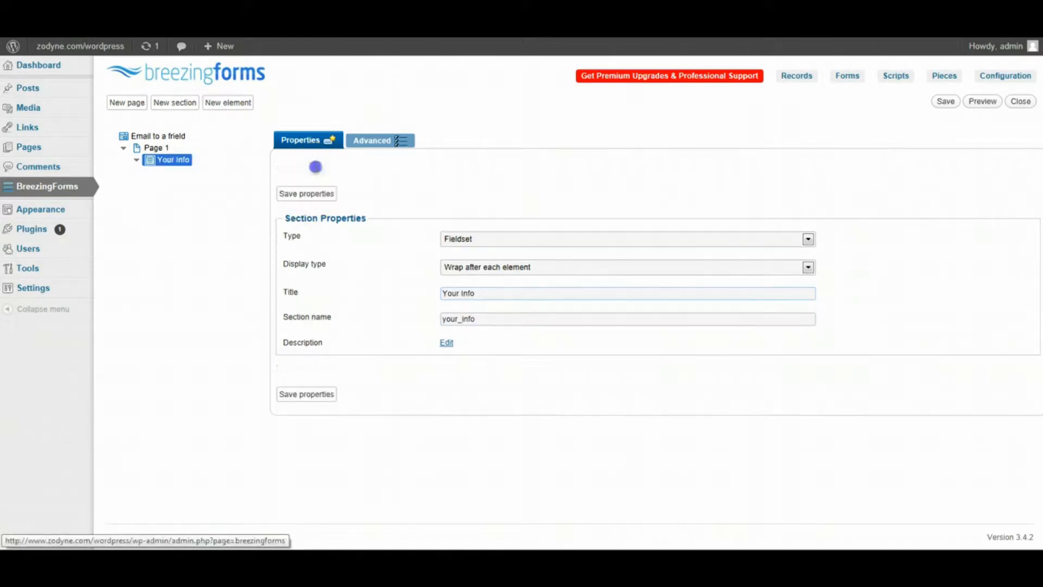
{"action": "left_click", "coordinate": [451, 343]}
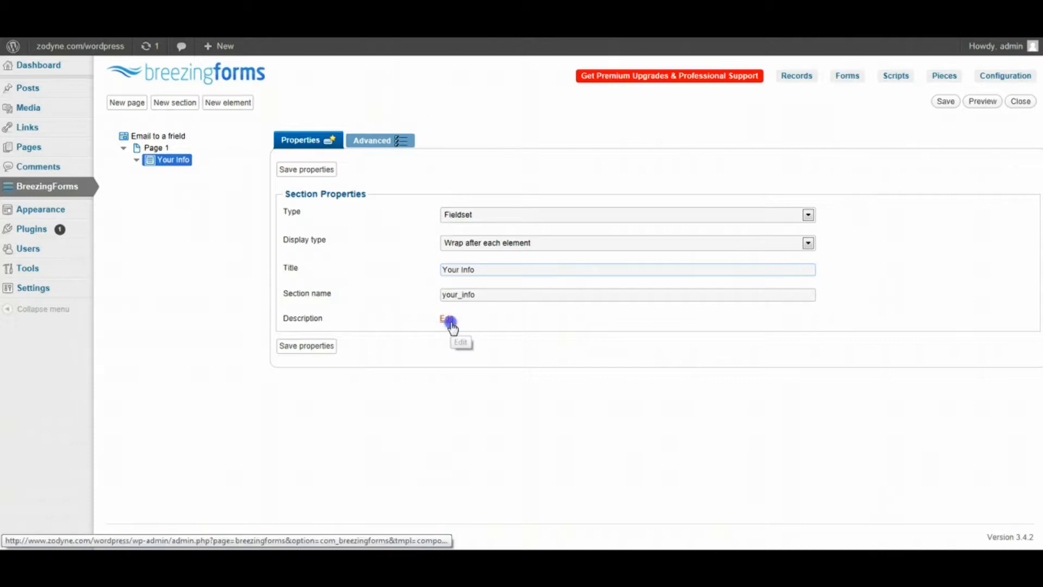
- Give the section the description 'Please enter all of your info here' and save it
{"action": "left_click", "coordinate": [446, 319]}
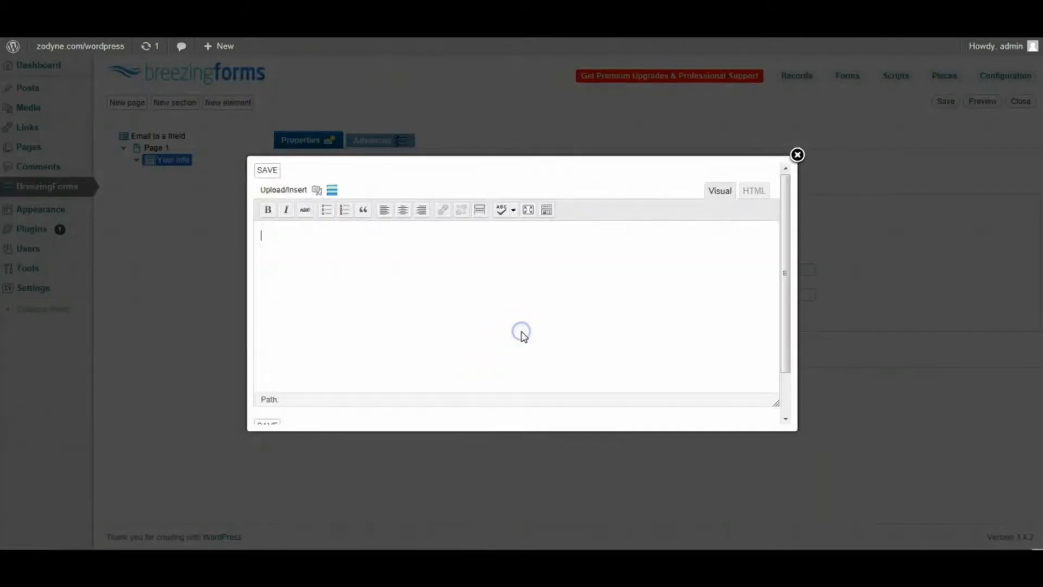
{"action": "type", "text": "Please enter all of your"}
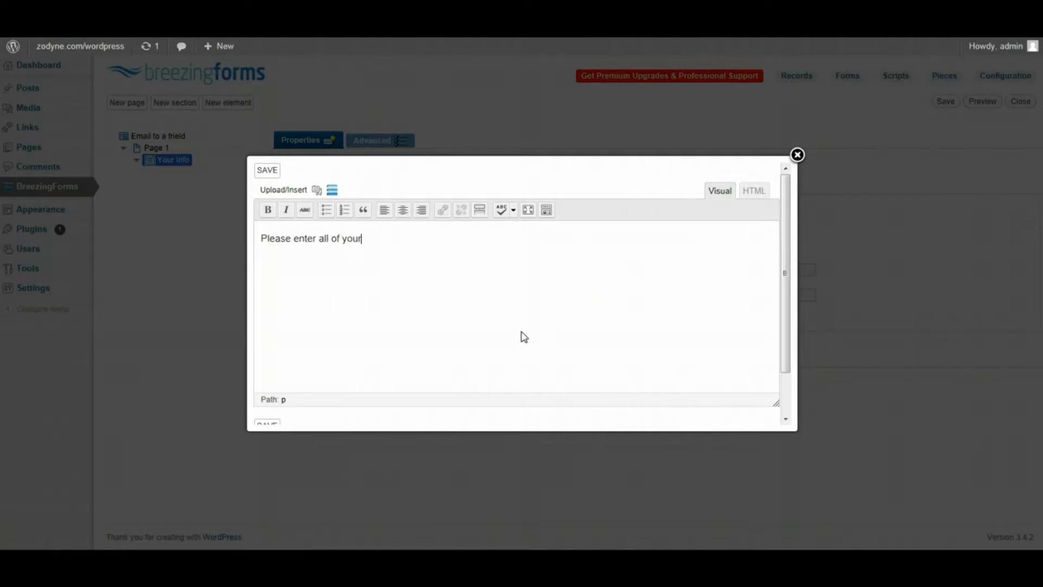
{"action": "type", "text": " info here"}
{"action": "left_click", "coordinate": [258, 171]}
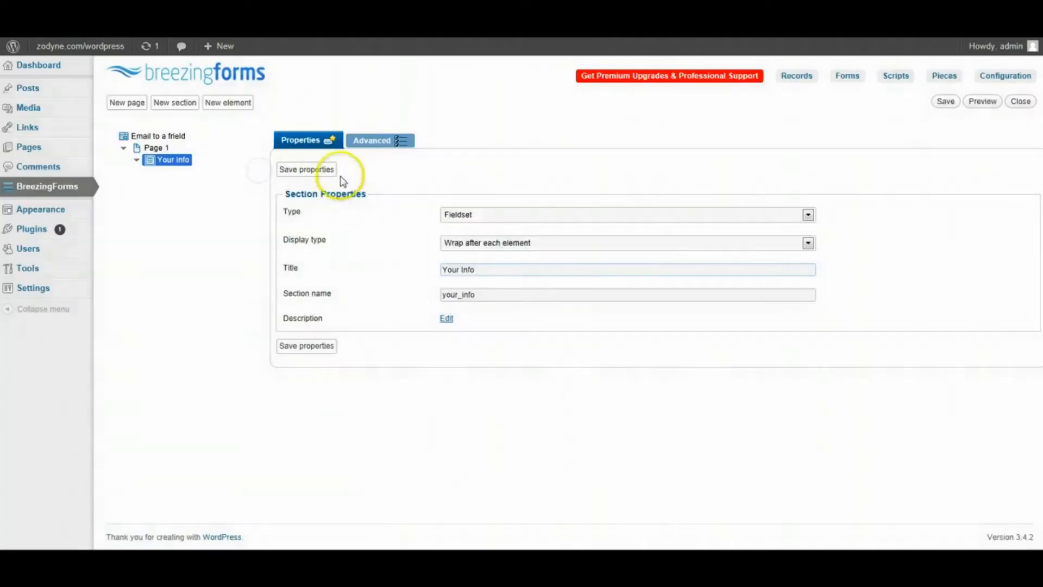
{"action": "left_click", "coordinate": [323, 172]}
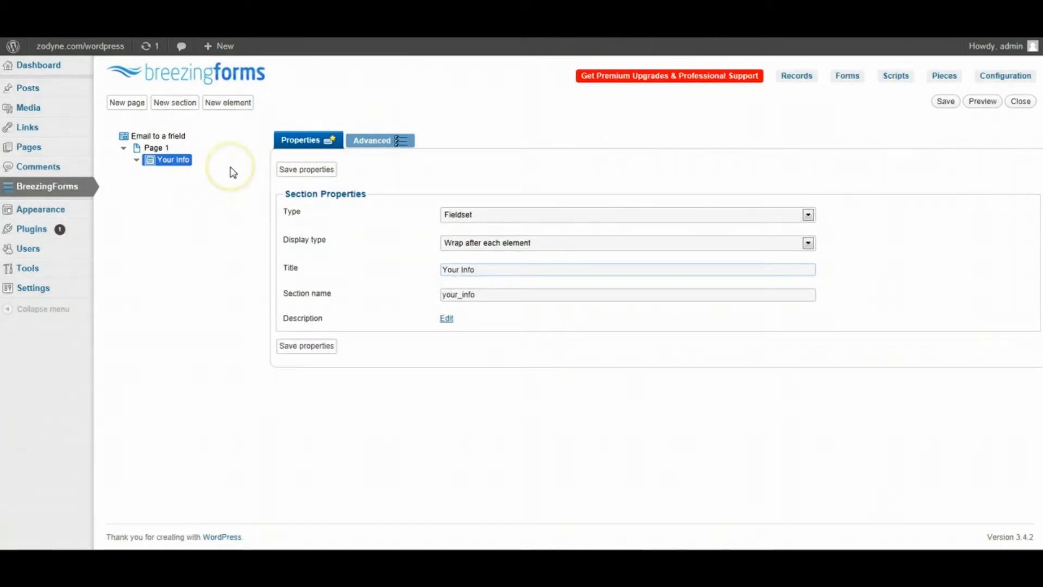
- Add a Textfield element with label and name 'Name', leaving the default value empty
{"action": "left_click", "coordinate": [231, 103]}
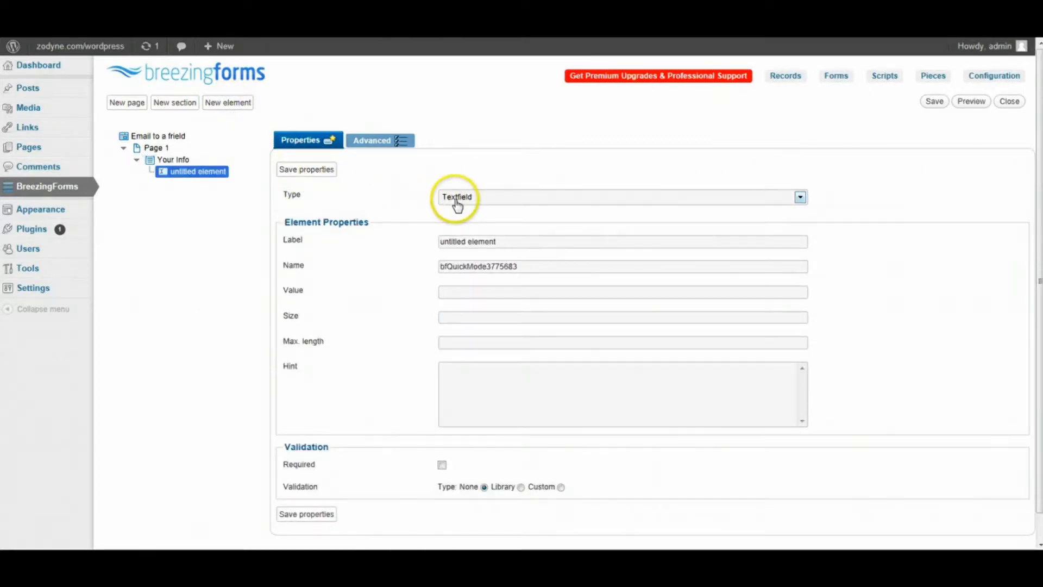
{"action": "left_click", "coordinate": [801, 198]}
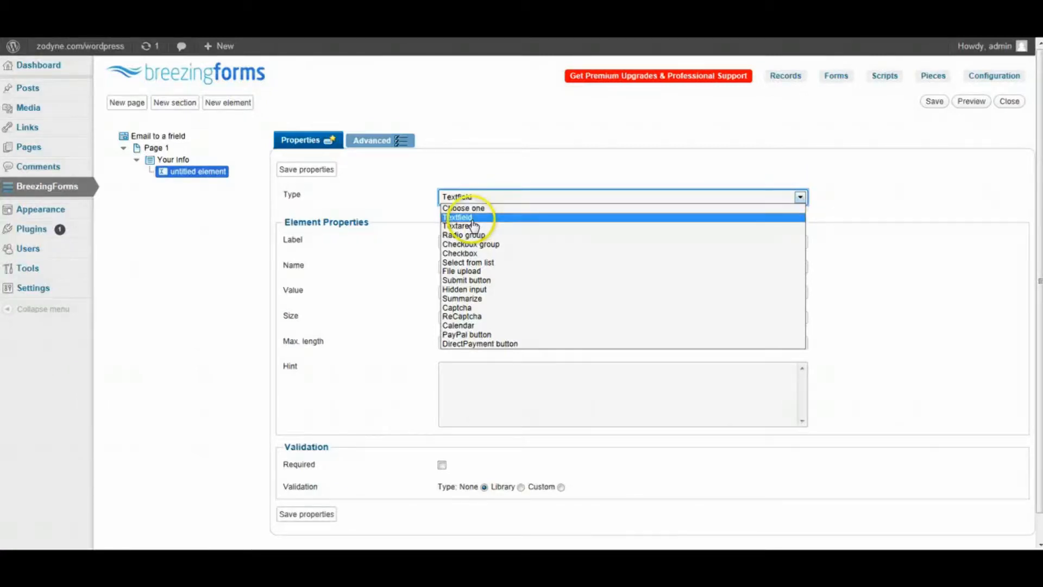
{"action": "left_click", "coordinate": [459, 217]}
{"action": "left_click", "coordinate": [507, 243]}
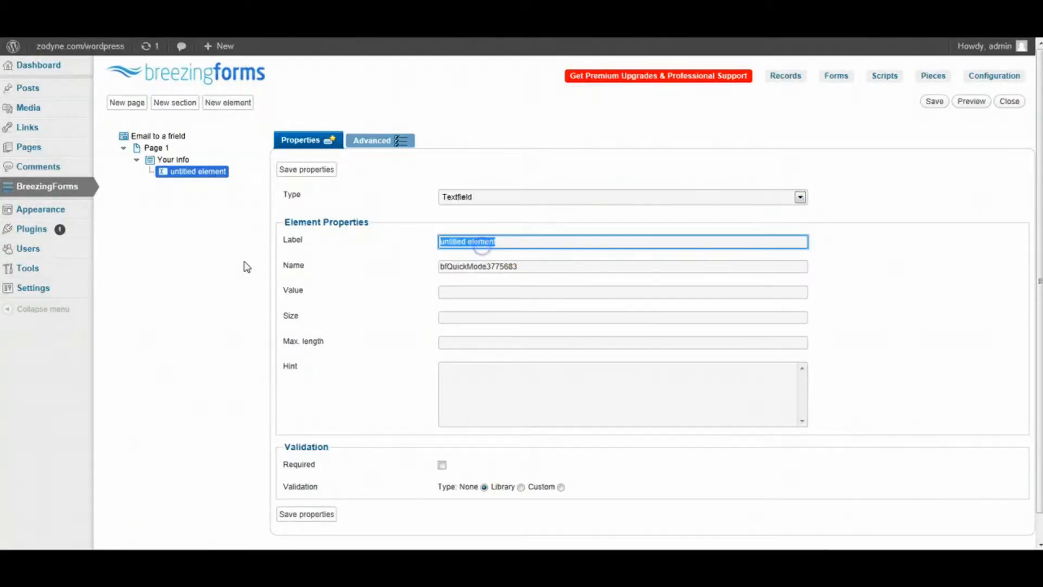
{"action": "type", "text": "Name"}
{"action": "key", "text": "Tab"}
{"action": "type", "text": "Na"}
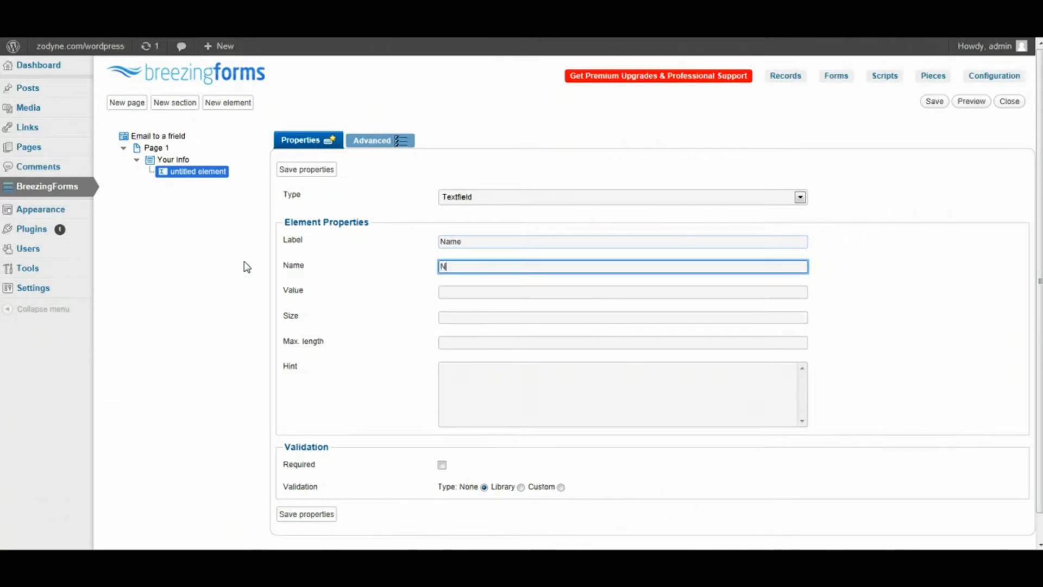
{"action": "type", "text": "me"}
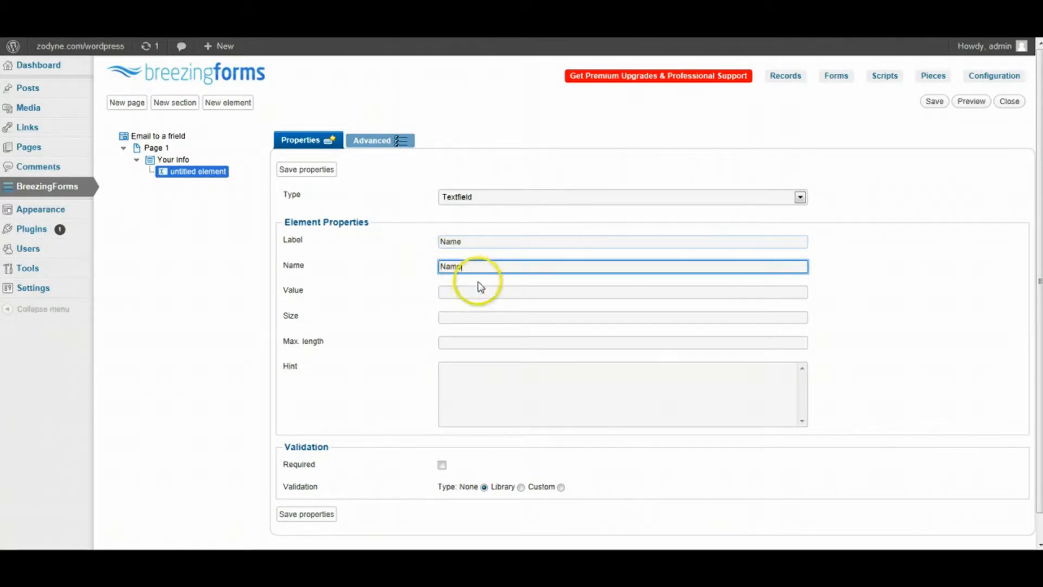
{"action": "left_click", "coordinate": [477, 290]}
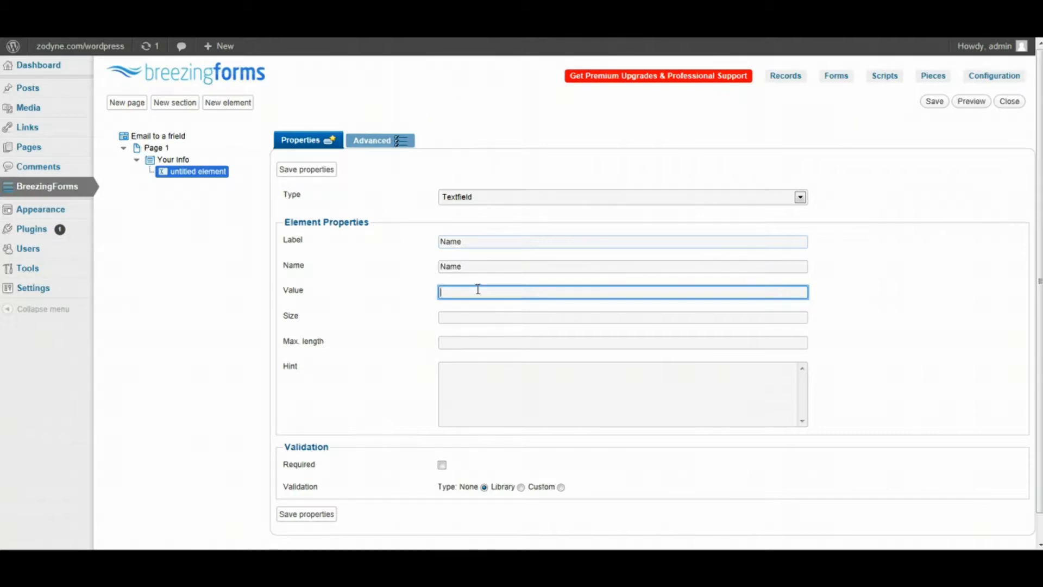
{"action": "type", "text": "Please enter your Name"}
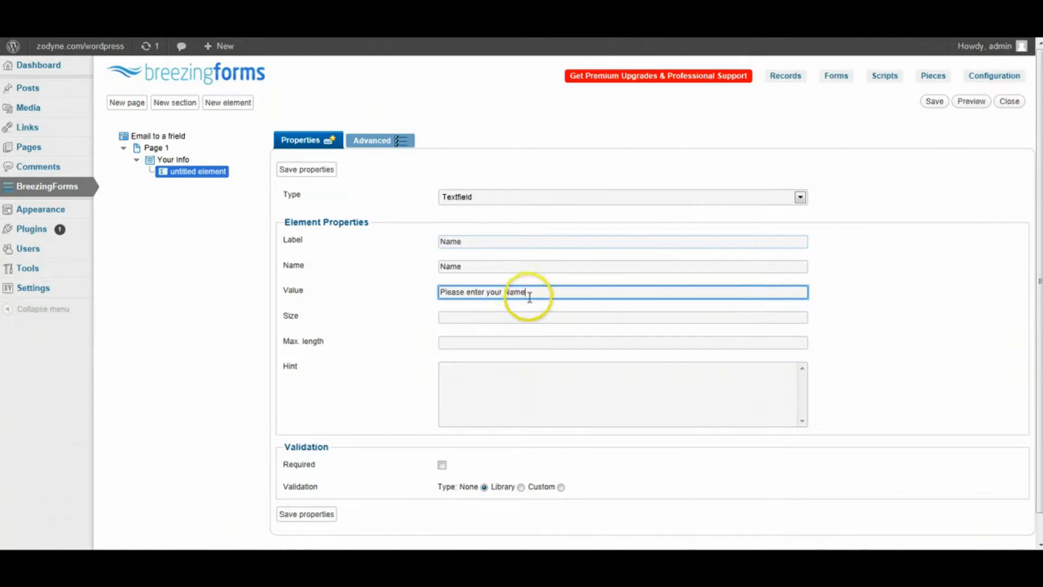
{"action": "left_click_drag", "start_coordinate": [545, 292], "coordinate": [326, 286]}
{"action": "key", "text": "BackSpace"}
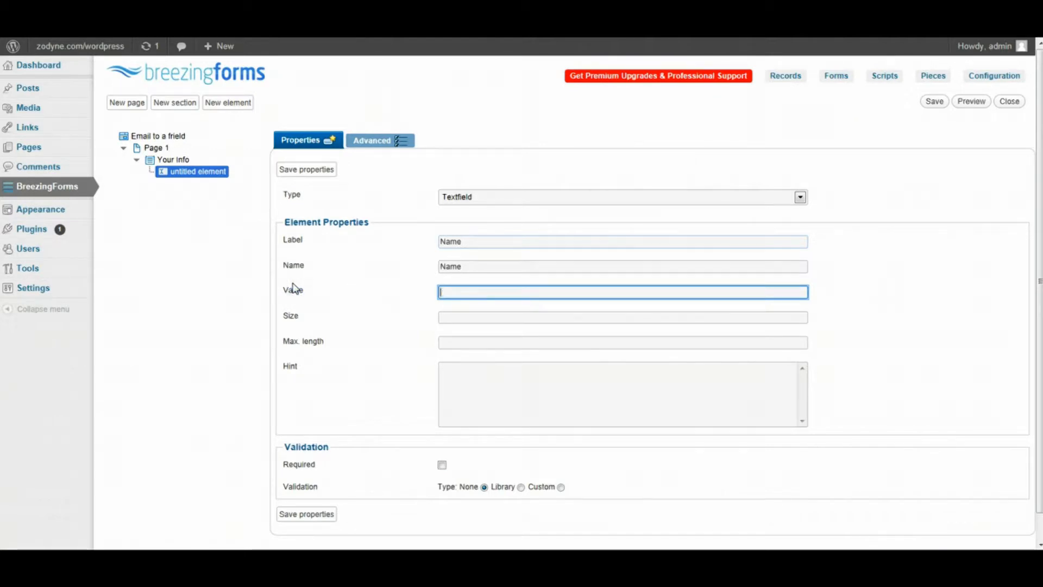
- Set the Name field's size to 250px, max length 20 and hint 'Enter your Name'
{"action": "left_click", "coordinate": [469, 318]}
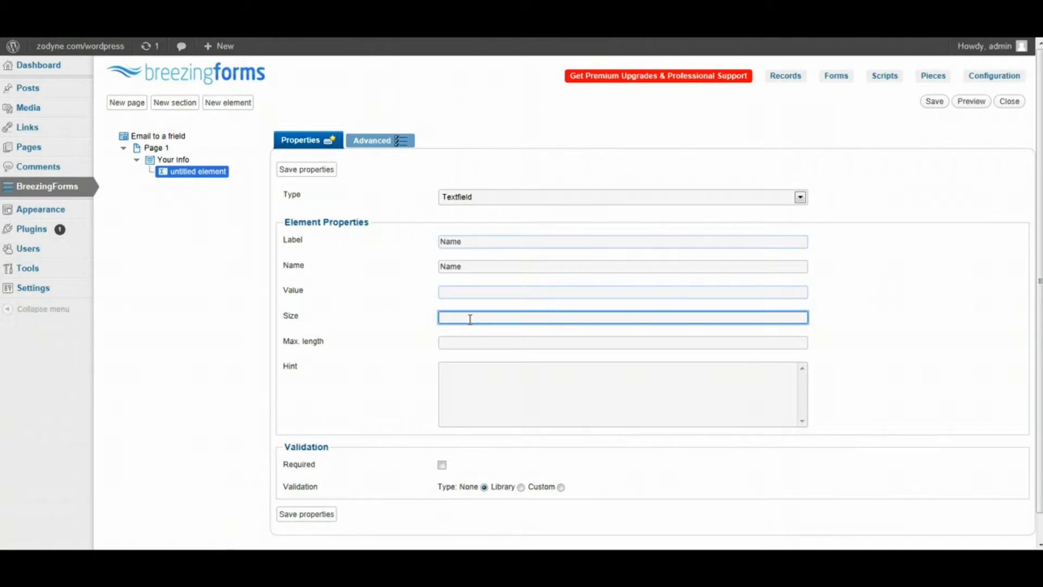
{"action": "type", "text": "250px"}
{"action": "left_click", "coordinate": [471, 319]}
{"action": "left_click", "coordinate": [490, 342]}
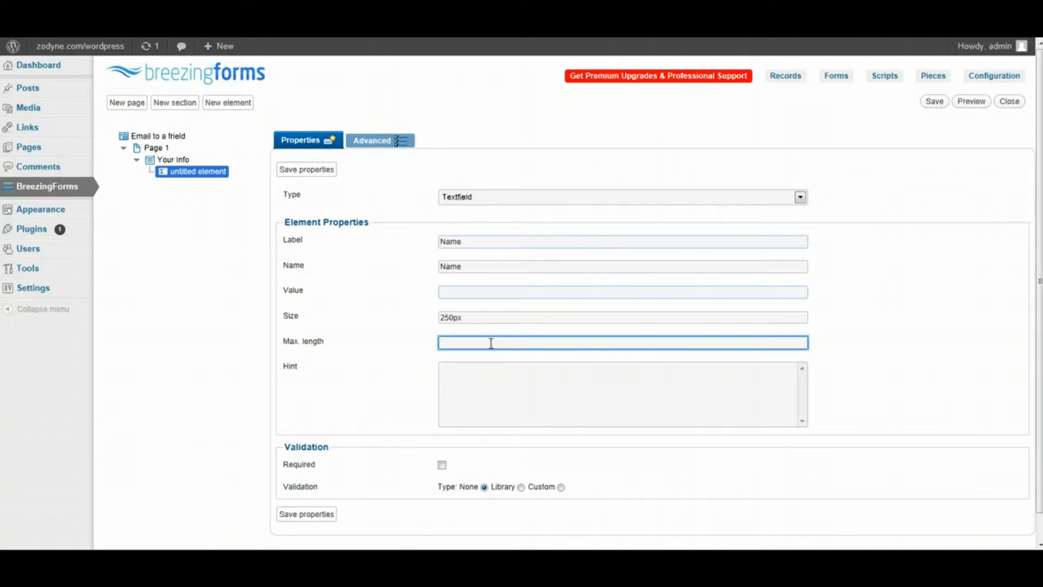
{"action": "type", "text": "20"}
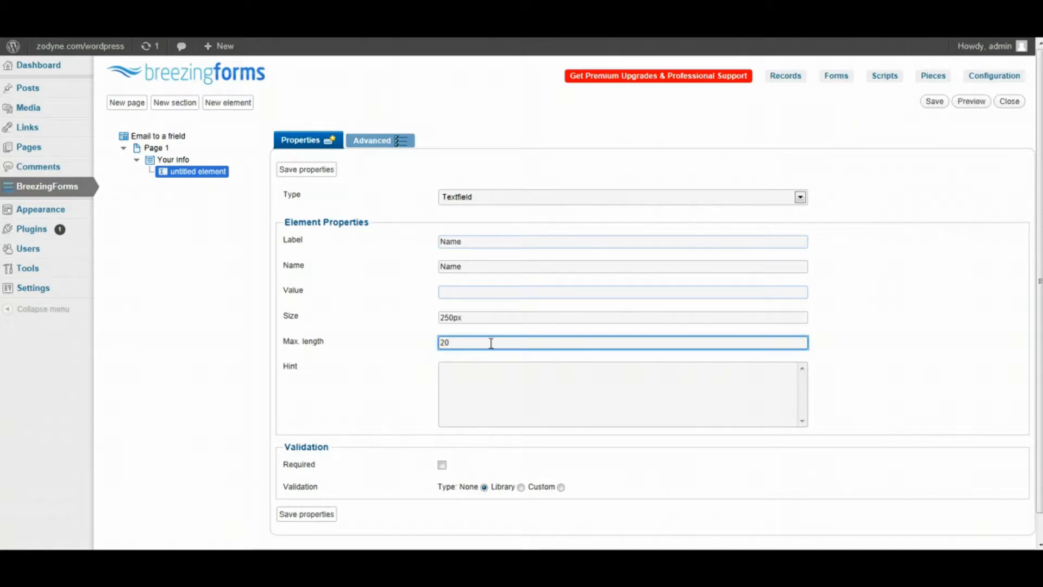
{"action": "left_click", "coordinate": [490, 400]}
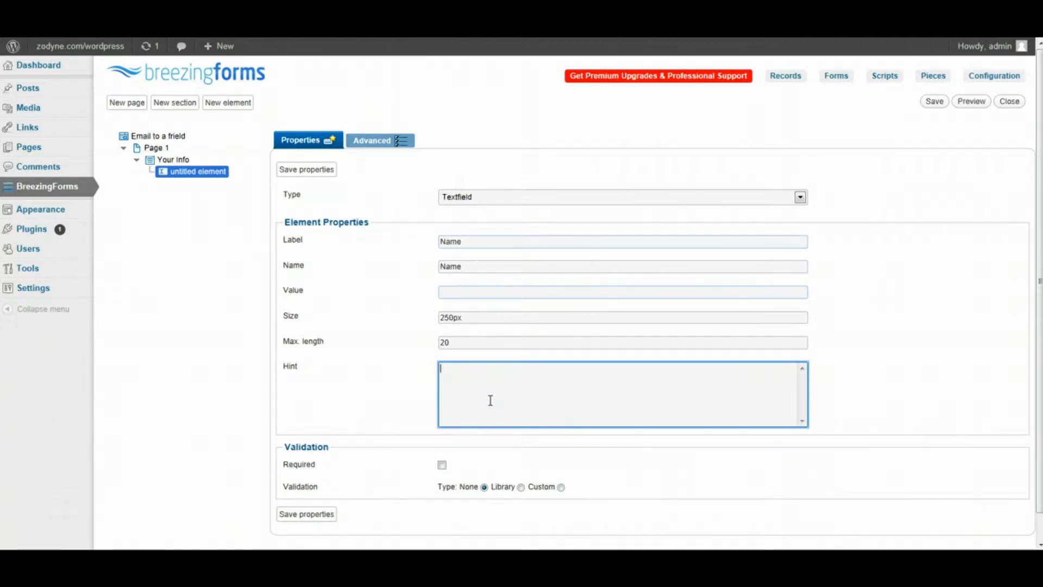
{"action": "type", "text": "Enter you"}
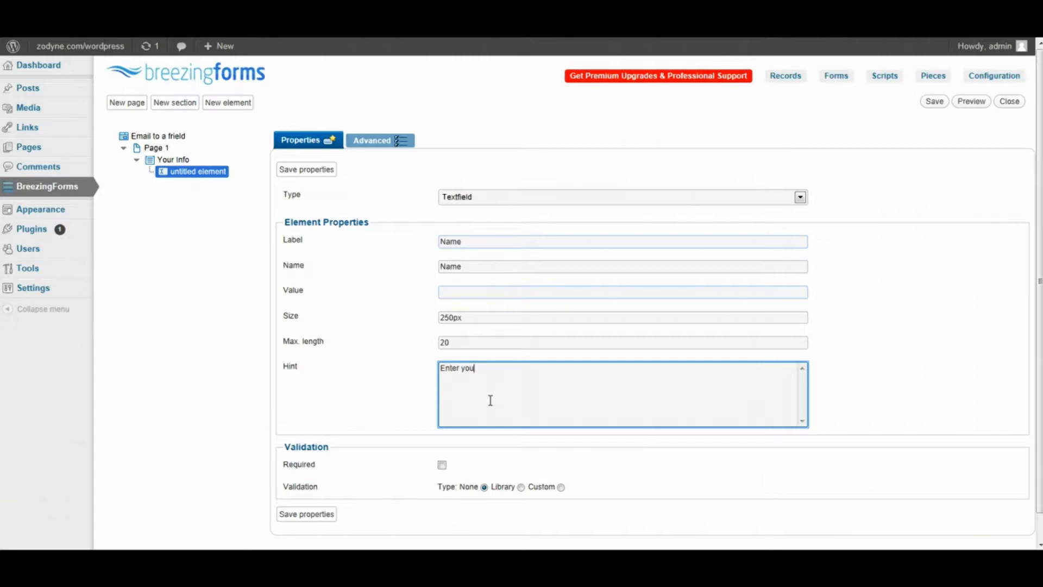
{"action": "type", "text": "r Name"}
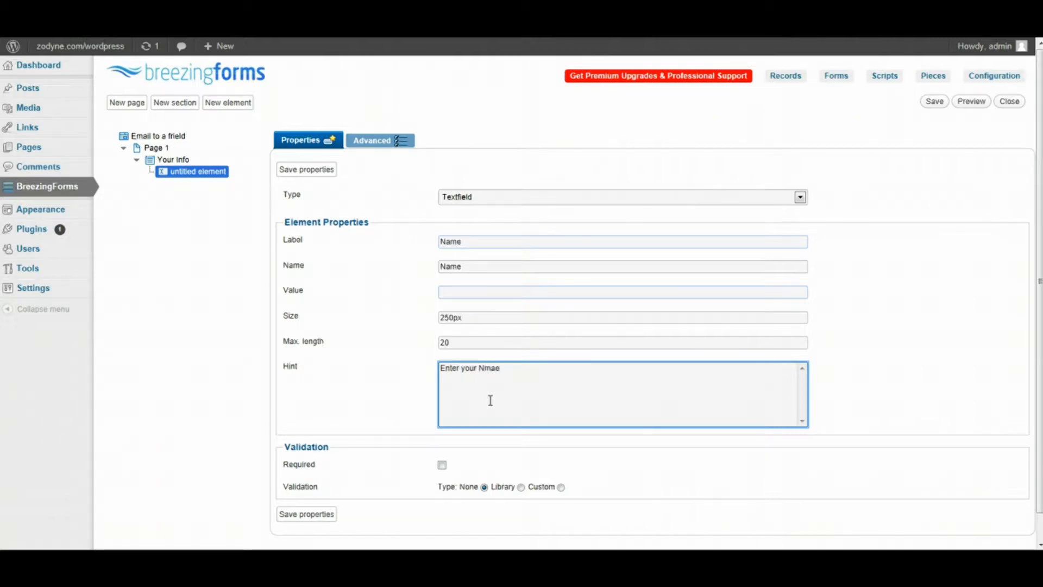
{"action": "key", "text": "BackSpace"}
{"action": "key", "text": "BackSpace"}
{"action": "key", "text": "BackSpace"}
{"action": "type", "text": "ame"}
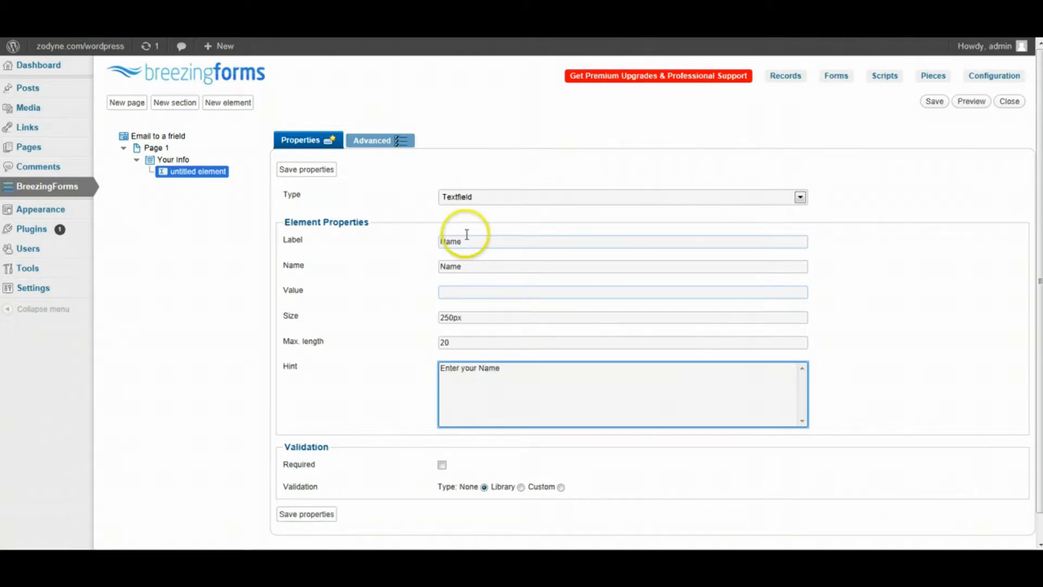
{"action": "scroll", "coordinate": [589, 335], "scroll_direction": "down", "scroll_amount": 1}
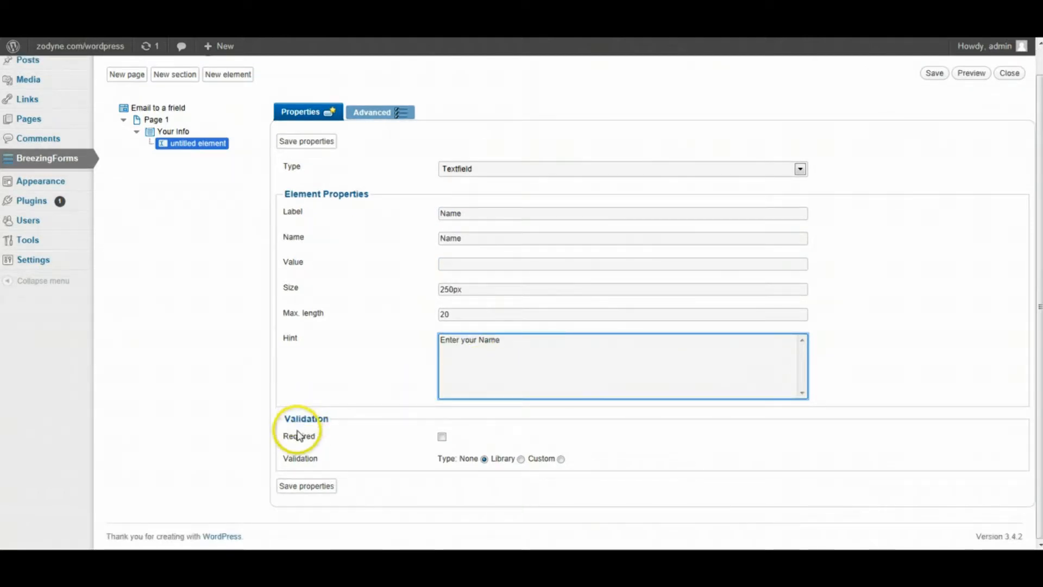
- Make Name required, validated by FF::ff_valuenotempty with error 'Please enter your Name', and save
{"action": "left_click", "coordinate": [443, 438]}
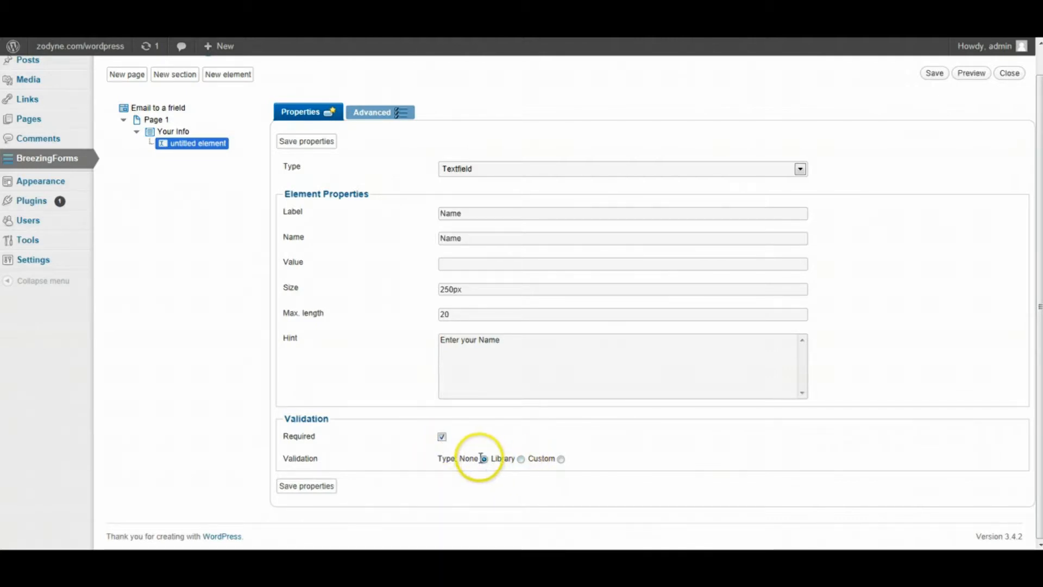
{"action": "left_click", "coordinate": [520, 460]}
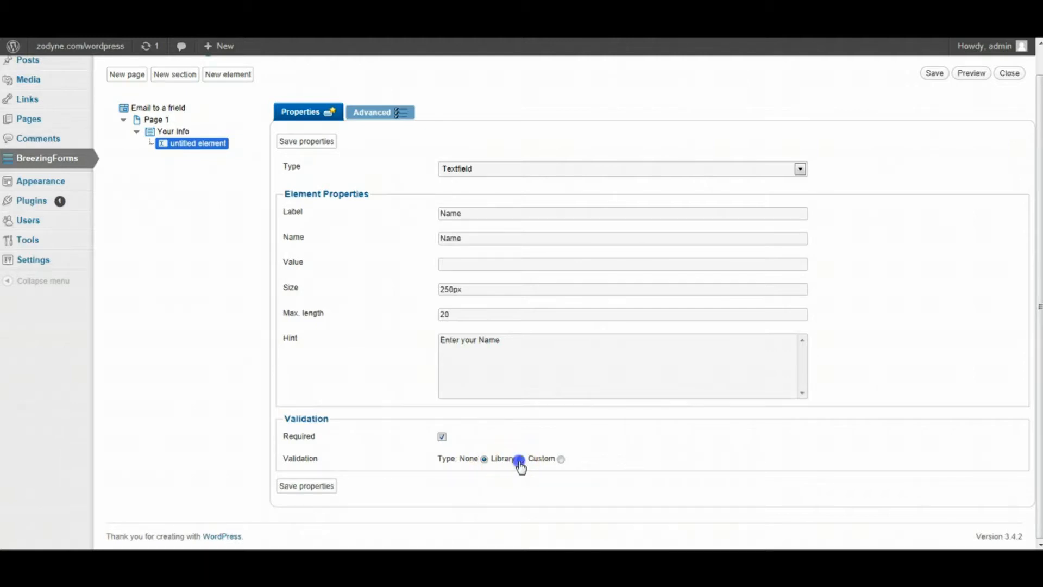
{"action": "scroll", "coordinate": [675, 396], "scroll_direction": "down", "scroll_amount": 2}
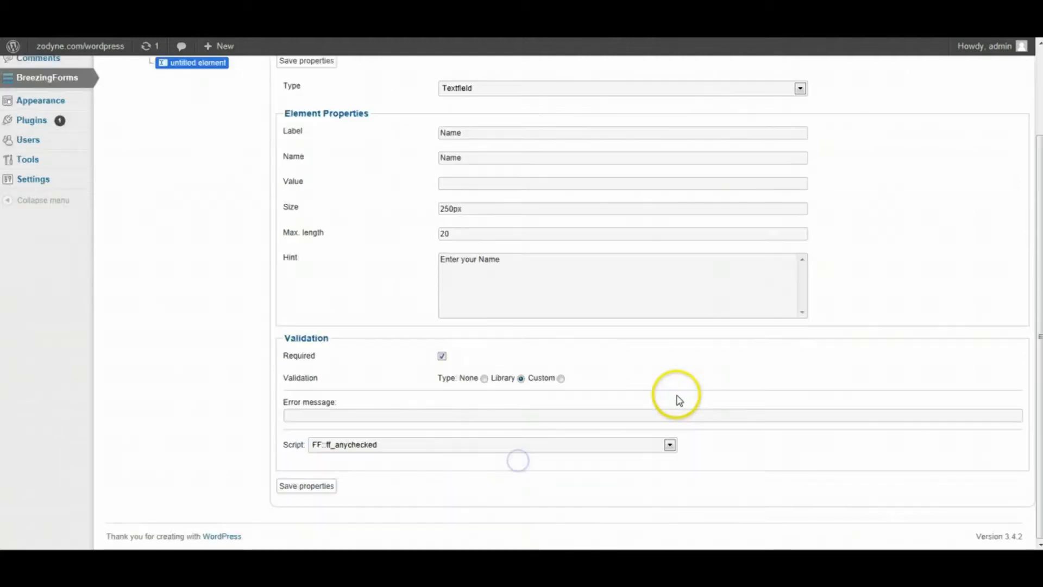
{"action": "left_click", "coordinate": [671, 445]}
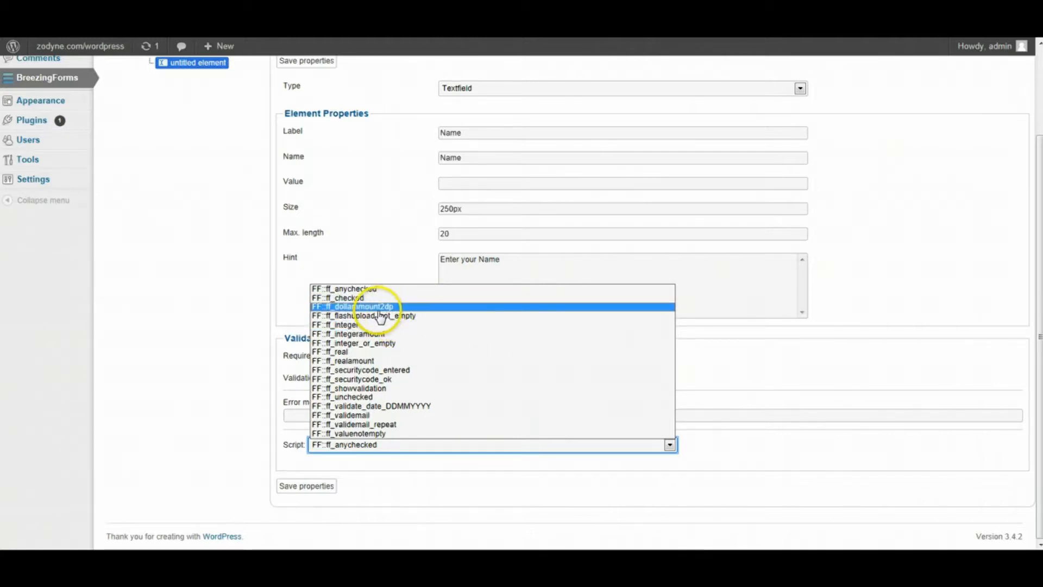
{"action": "left_click", "coordinate": [364, 434]}
{"action": "left_click", "coordinate": [391, 414]}
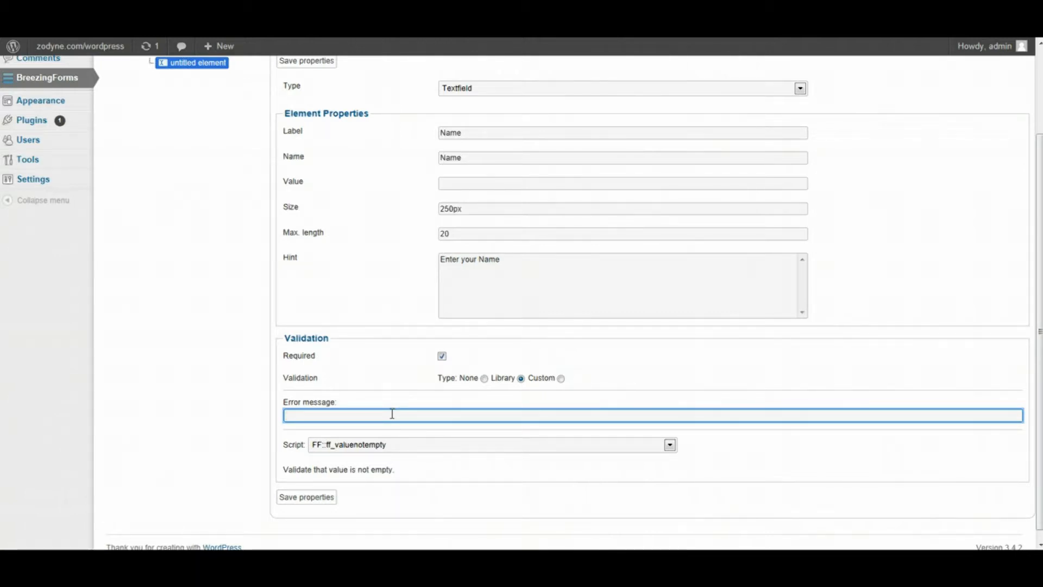
{"action": "type", "text": "O"}
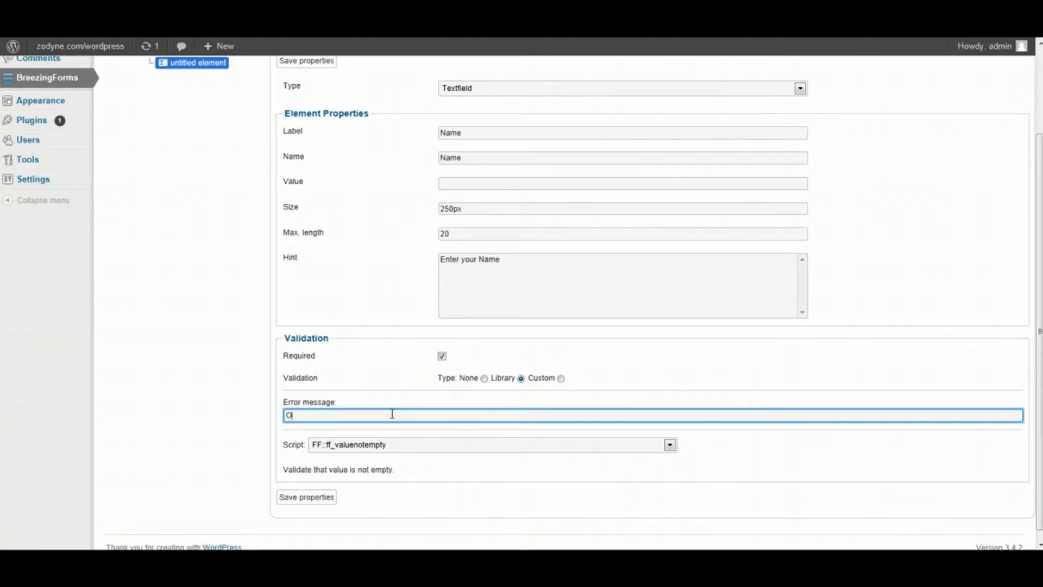
{"action": "key", "text": "BackSpace"}
{"action": "type", "text": "Please enter your Name"}
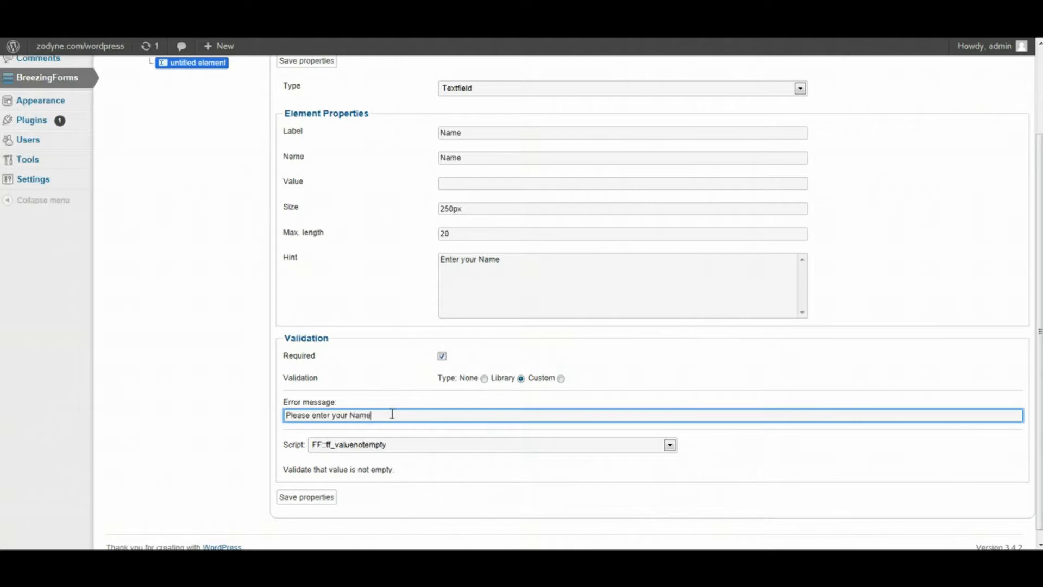
{"action": "left_click", "coordinate": [313, 497]}
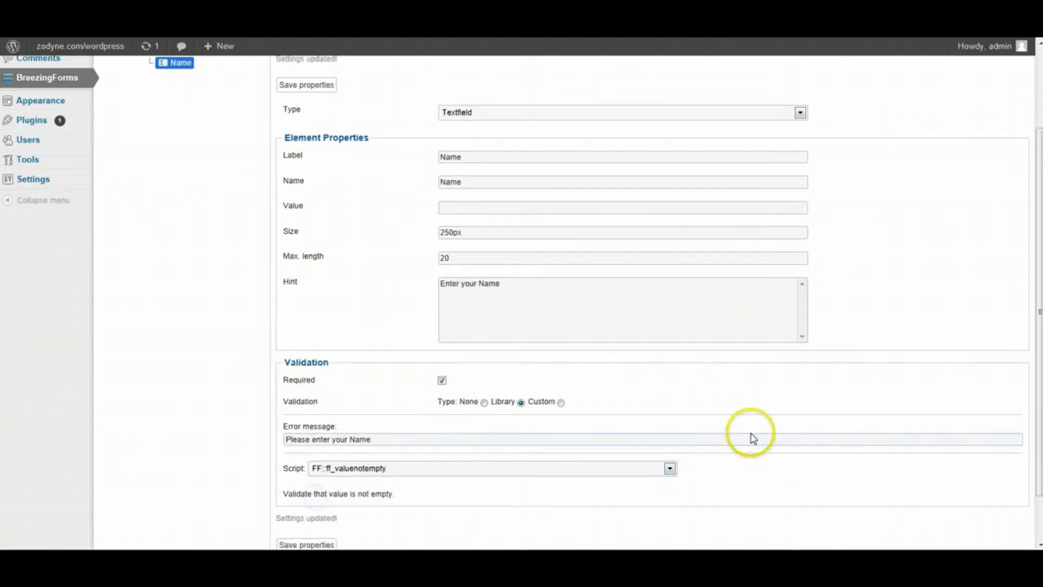
- Set the Name field's title position to Left in its advanced options and save
{"action": "scroll", "coordinate": [557, 404], "scroll_direction": "up", "scroll_amount": 2}
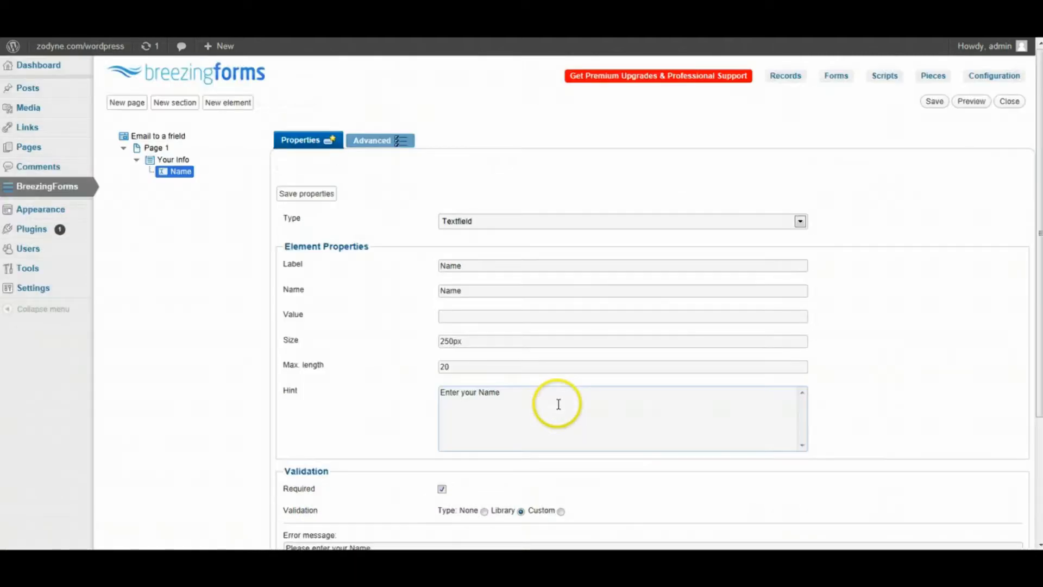
{"action": "left_click", "coordinate": [382, 144]}
{"action": "scroll", "coordinate": [517, 158], "scroll_direction": "down", "scroll_amount": 1}
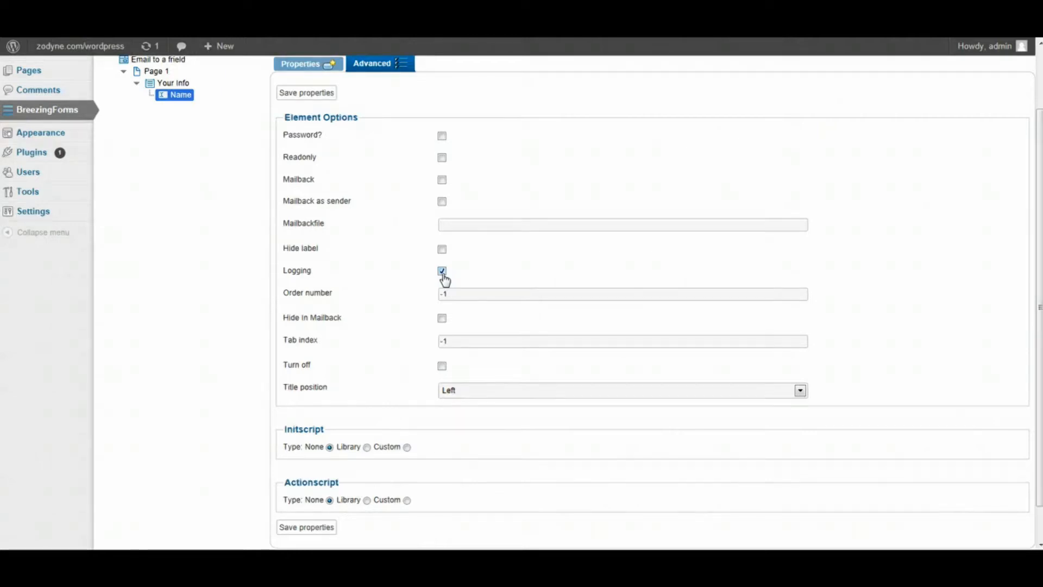
{"action": "left_click", "coordinate": [443, 341]}
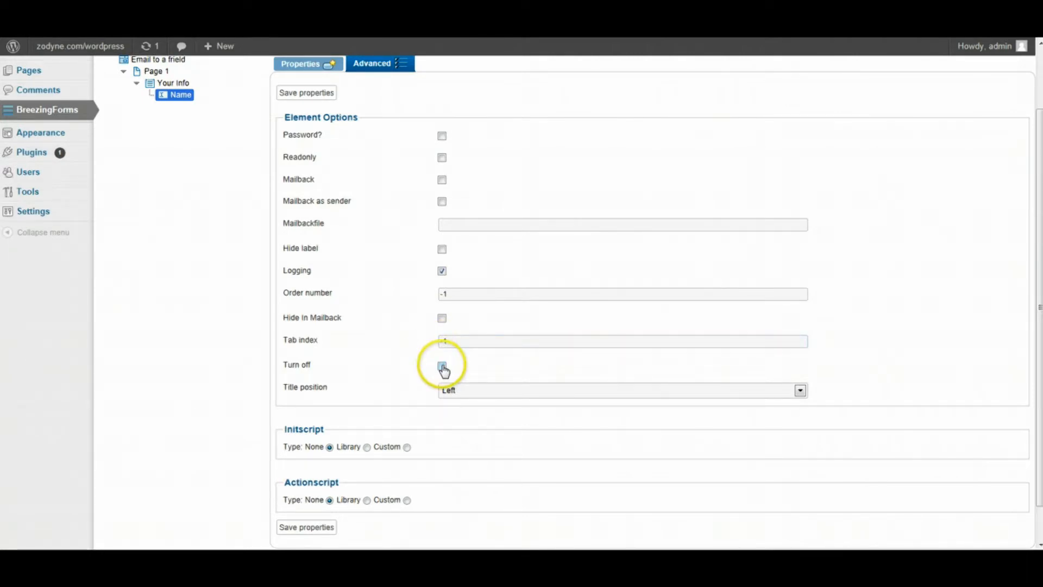
{"action": "left_click", "coordinate": [465, 390]}
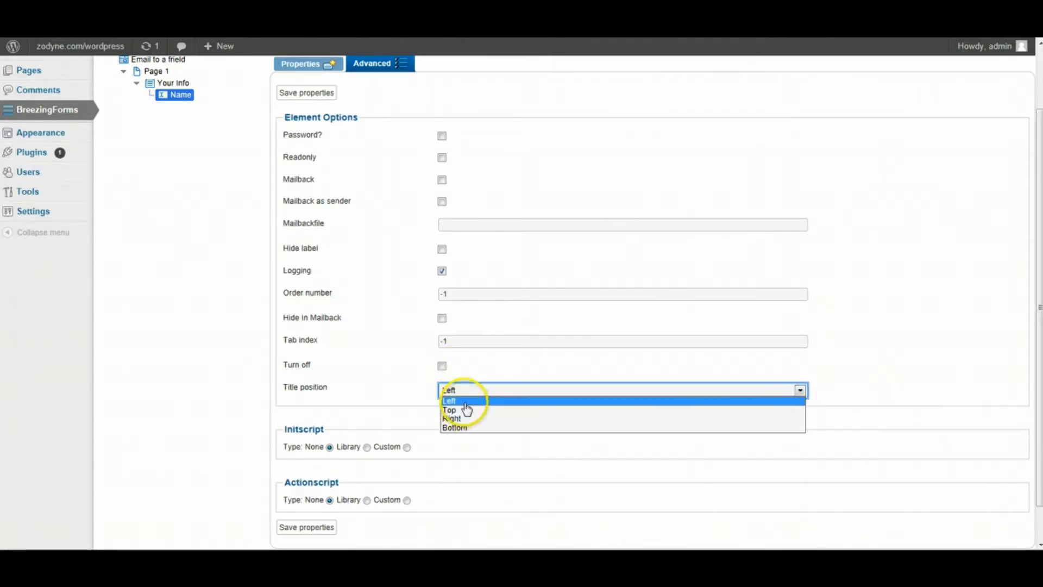
{"action": "left_click", "coordinate": [465, 401]}
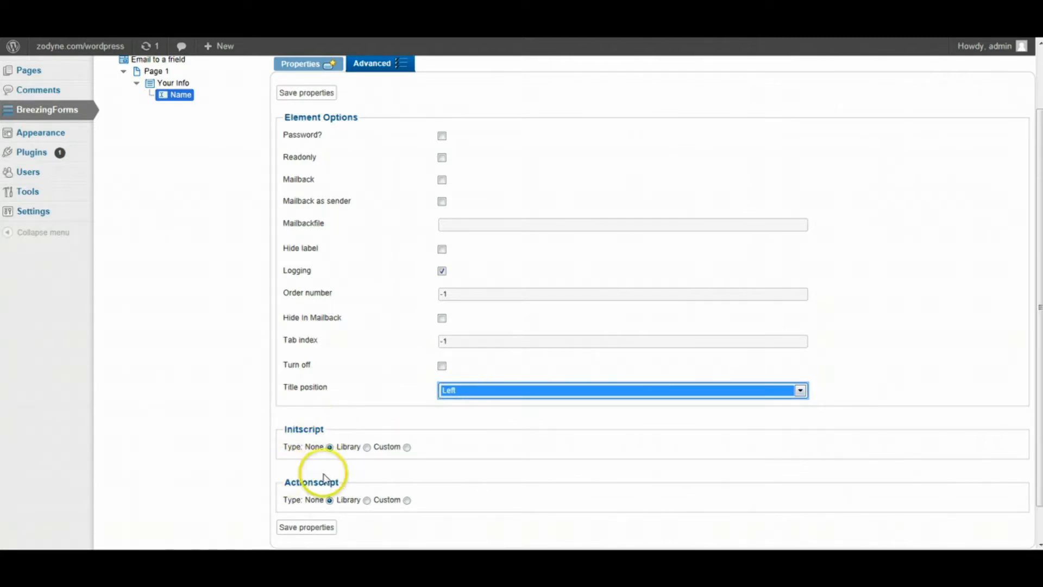
{"action": "left_click", "coordinate": [316, 531]}
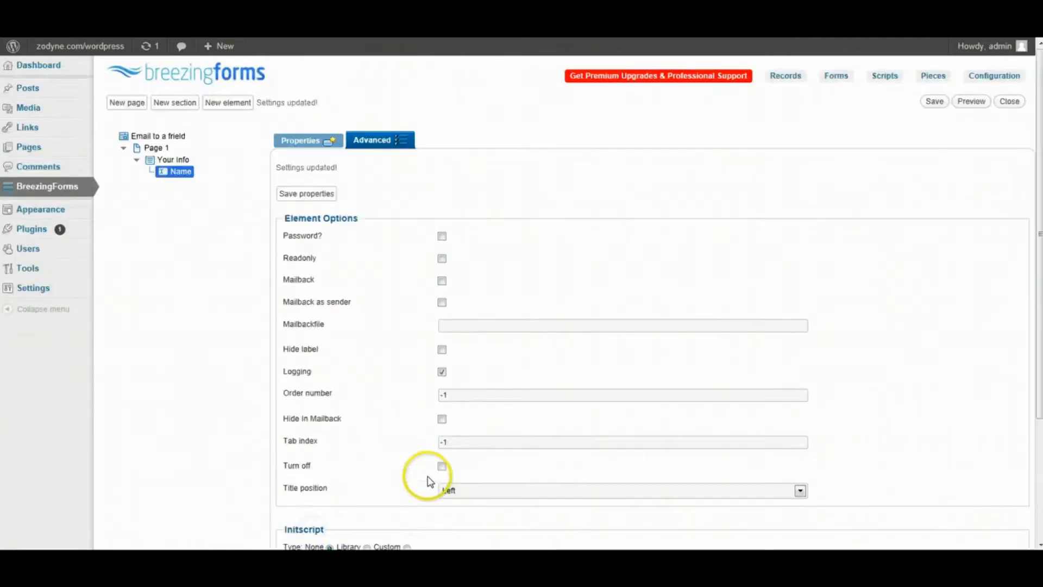
{"action": "left_click", "coordinate": [169, 159]}
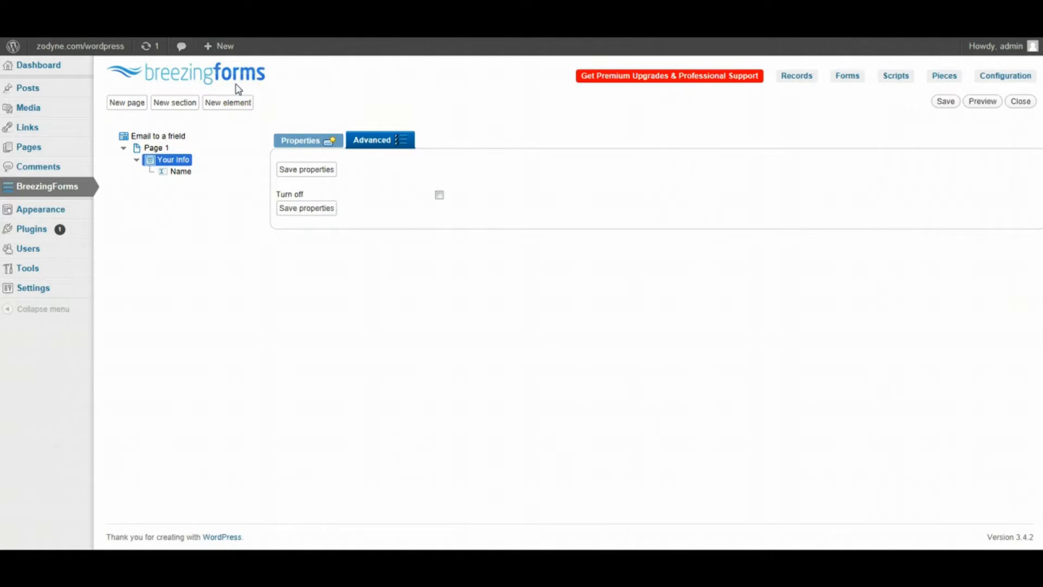
- Add a new element to Your Info with label and name 'email' and size 250px
{"action": "left_click", "coordinate": [229, 103]}
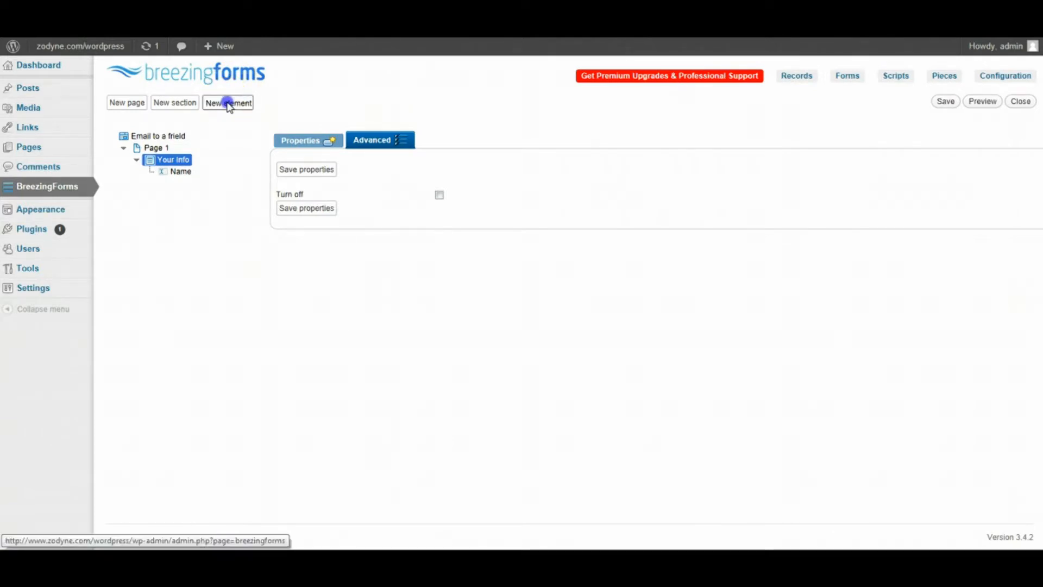
{"action": "left_click", "coordinate": [337, 140]}
{"action": "triple_click", "coordinate": [450, 241]}
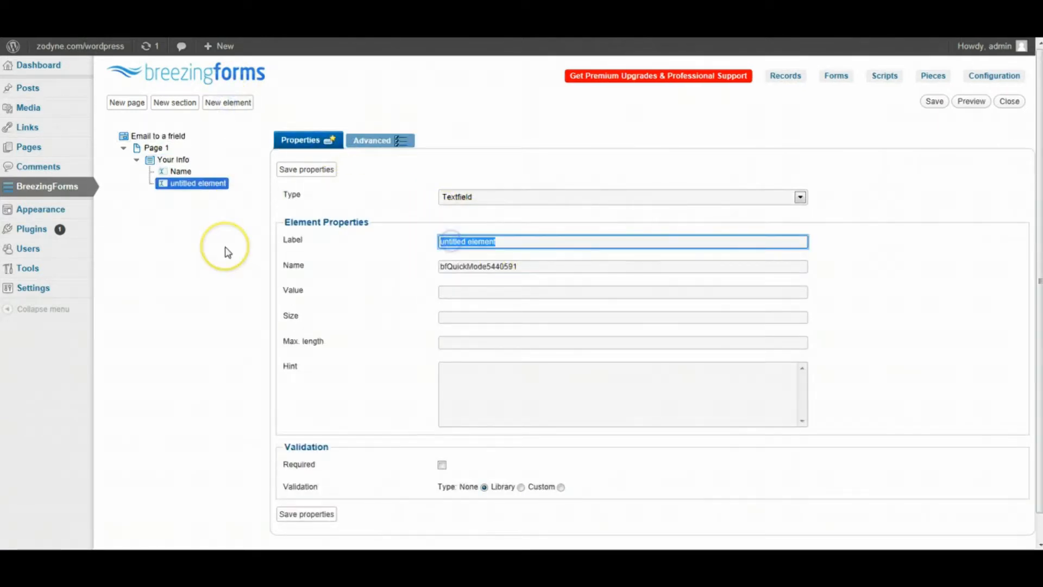
{"action": "type", "text": "email"}
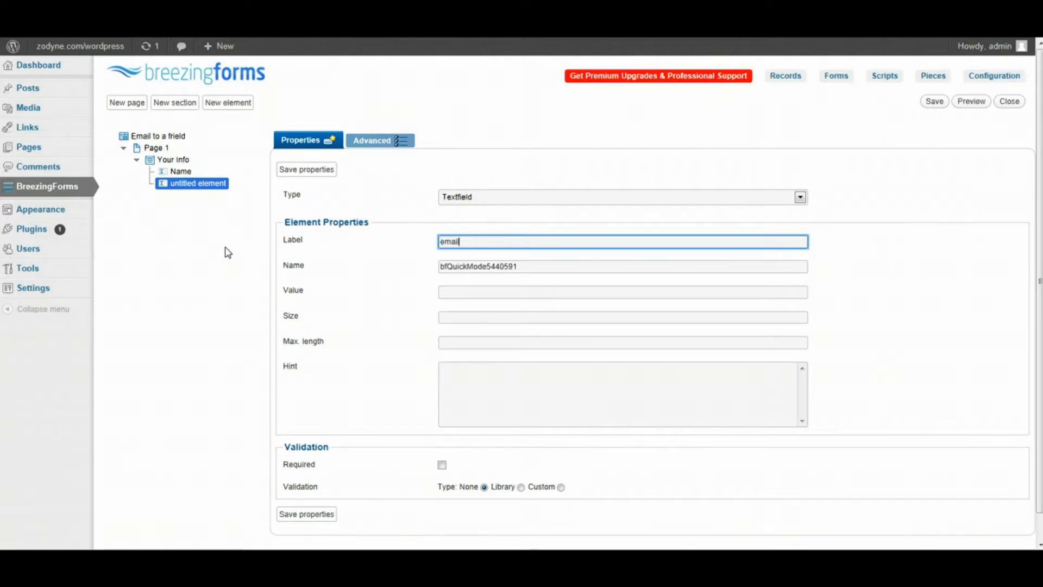
{"action": "key", "text": "Tab"}
{"action": "type", "text": "ema"}
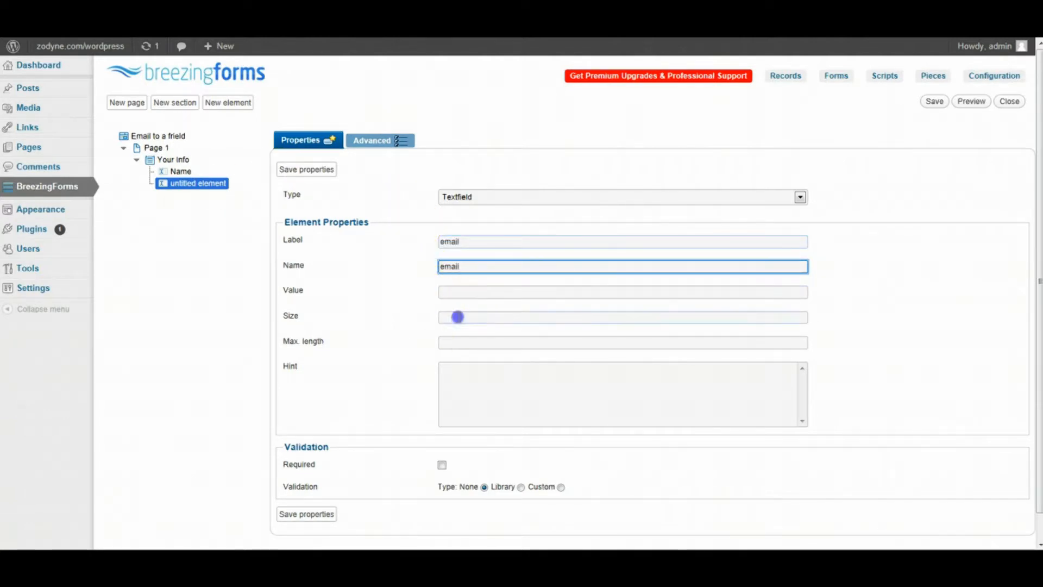
{"action": "left_click", "coordinate": [459, 317]}
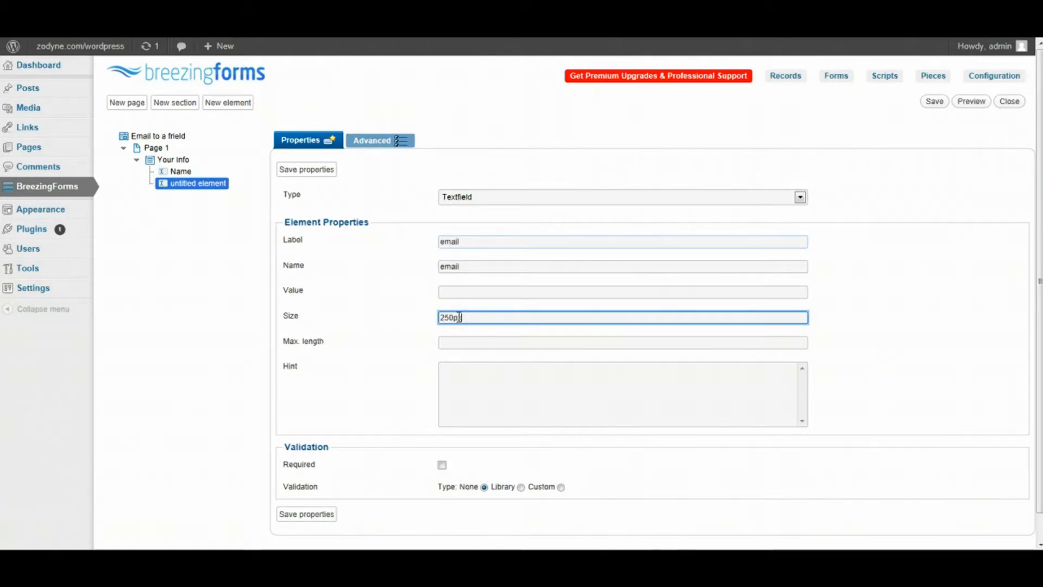
- Make email required, validated by FF::ff_validemail with message 'Please enter a valid email', and save
{"action": "left_click", "coordinate": [442, 464]}
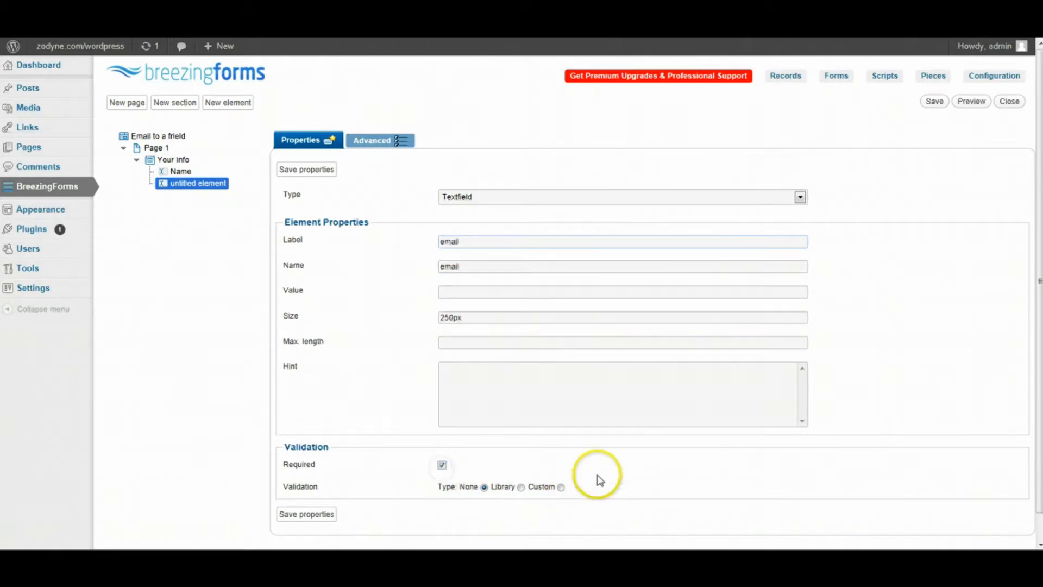
{"action": "scroll", "coordinate": [600, 479], "scroll_direction": "down", "scroll_amount": 1}
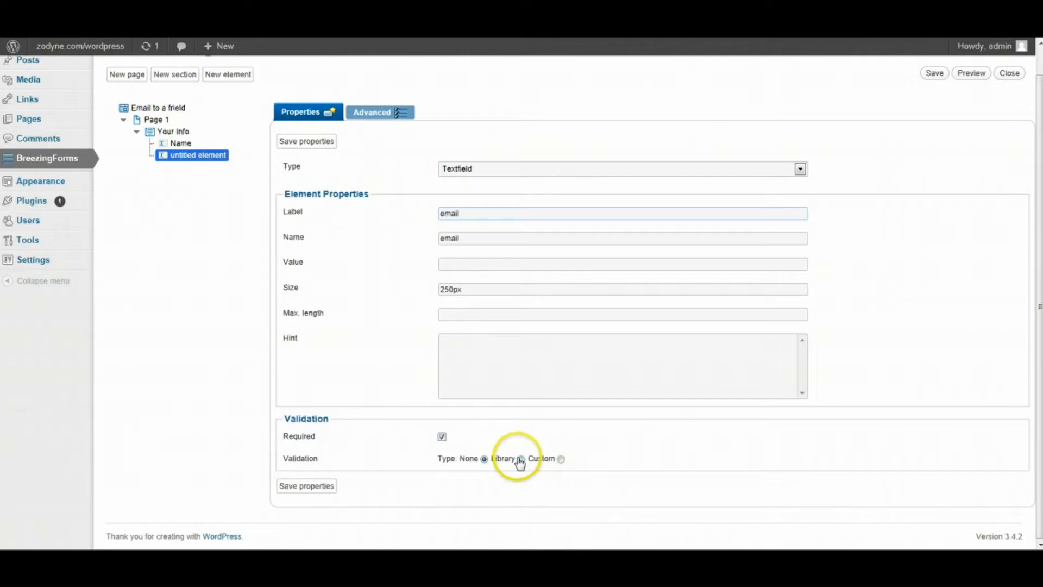
{"action": "left_click", "coordinate": [519, 459]}
{"action": "scroll", "coordinate": [465, 467], "scroll_direction": "down", "scroll_amount": 3}
{"action": "left_click", "coordinate": [475, 434]}
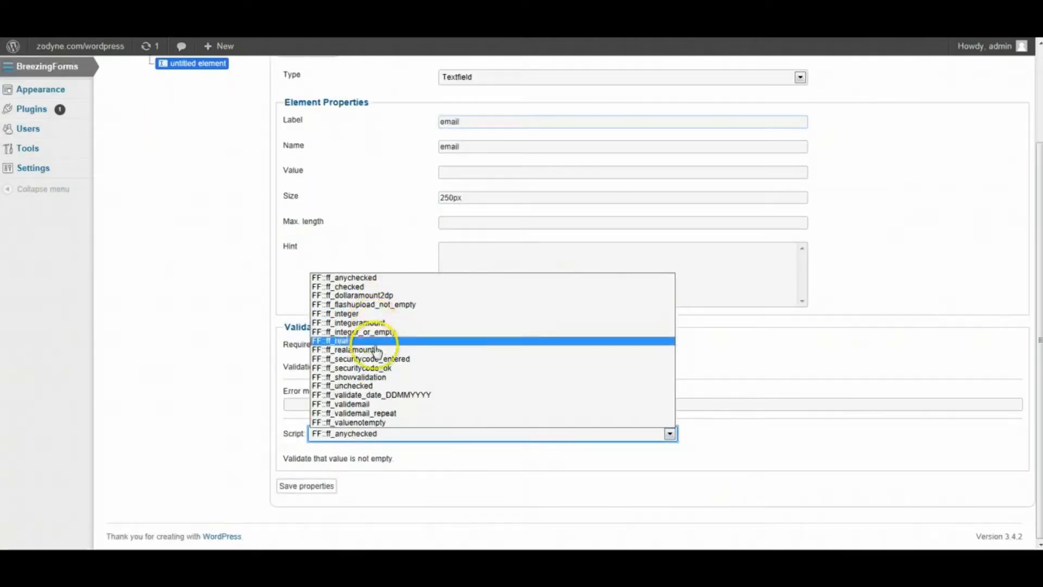
{"action": "left_click", "coordinate": [392, 404]}
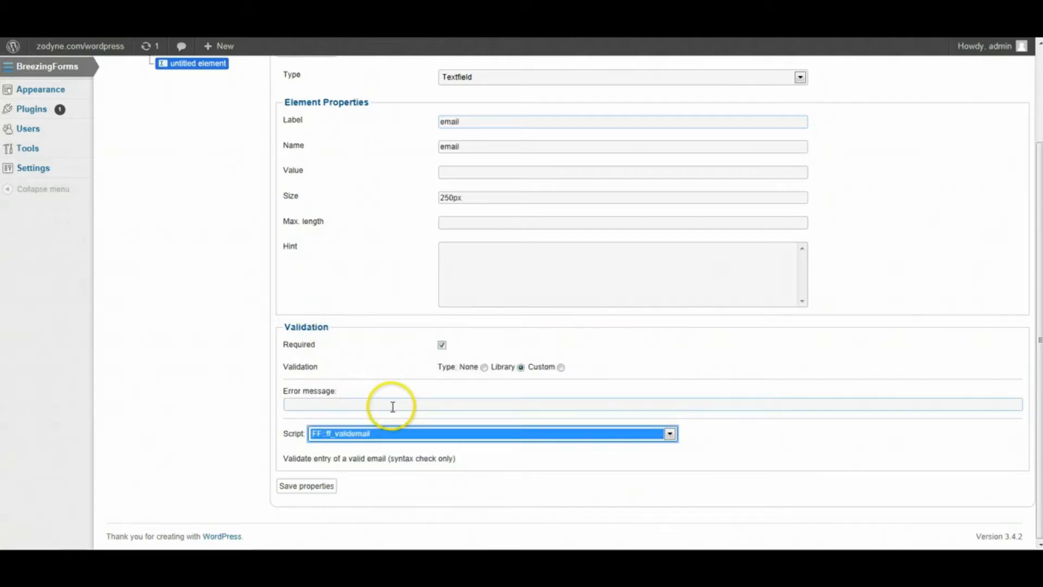
{"action": "left_click", "coordinate": [393, 406]}
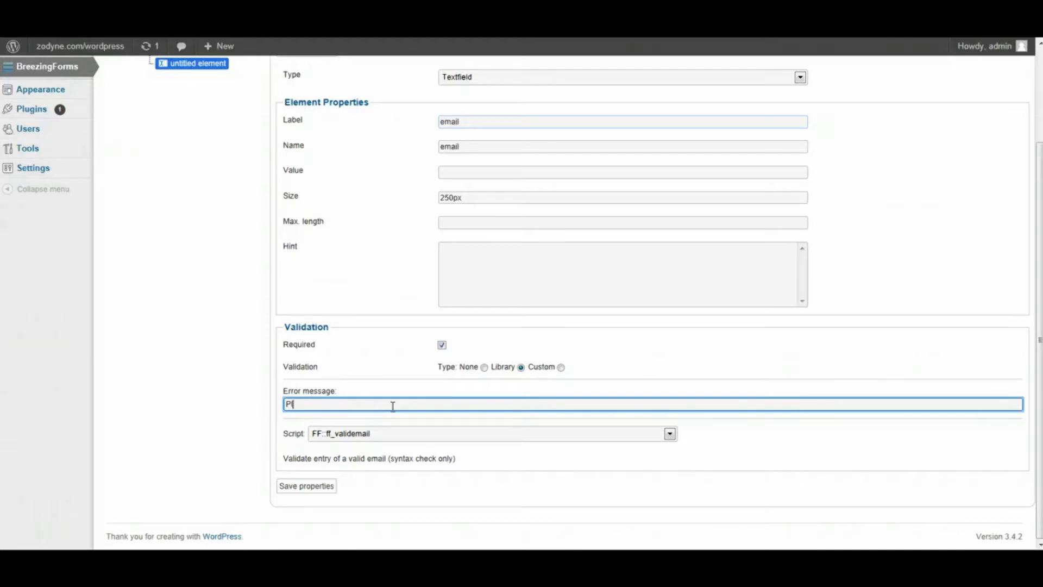
{"action": "type", "text": "ease enter a valid email"}
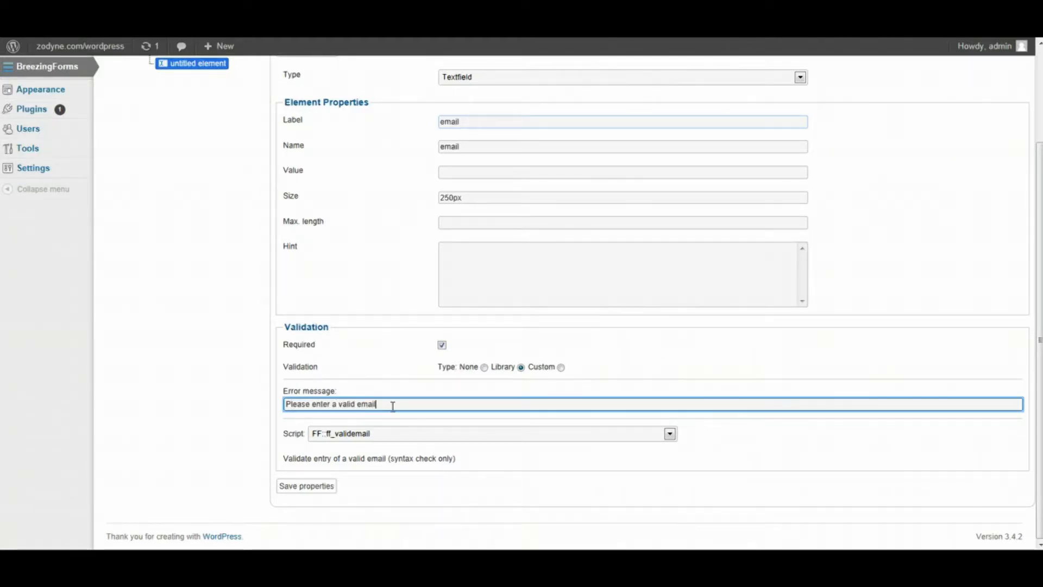
{"action": "left_click", "coordinate": [310, 488]}
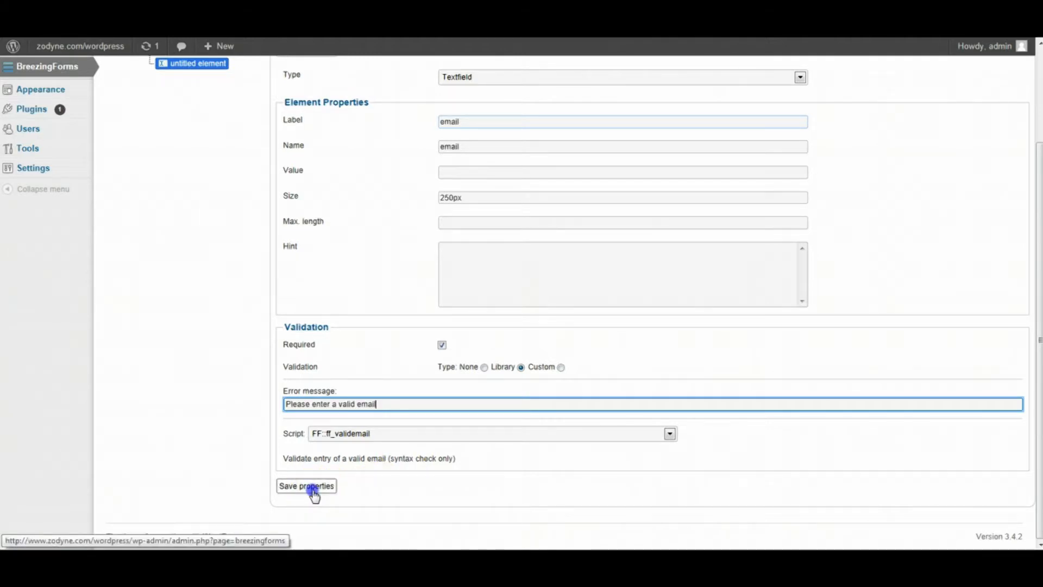
{"action": "scroll", "coordinate": [368, 495], "scroll_direction": "up", "scroll_amount": 3}
{"action": "left_click", "coordinate": [375, 140]}
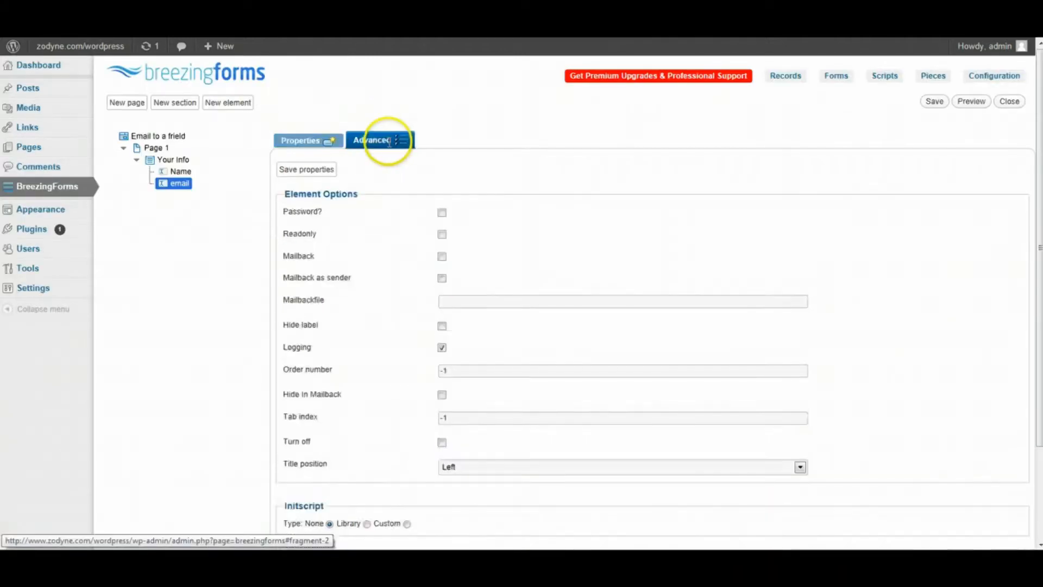
{"action": "left_click", "coordinate": [304, 140]}
{"action": "left_click", "coordinate": [175, 161]}
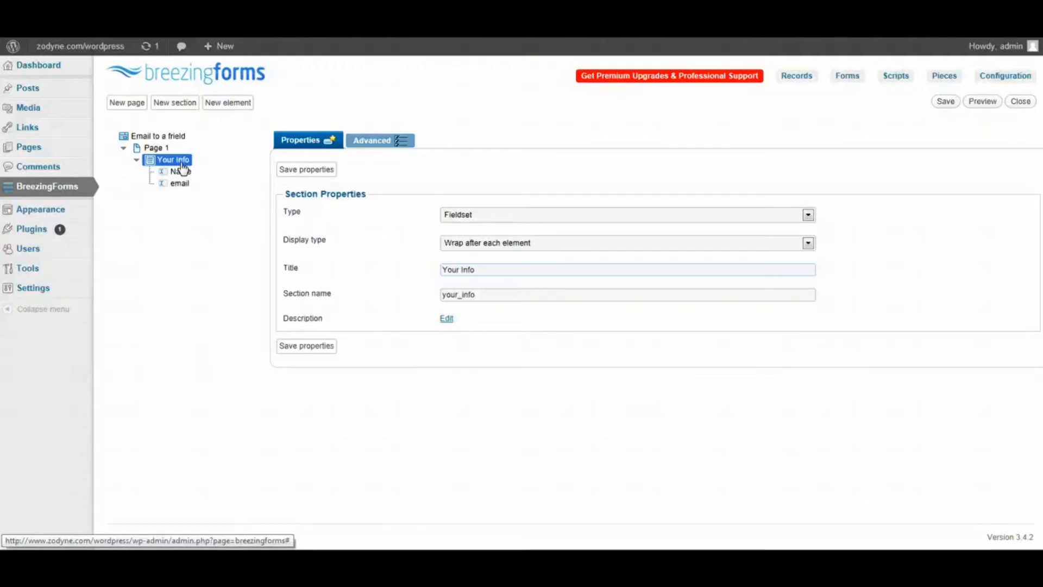
- Copy the Your Info section and paste the duplicate into Page 1
{"action": "right_click", "coordinate": [182, 166]}
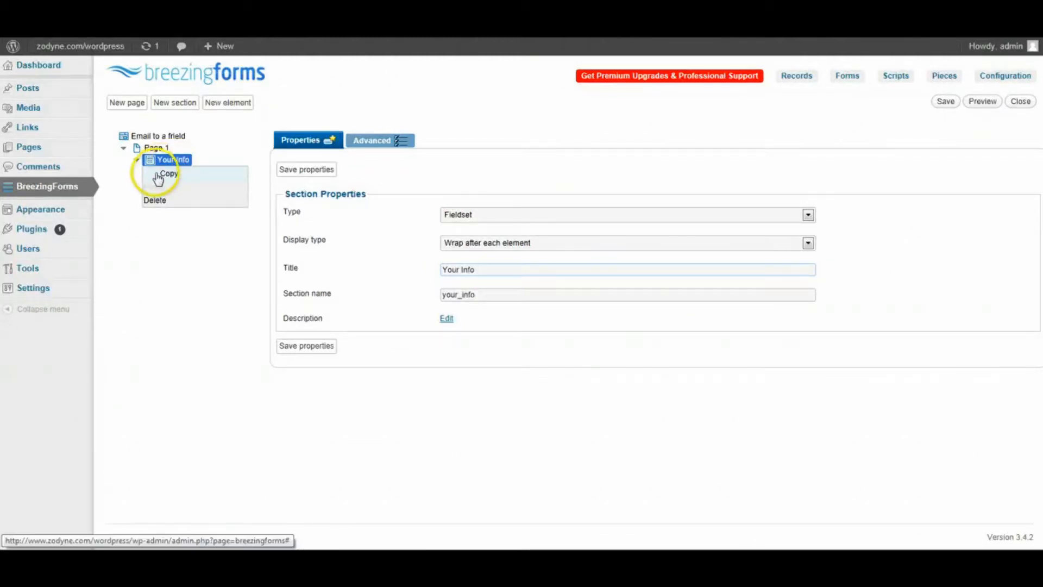
{"action": "left_click", "coordinate": [162, 179]}
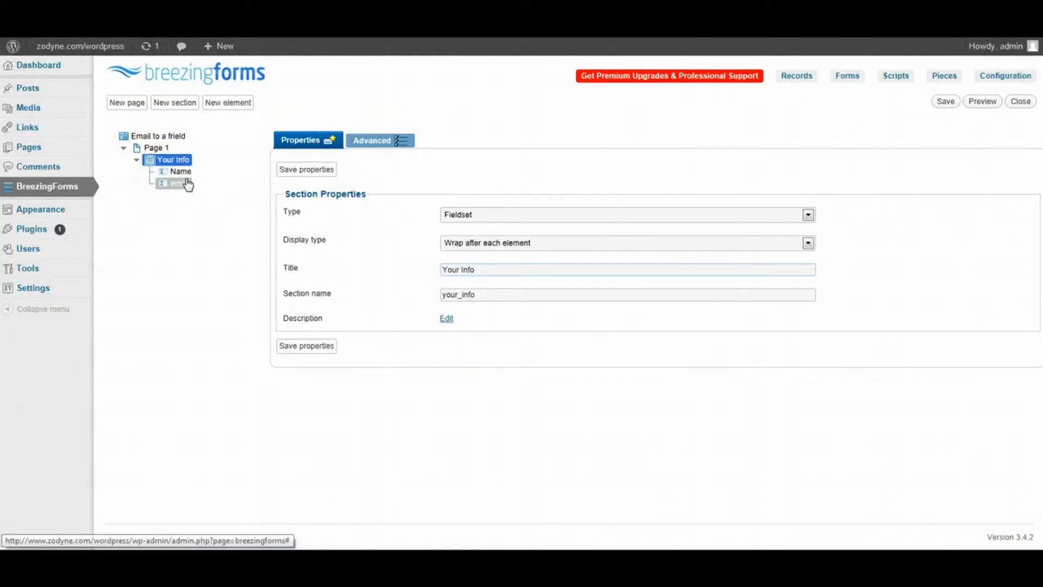
{"action": "left_click_drag", "start_coordinate": [187, 185], "coordinate": [161, 158]}
{"action": "left_click", "coordinate": [157, 178]}
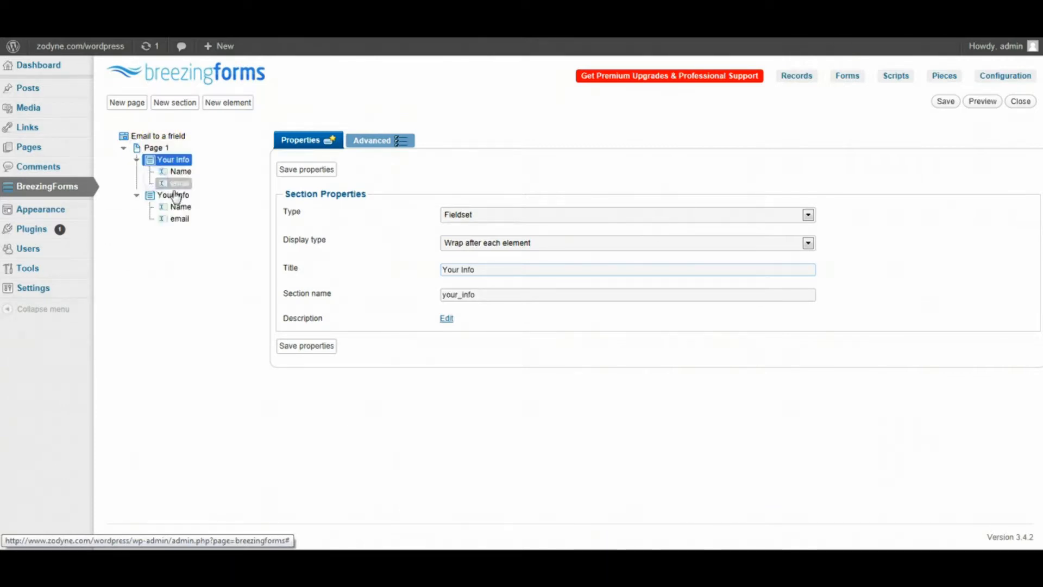
{"action": "left_click_drag", "start_coordinate": [175, 196], "coordinate": [174, 175]}
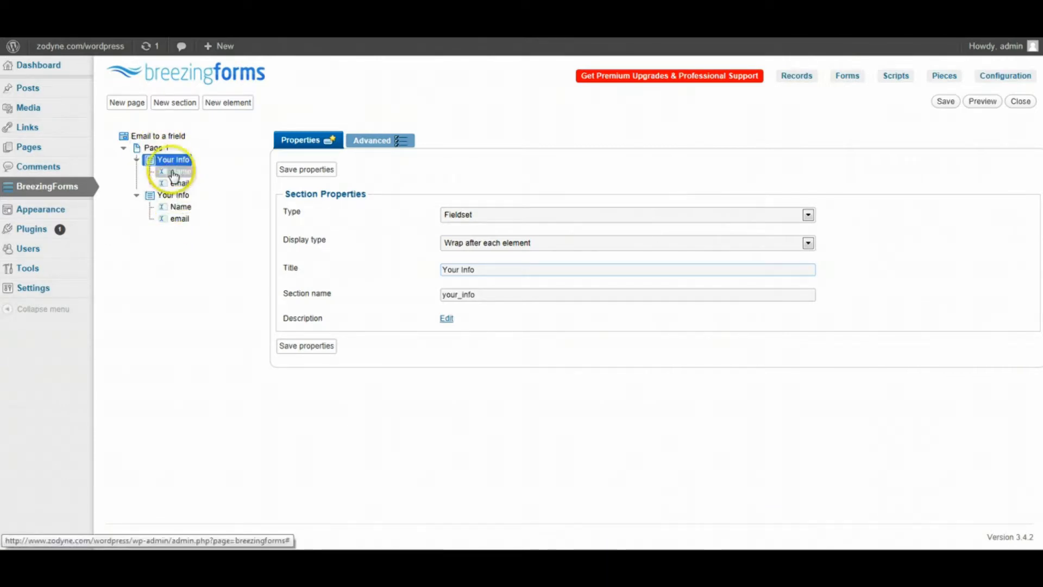
- Retitle the copied section 'their Info' with section name their_email, and save it
{"action": "left_click", "coordinate": [177, 197]}
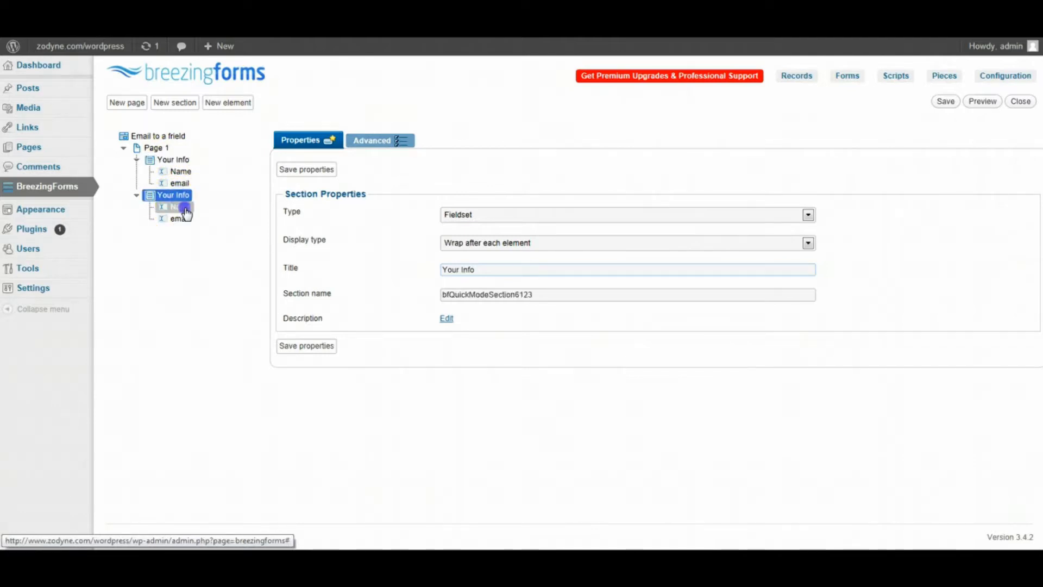
{"action": "left_click", "coordinate": [185, 209]}
{"action": "left_click", "coordinate": [185, 219]}
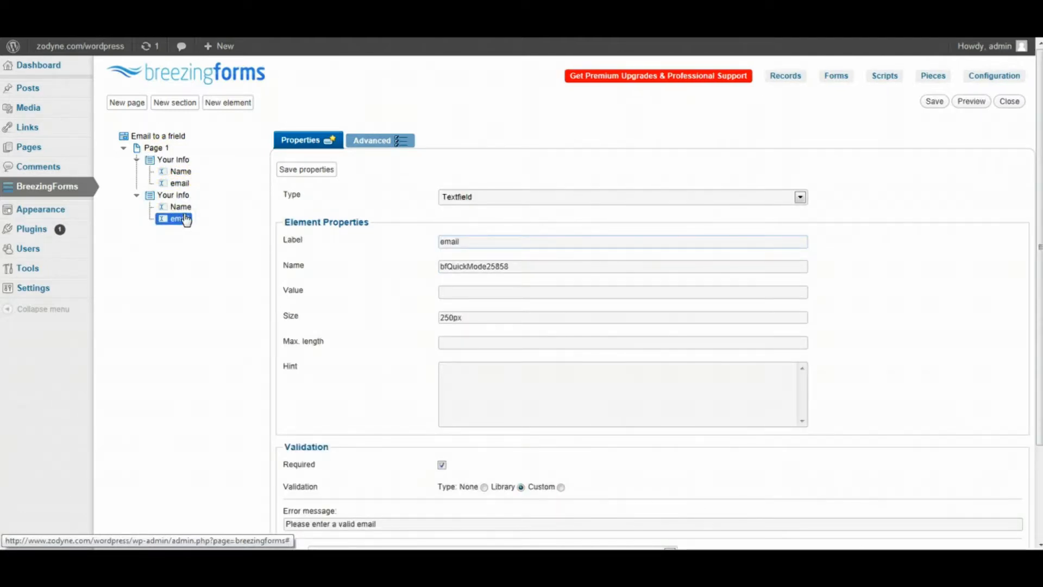
{"action": "left_click", "coordinate": [173, 197]}
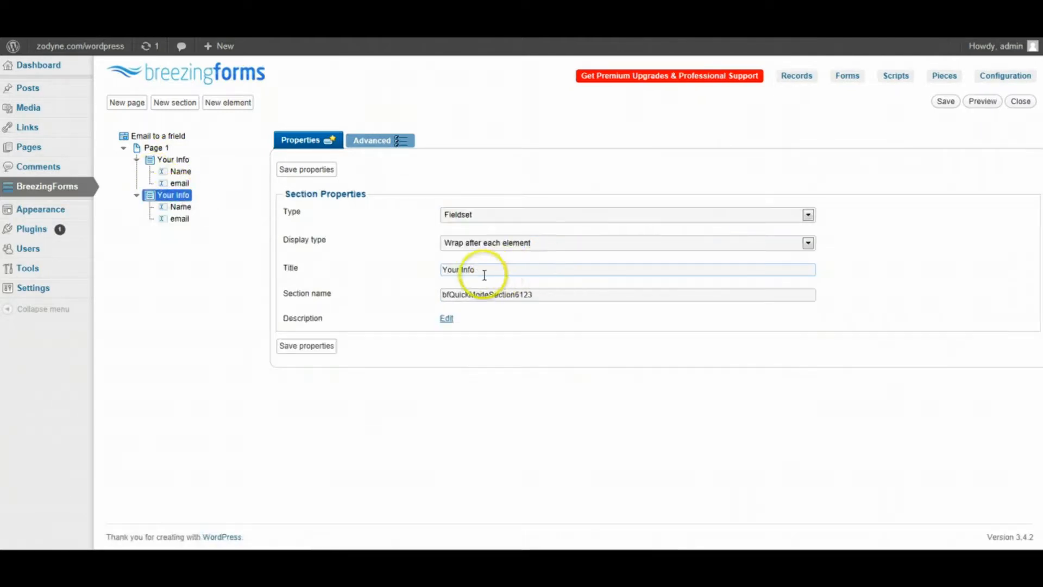
{"action": "left_click_drag", "start_coordinate": [459, 270], "coordinate": [356, 270]}
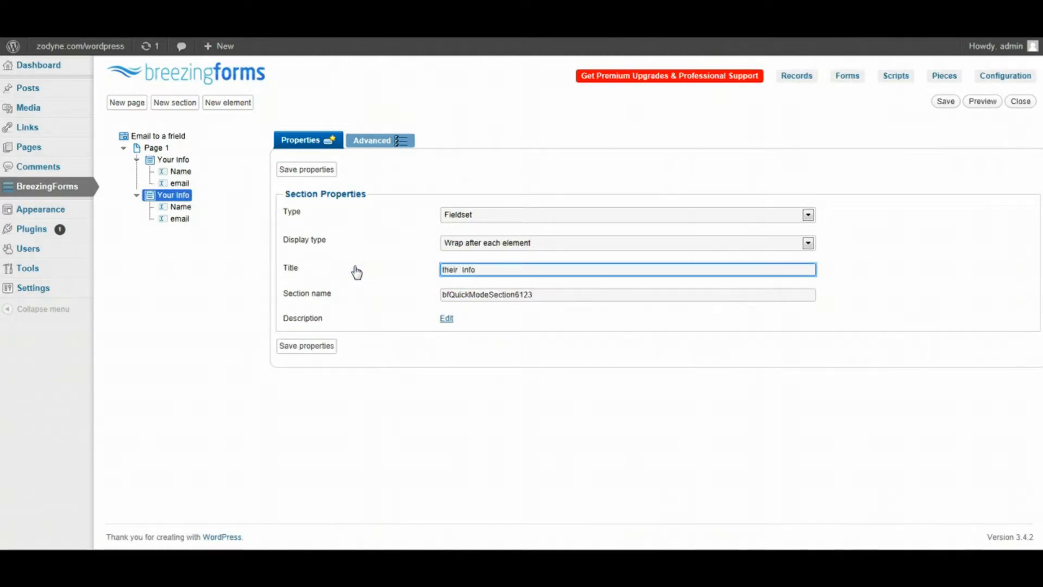
{"action": "left_click", "coordinate": [351, 260]}
{"action": "left_click", "coordinate": [459, 269]}
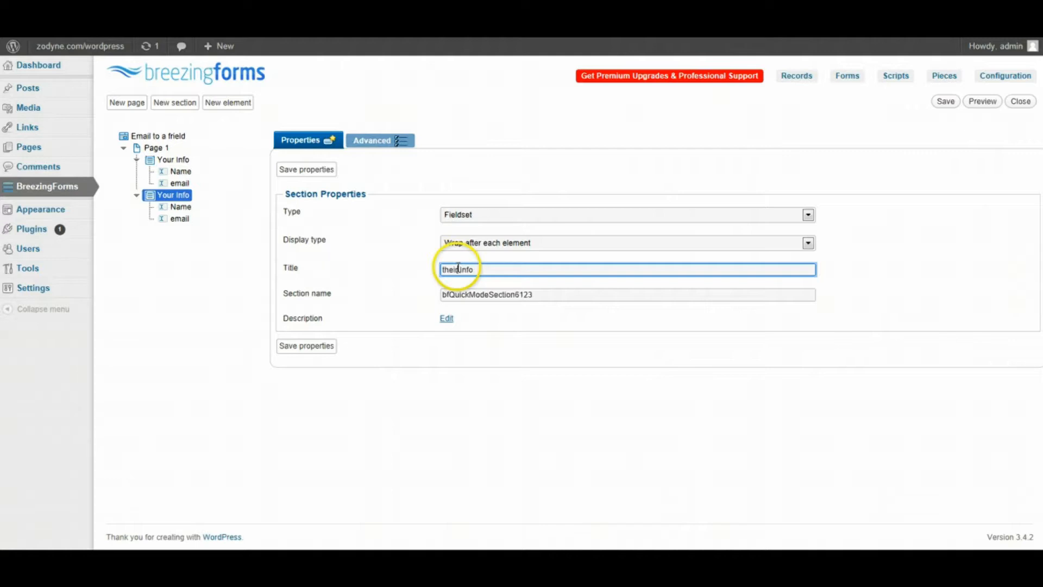
{"action": "key", "text": "Tab"}
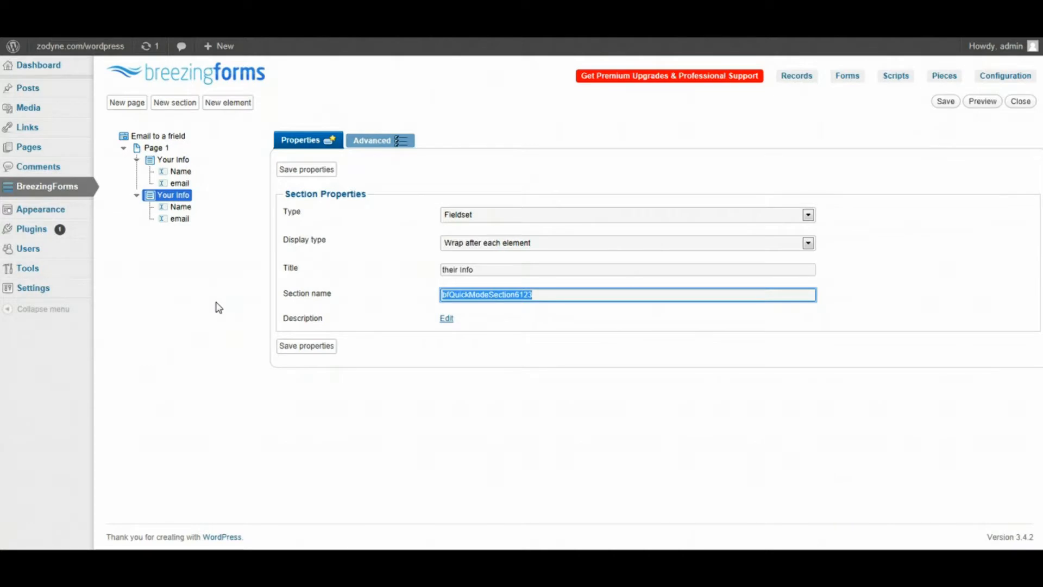
{"action": "type", "text": "their"}
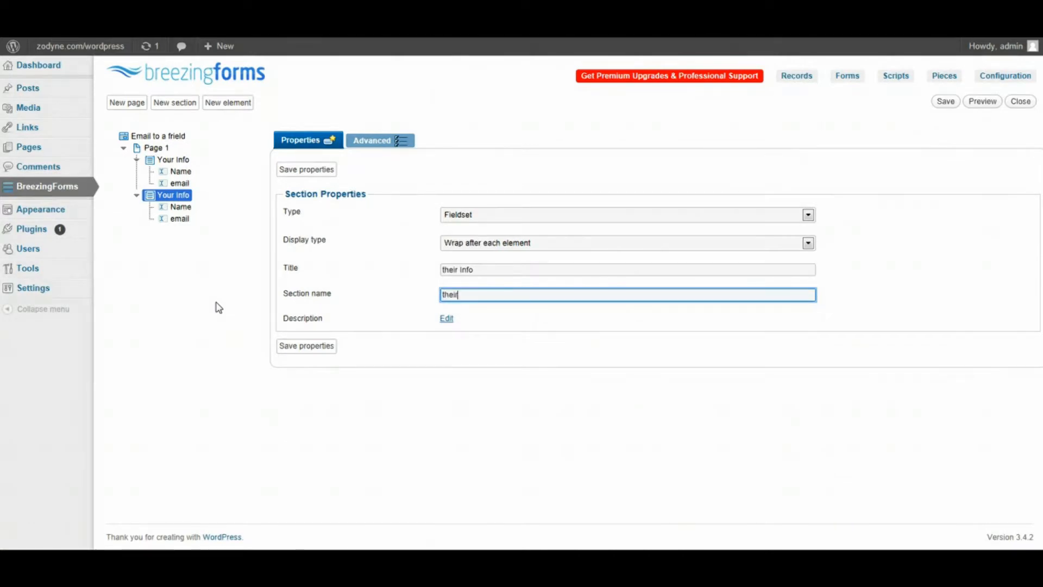
{"action": "type", "text": "_email"}
{"action": "left_click", "coordinate": [307, 169]}
{"action": "left_click", "coordinate": [180, 207]}
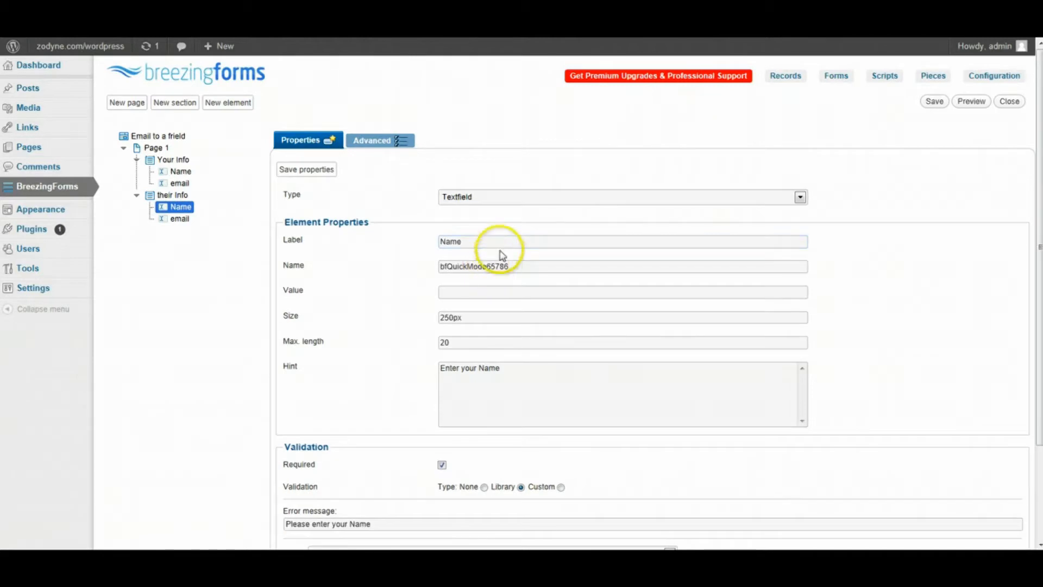
- Give the their Info Name field the internal name their_name and save it
{"action": "left_click_drag", "start_coordinate": [531, 263], "coordinate": [447, 266]}
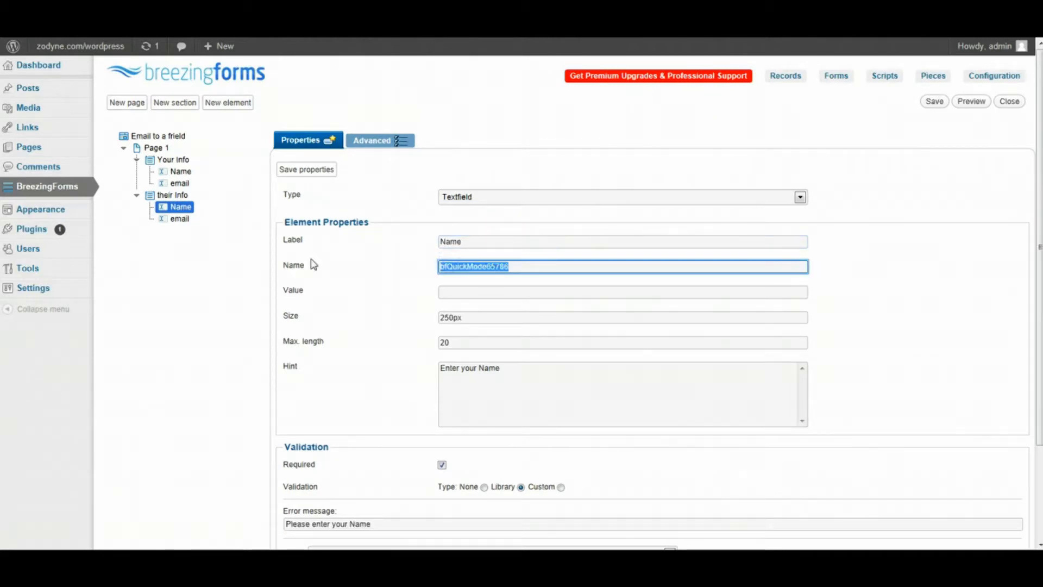
{"action": "type", "text": "ther"}
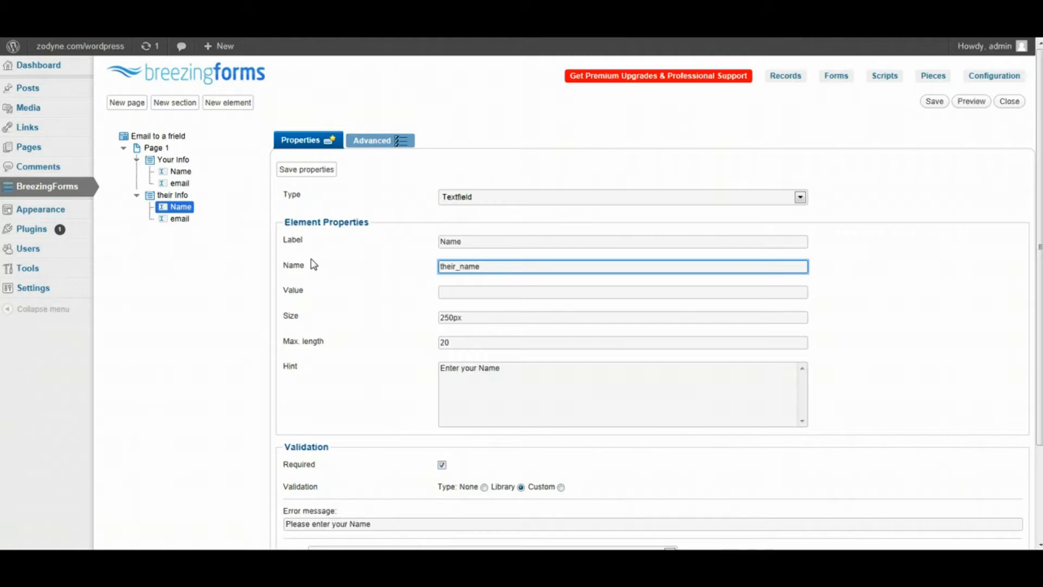
{"action": "left_click", "coordinate": [306, 169]}
- Give the their Info email field the internal name their_email and save it
{"action": "left_click", "coordinate": [179, 218]}
{"action": "left_click", "coordinate": [466, 262]}
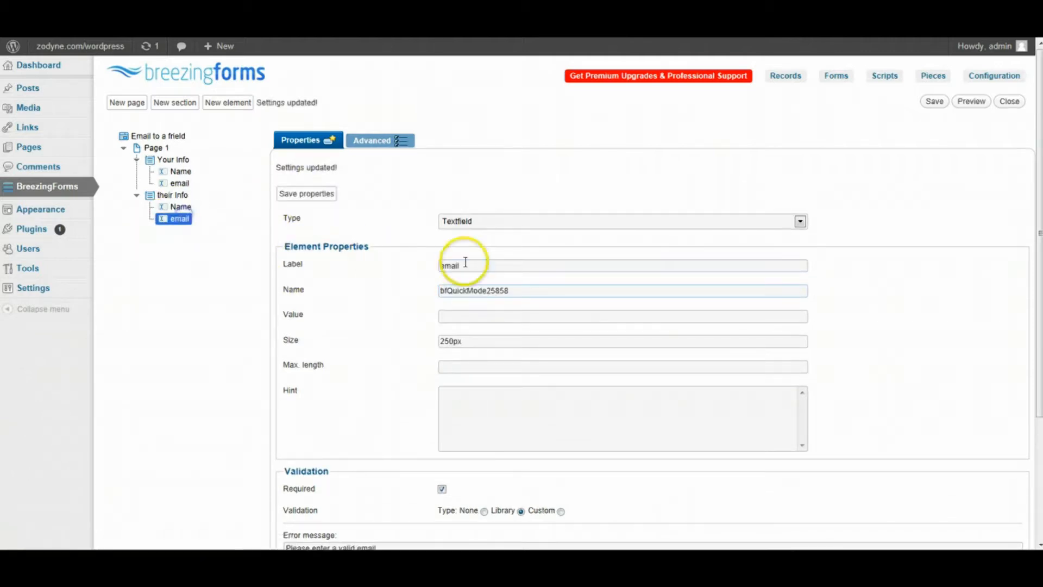
{"action": "left_click_drag", "start_coordinate": [524, 289], "coordinate": [221, 279]}
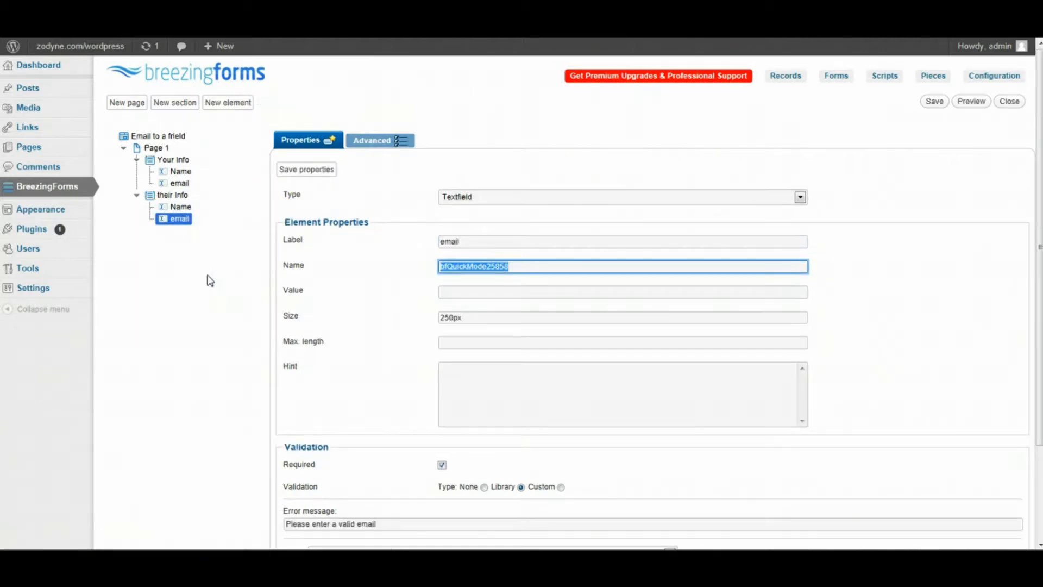
{"action": "type", "text": "the"}
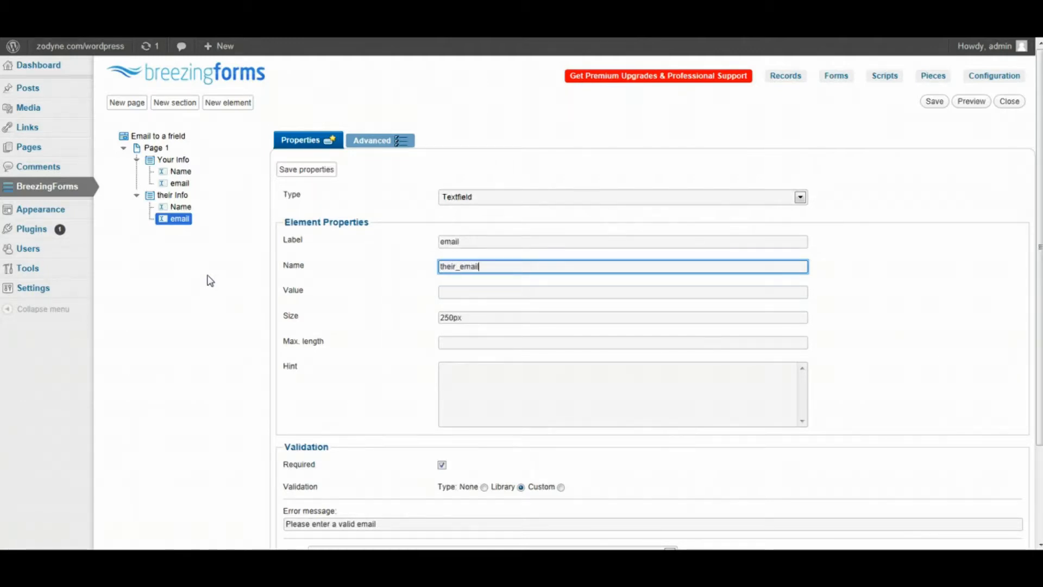
{"action": "type", "text": "ir_email"}
{"action": "left_click", "coordinate": [306, 169]}
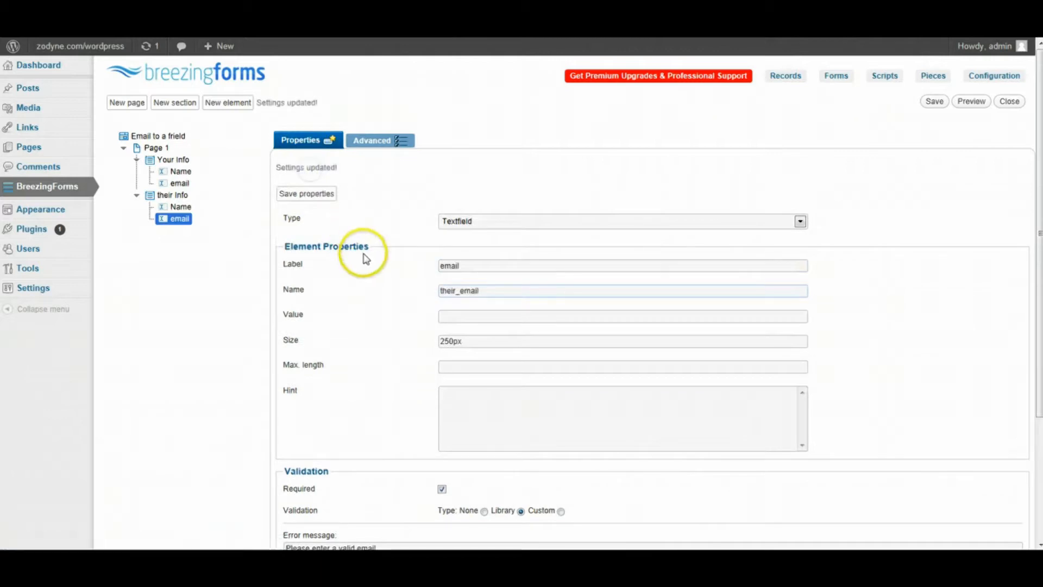
{"action": "scroll", "coordinate": [365, 259], "scroll_direction": "down", "scroll_amount": 3}
{"action": "scroll", "coordinate": [365, 259], "scroll_direction": "up", "scroll_amount": 3}
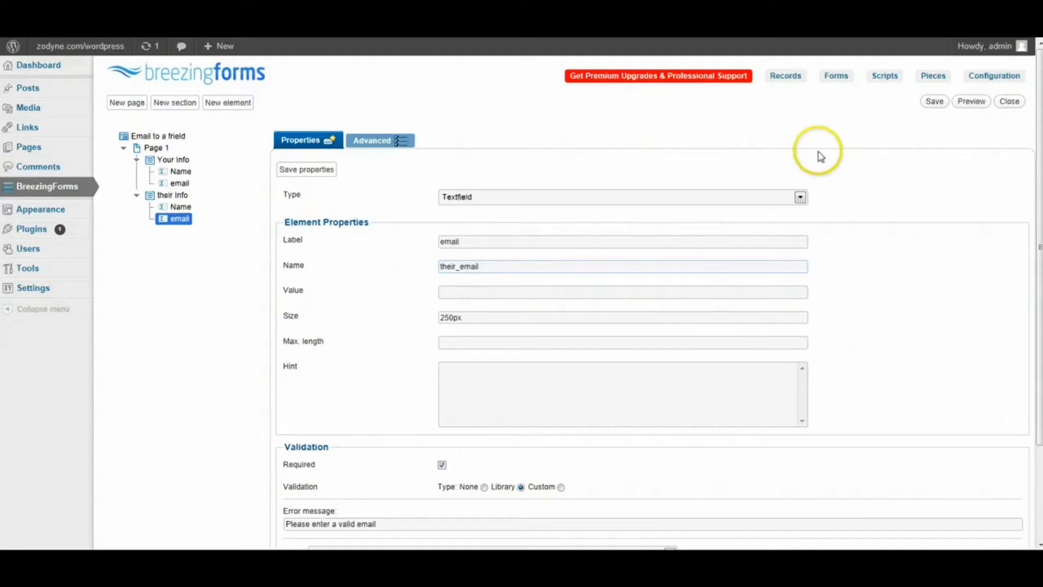
- Save the form and preview it down to the submit button, checking Your Info and their Info, then close the preview
{"action": "left_click", "coordinate": [931, 104]}
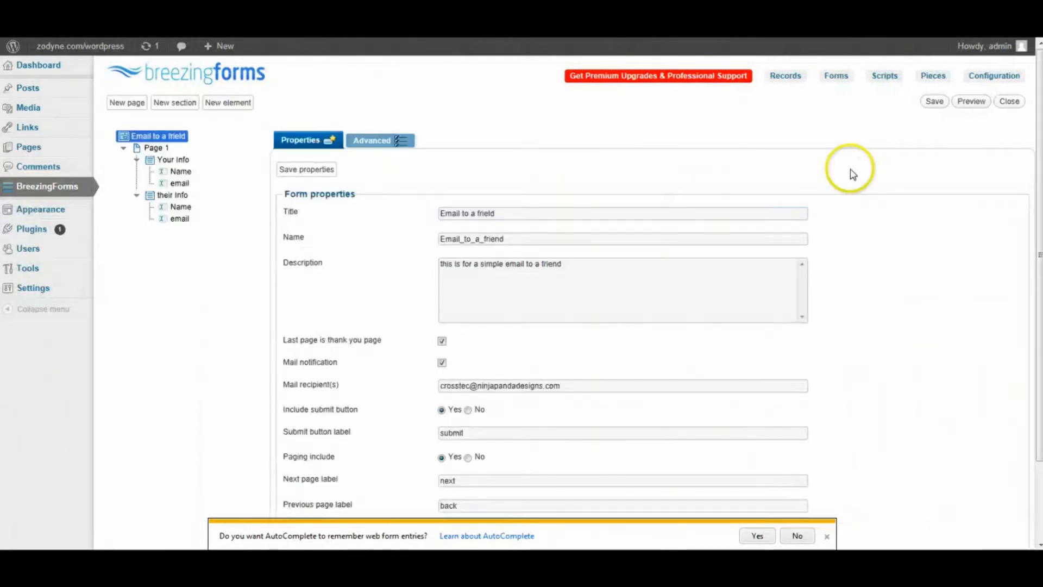
{"action": "left_click", "coordinate": [975, 102]}
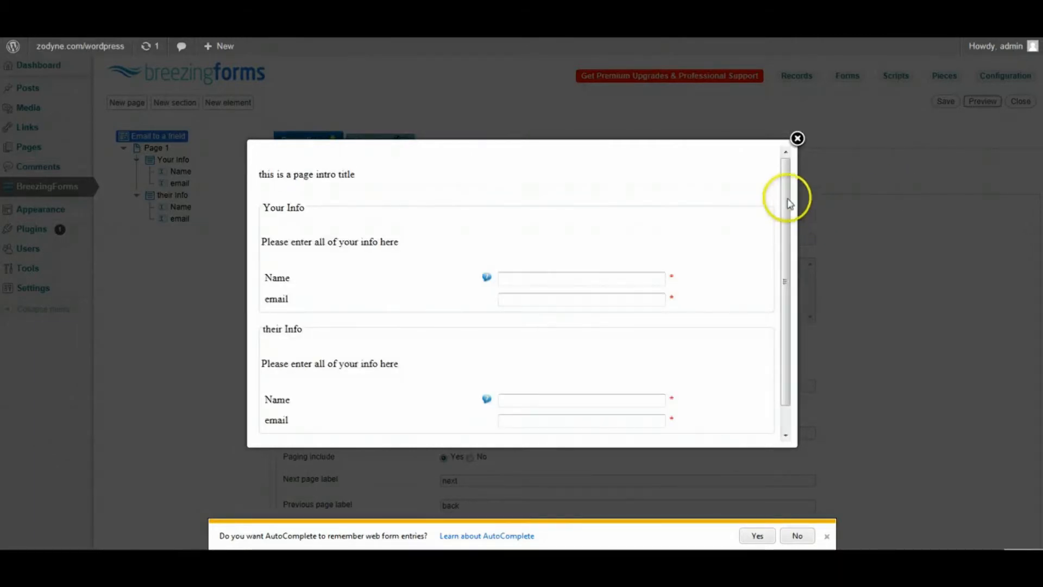
{"action": "left_click_drag", "start_coordinate": [787, 198], "coordinate": [787, 218]}
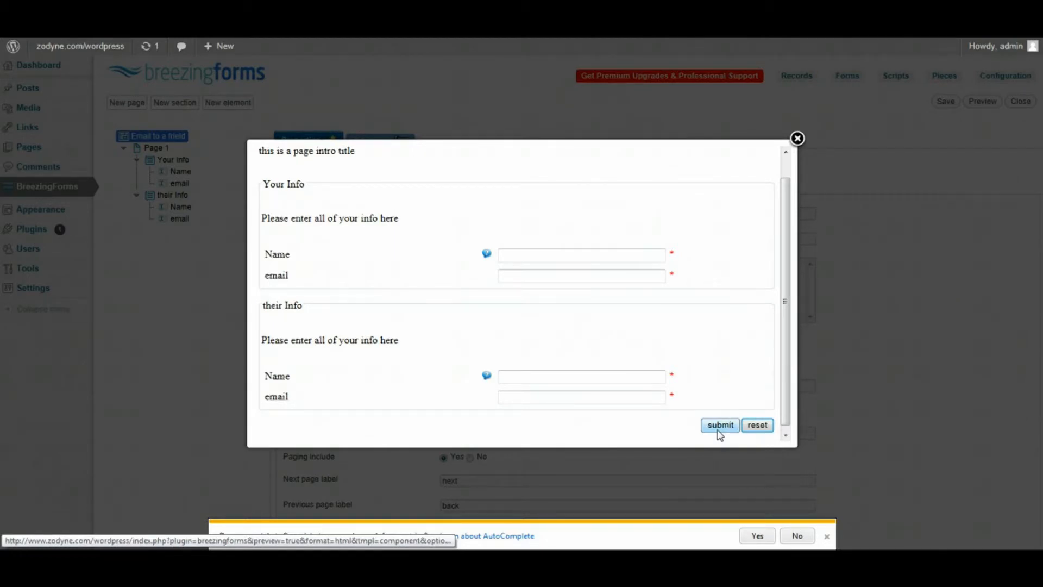
{"action": "left_click", "coordinate": [797, 139]}
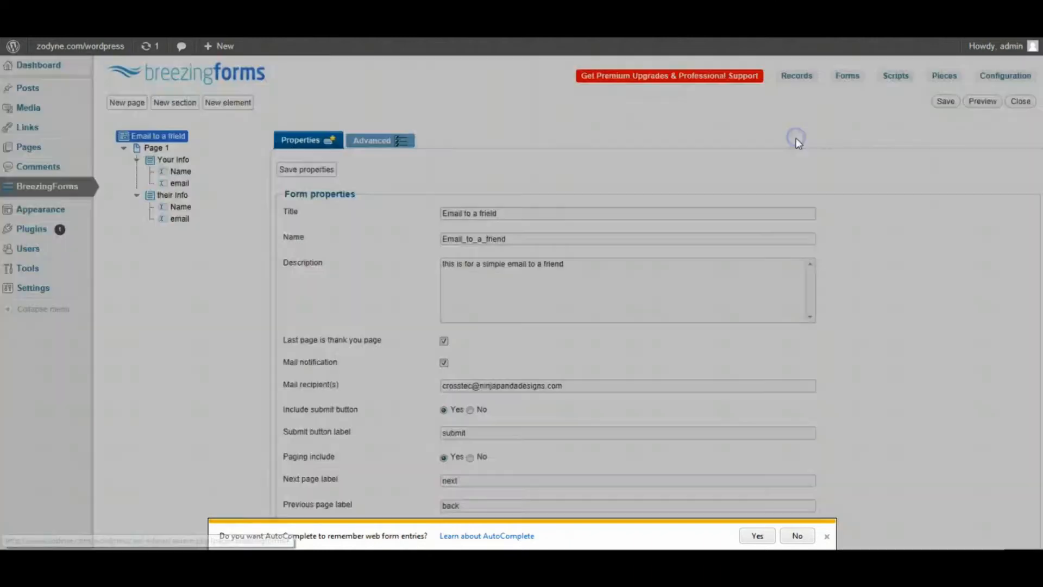
- Create Page 2 under the form root instead of Page 1, and save its properties
{"action": "left_click", "coordinate": [479, 218]}
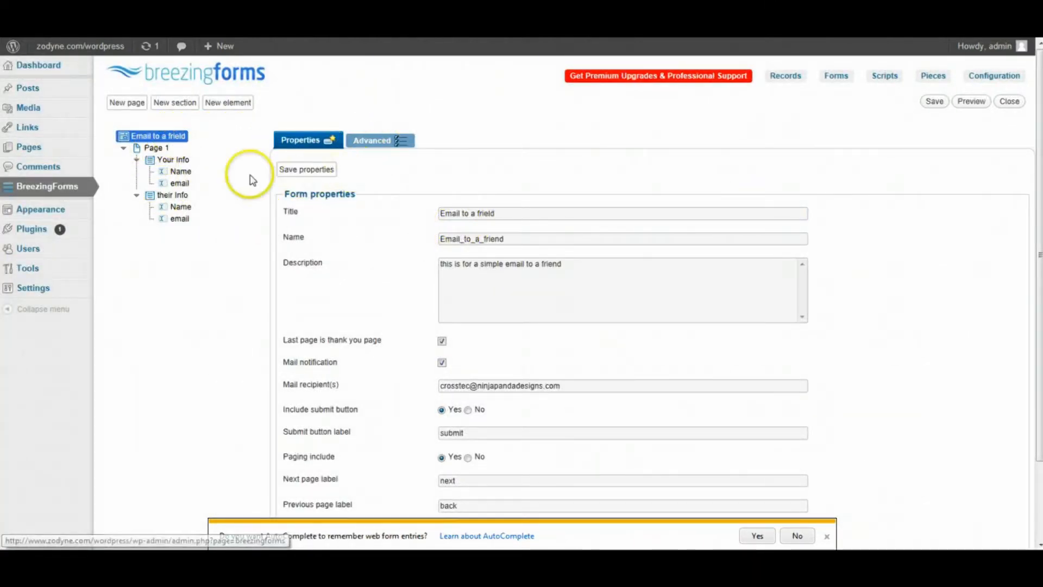
{"action": "left_click", "coordinate": [162, 150]}
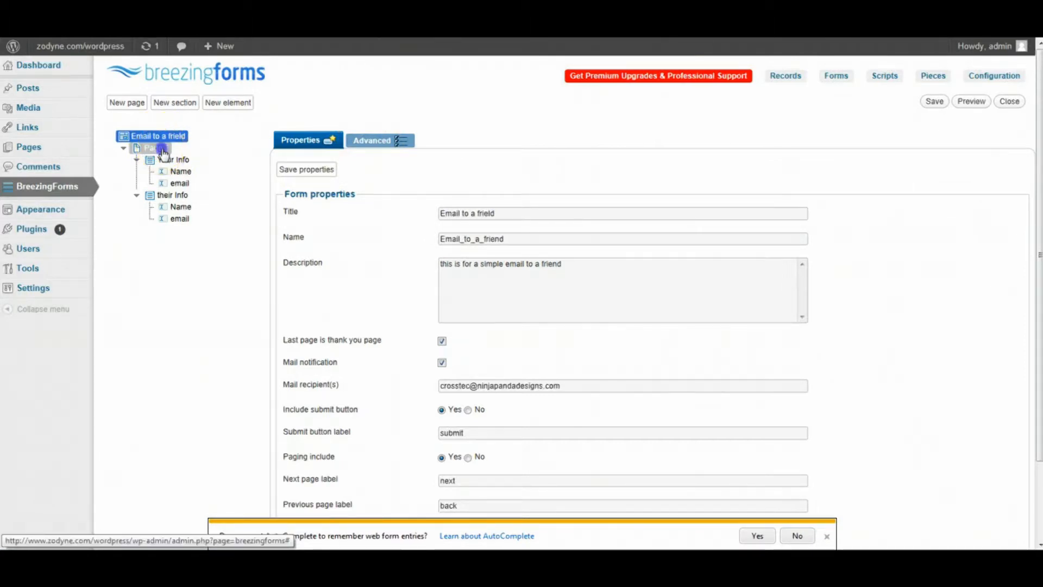
{"action": "left_click", "coordinate": [138, 103]}
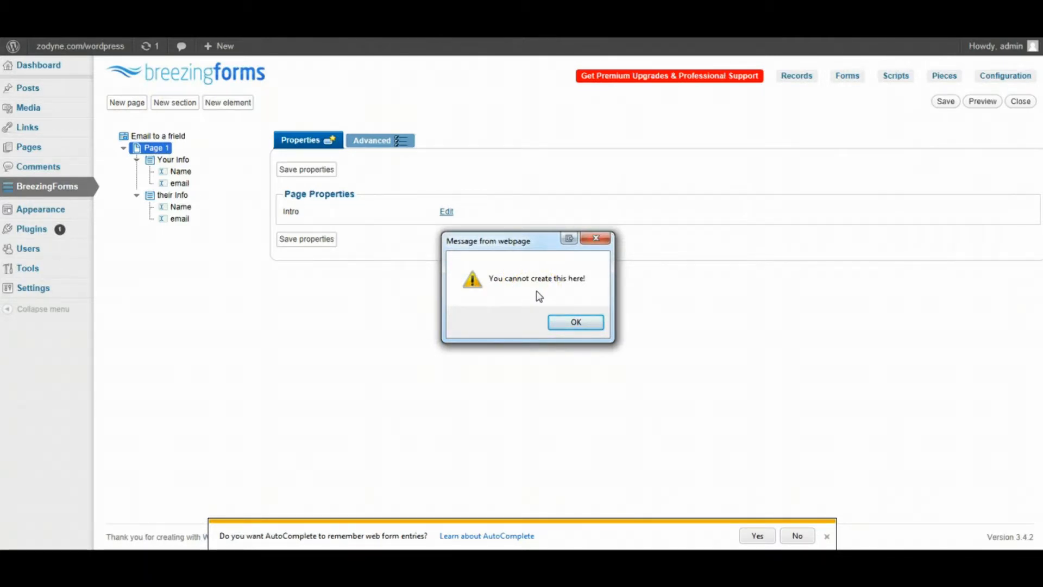
{"action": "left_click", "coordinate": [577, 323]}
{"action": "left_click", "coordinate": [168, 137]}
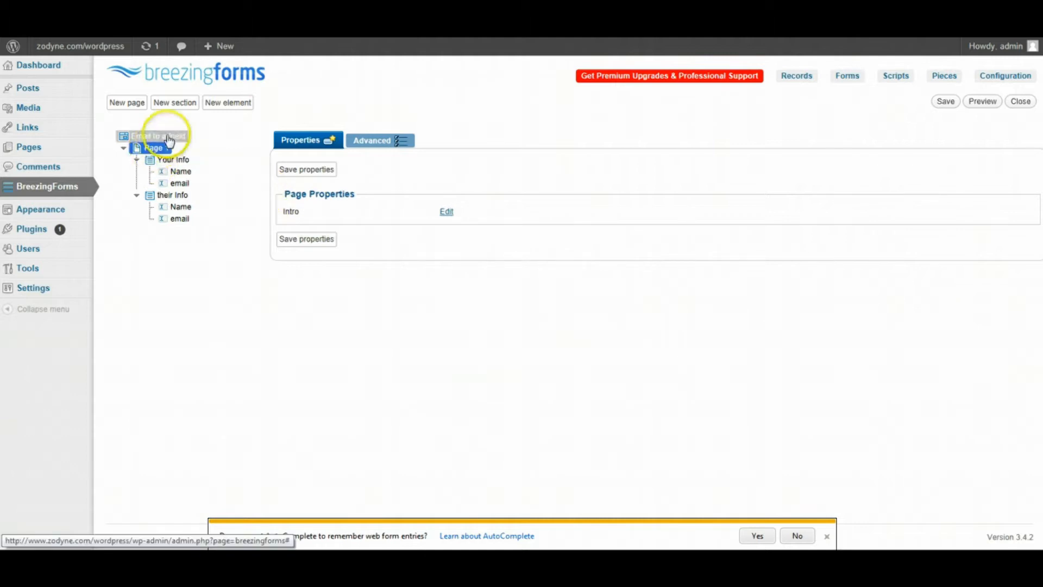
{"action": "left_click", "coordinate": [127, 102]}
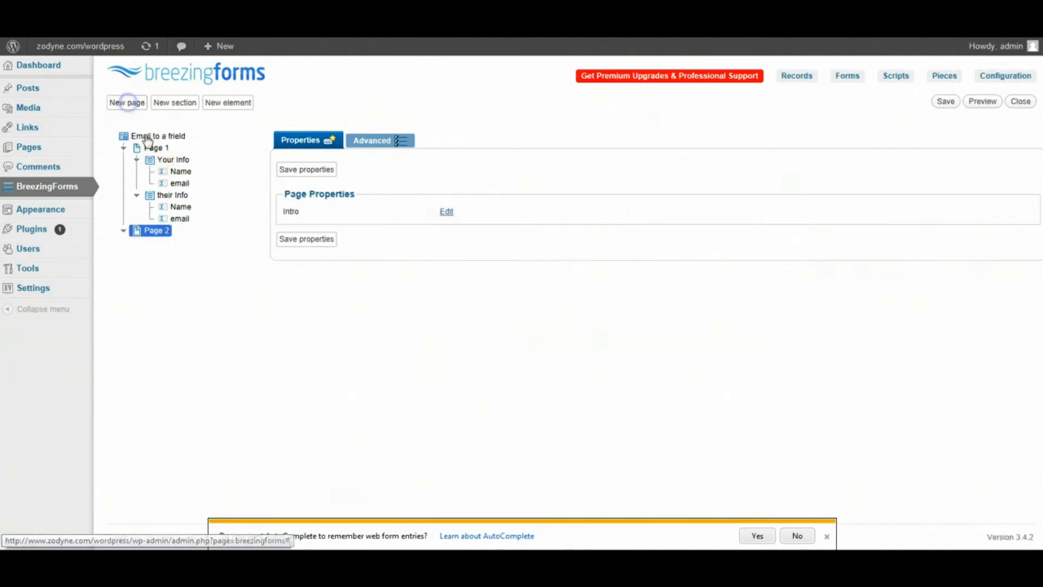
{"action": "left_click", "coordinate": [323, 171]}
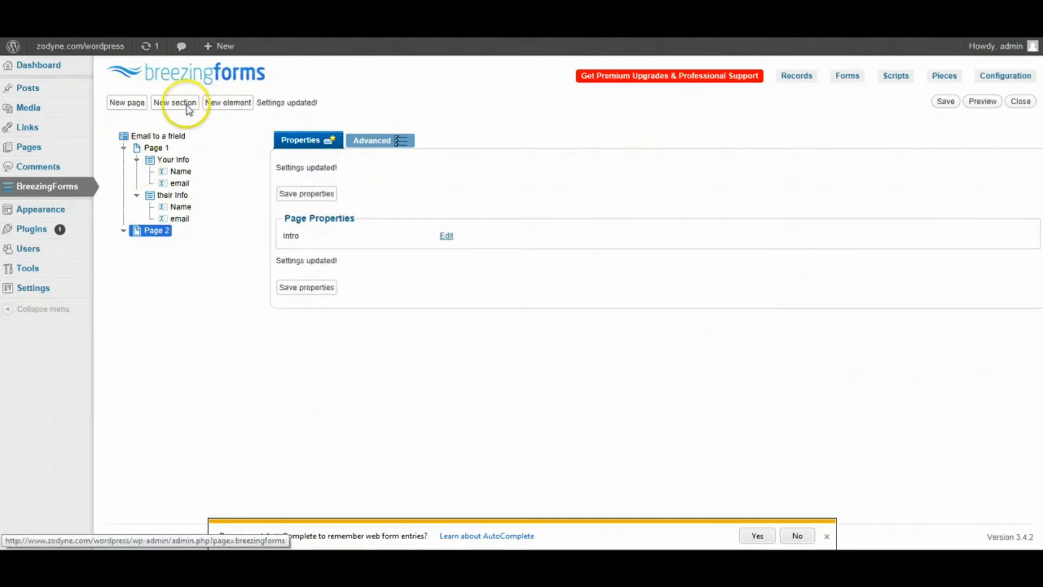
{"action": "left_click", "coordinate": [183, 104]}
- Title the Page 2 section 'what do you want to say' with internal name say_something and save it
{"action": "left_click", "coordinate": [238, 103]}
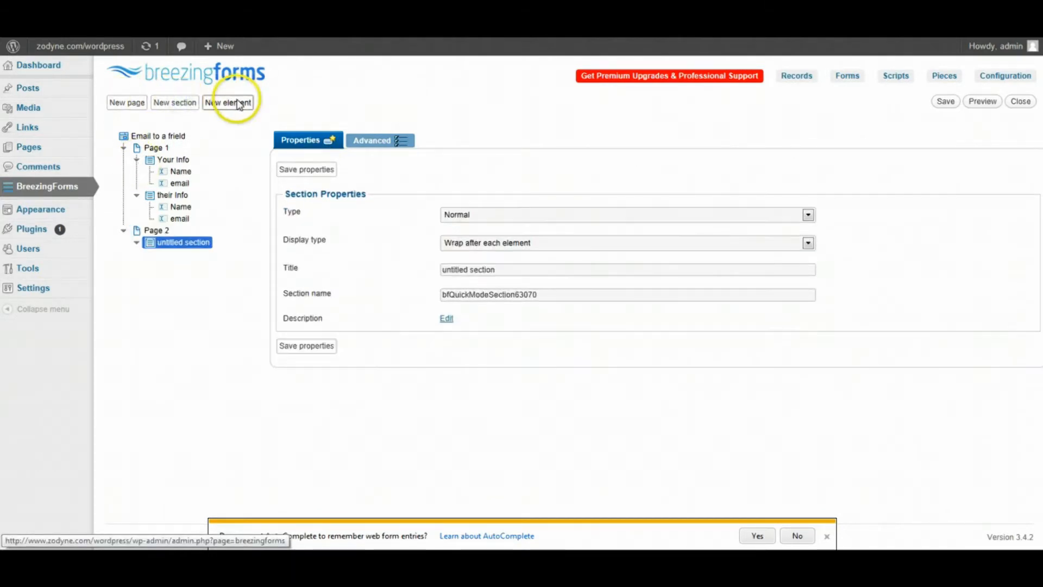
{"action": "left_click", "coordinate": [195, 243]}
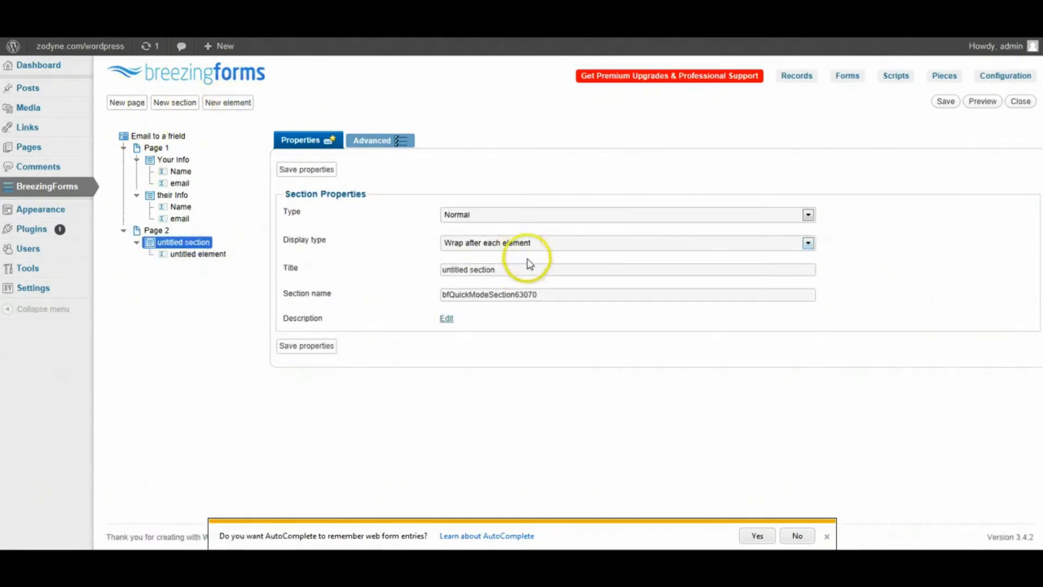
{"action": "left_click_drag", "start_coordinate": [548, 269], "coordinate": [279, 275]}
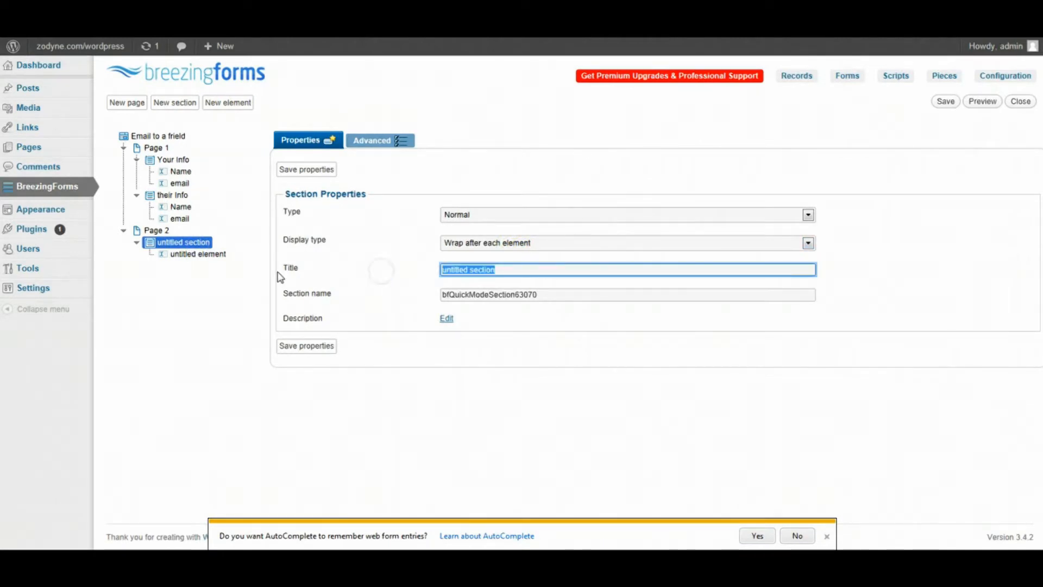
{"action": "type", "text": "what do you"}
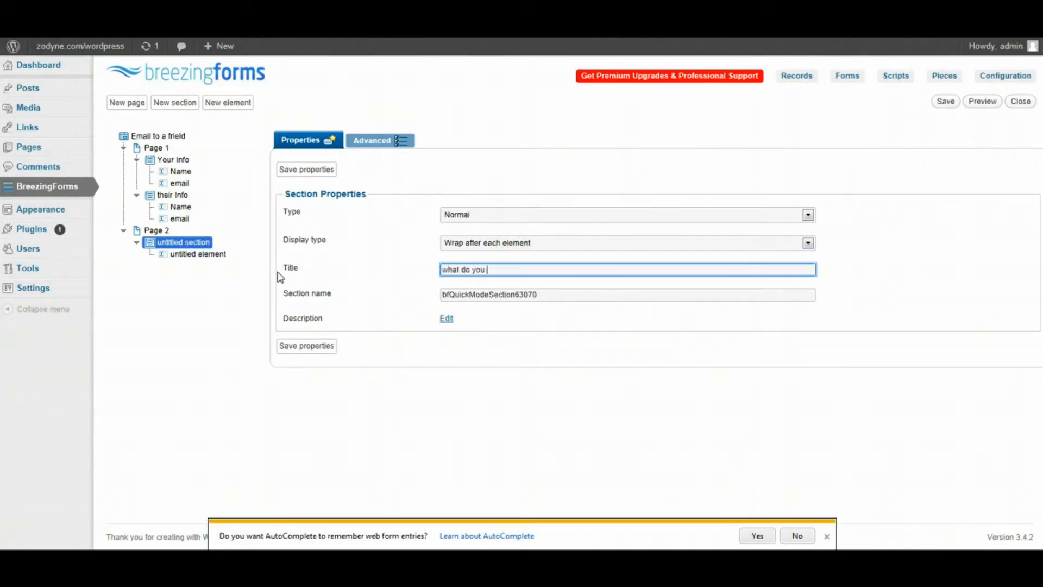
{"action": "type", "text": " want to say"}
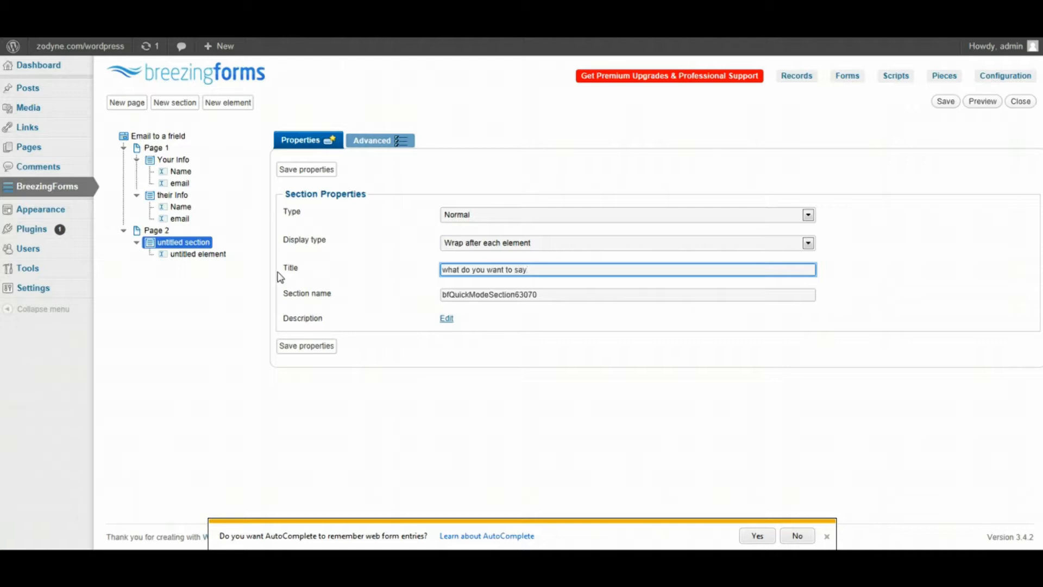
{"action": "left_click_drag", "start_coordinate": [565, 296], "coordinate": [306, 303]}
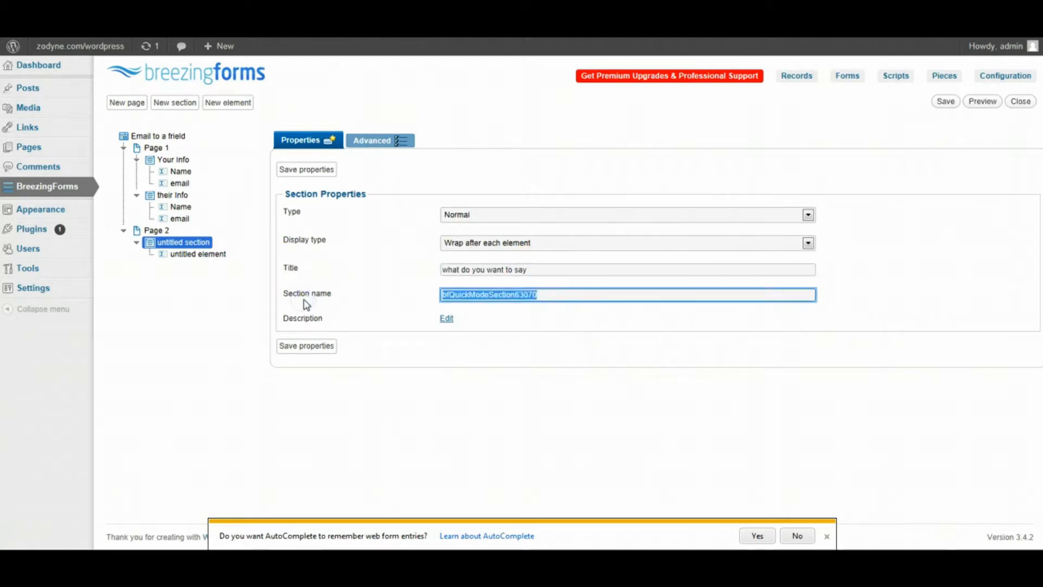
{"action": "type", "text": "say_"}
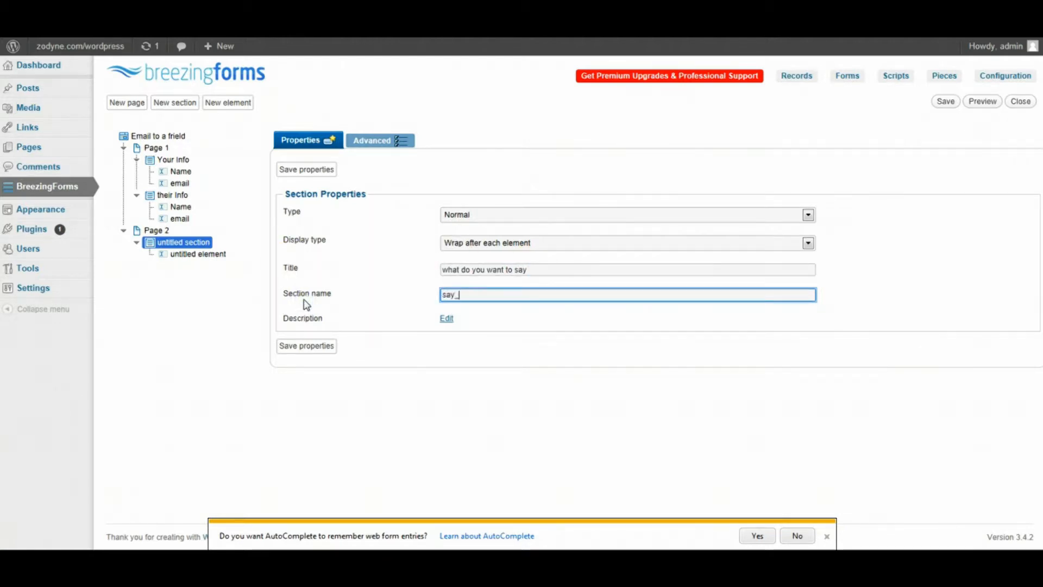
{"action": "type", "text": "something"}
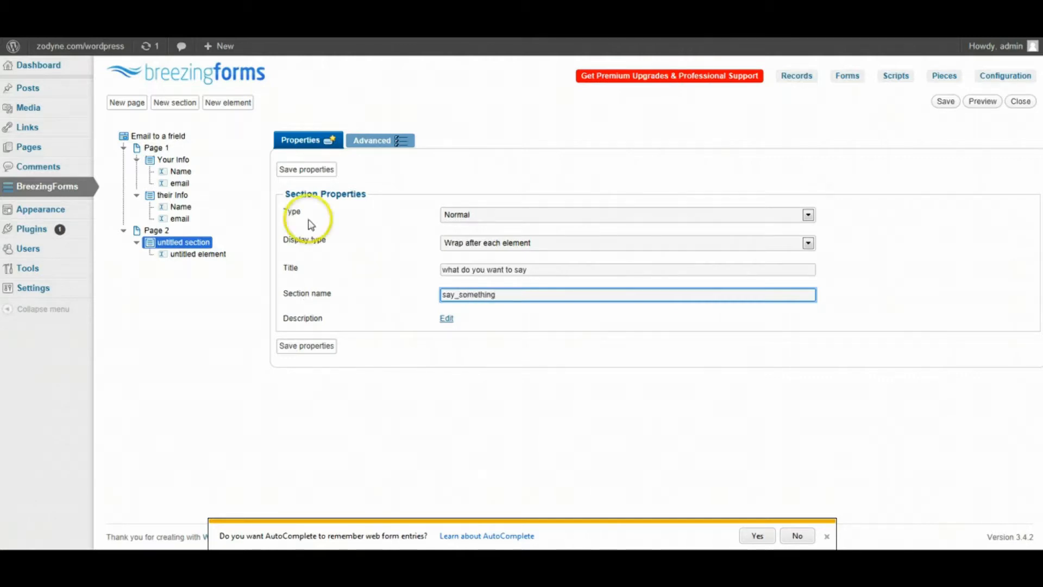
{"action": "left_click", "coordinate": [307, 169]}
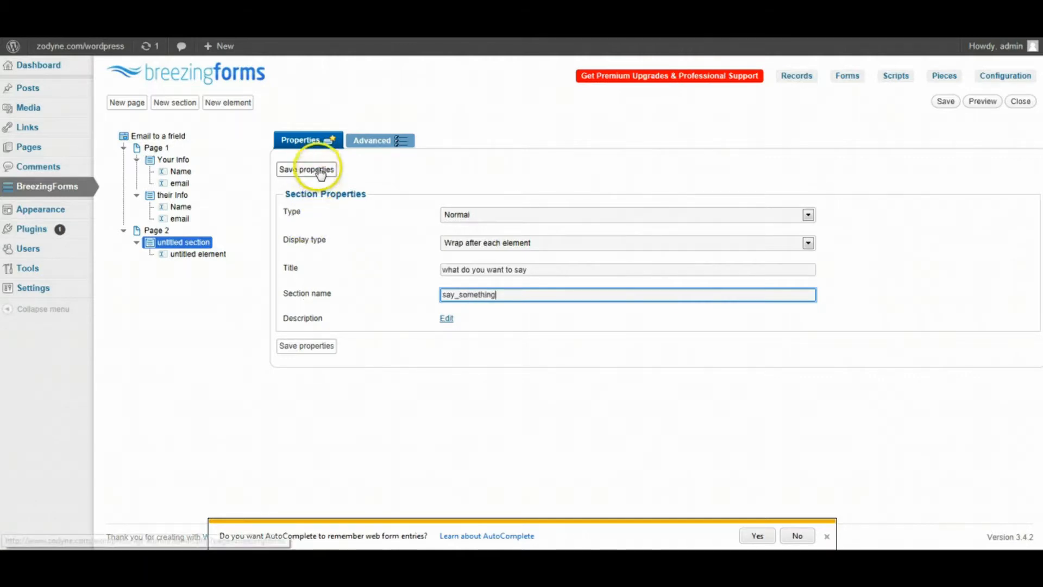
{"action": "left_click", "coordinate": [198, 255]}
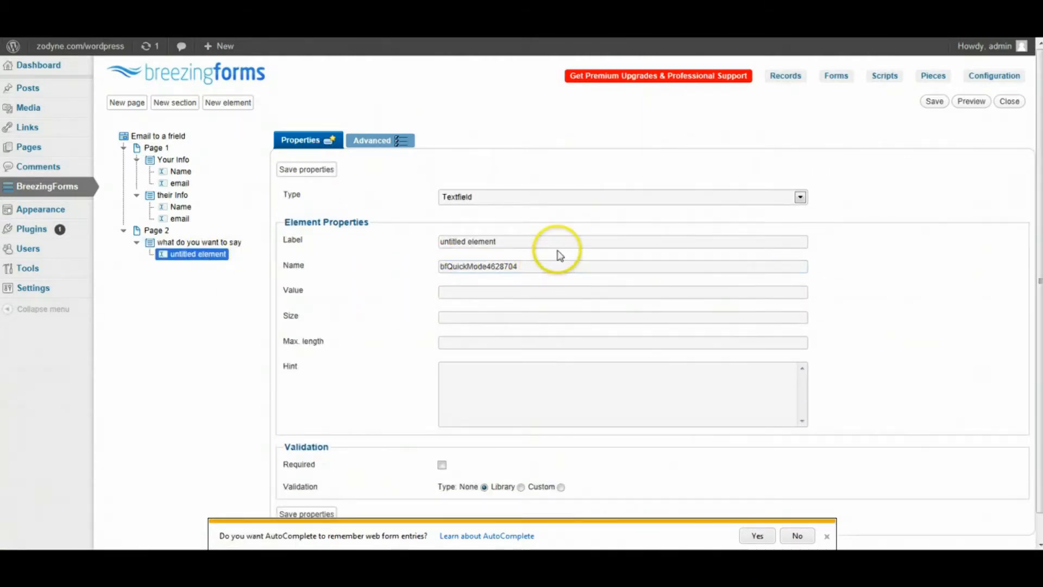
- Turn the element into a Textarea labelled 'Your Comments' with the field name Comments
{"action": "left_click_drag", "start_coordinate": [560, 243], "coordinate": [458, 242]}
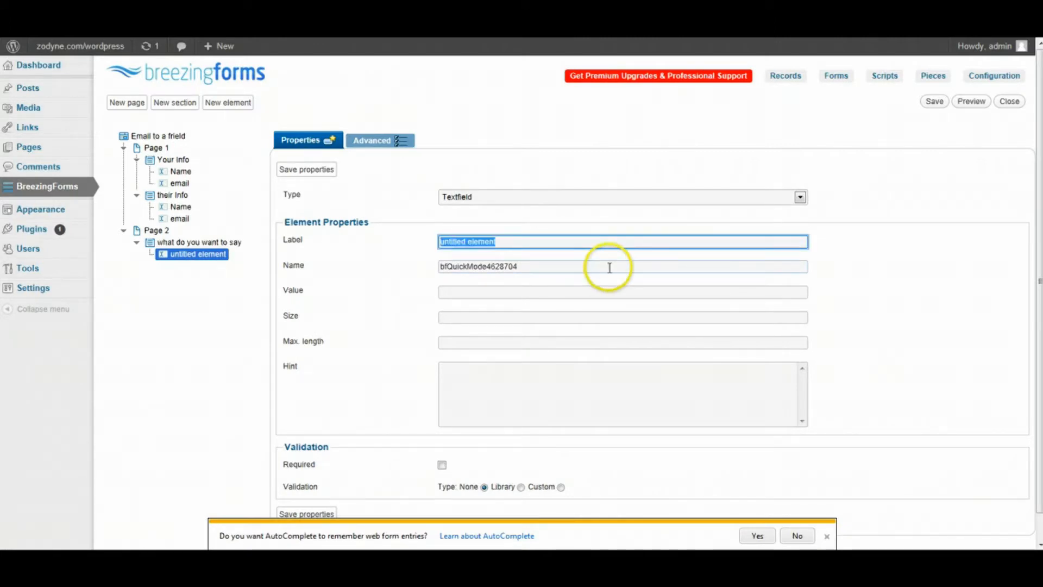
{"action": "left_click", "coordinate": [607, 197]}
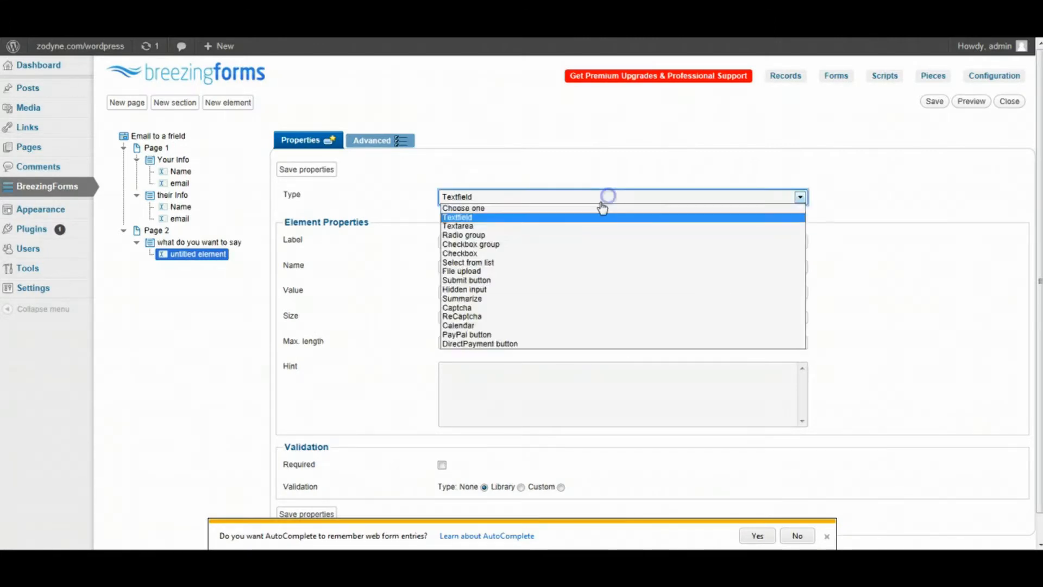
{"action": "left_click", "coordinate": [497, 231]}
{"action": "left_click_drag", "start_coordinate": [514, 241], "coordinate": [338, 249]}
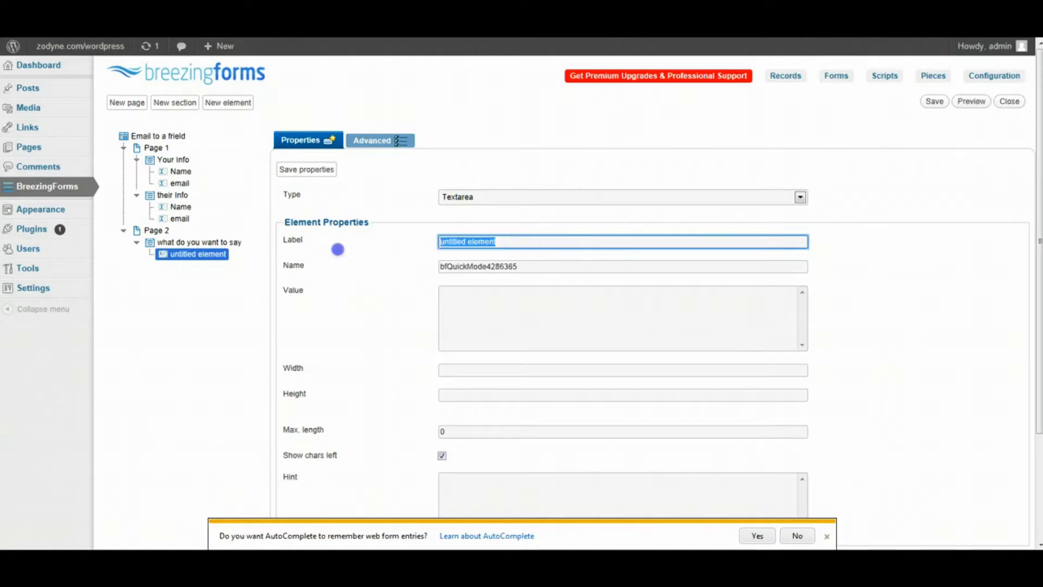
{"action": "type", "text": "Y"}
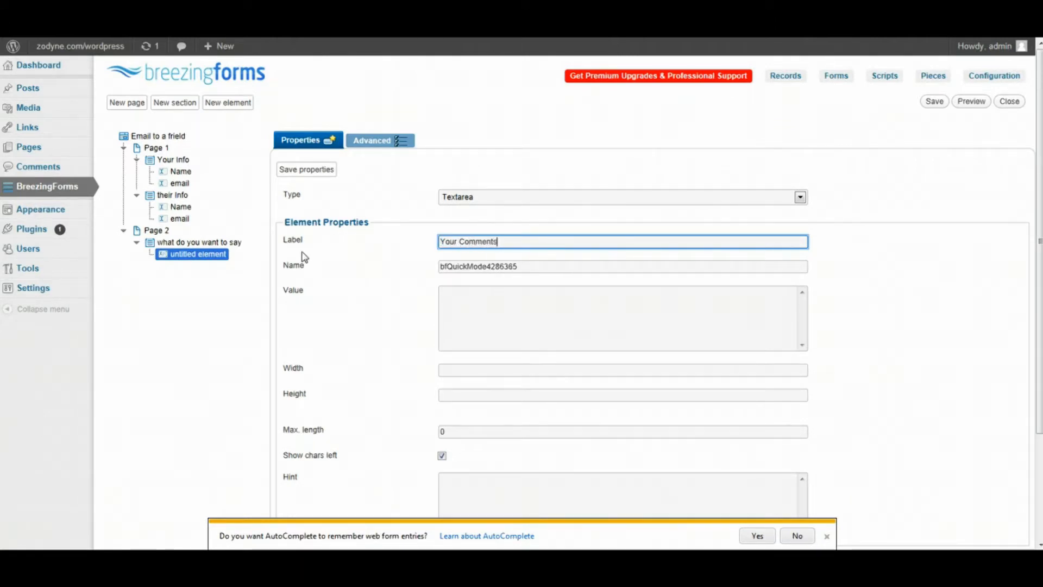
{"action": "type", "text": "our Comments"}
{"action": "left_click_drag", "start_coordinate": [538, 266], "coordinate": [267, 282]}
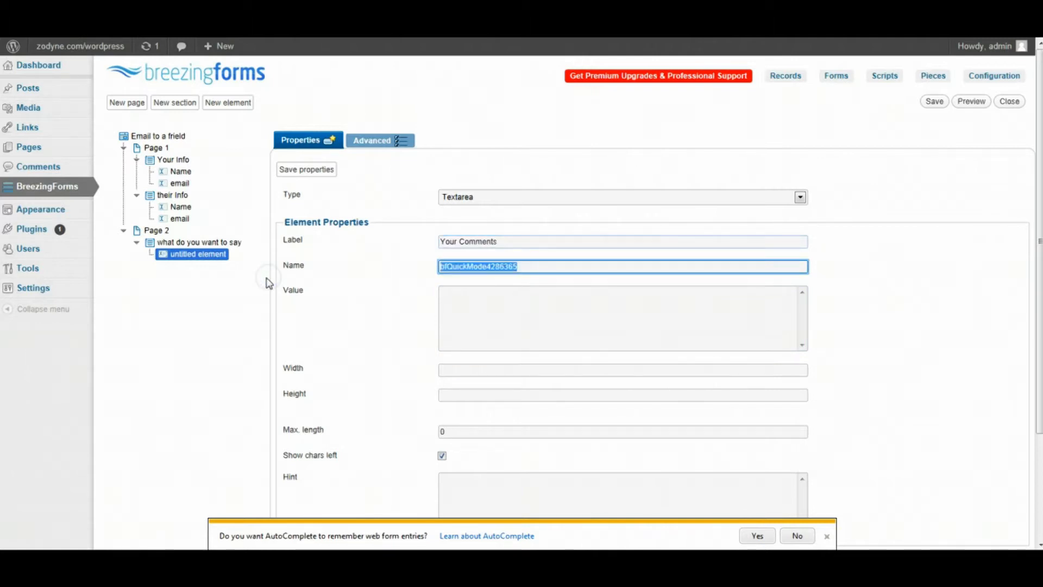
{"action": "type", "text": "Comments"}
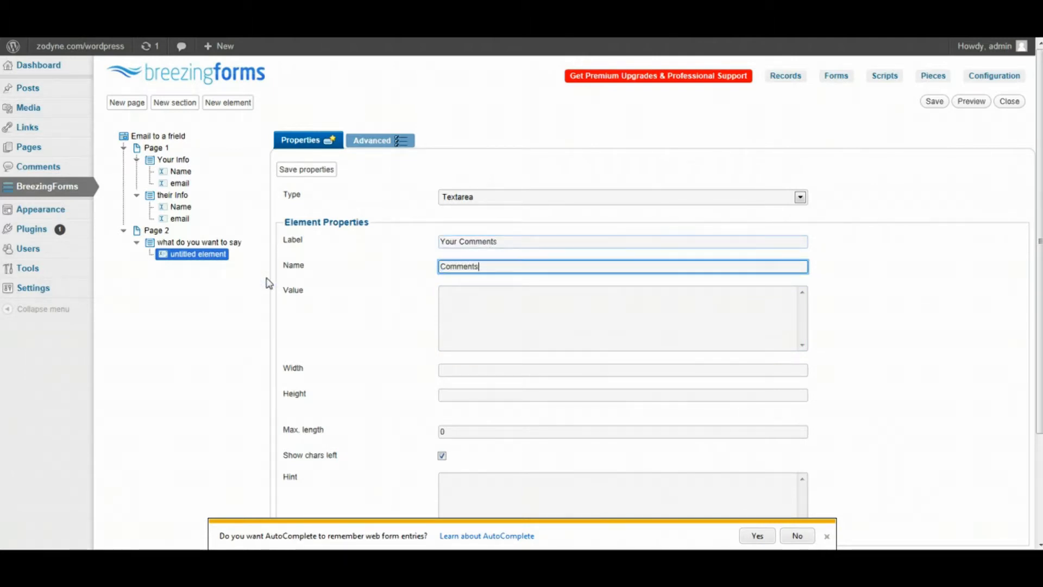
- Make it required with ff_valuenotempty validation and error 'Please enter your Comments', then save
{"action": "scroll", "coordinate": [931, 356], "scroll_direction": "down", "scroll_amount": 5}
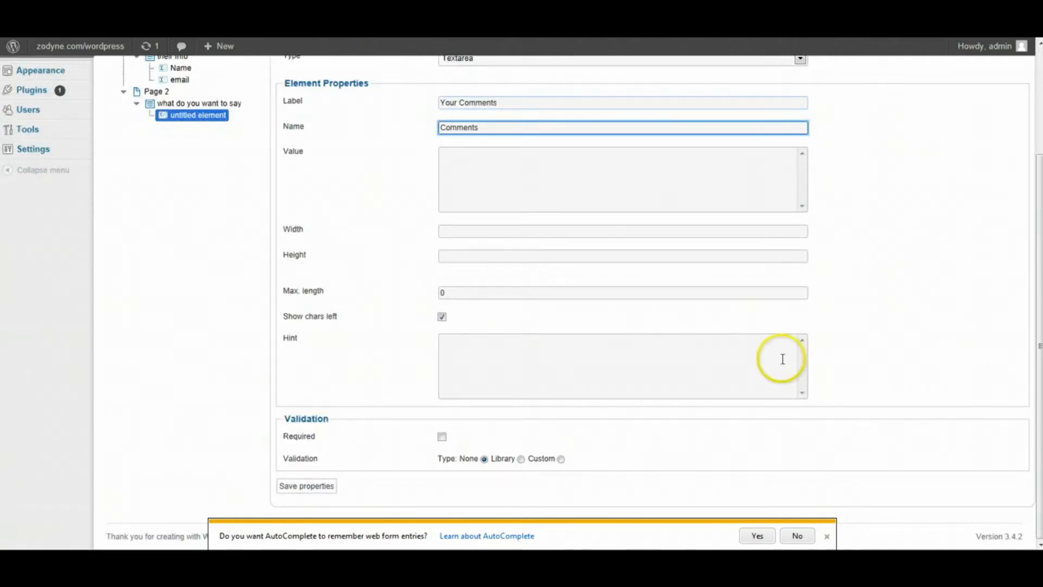
{"action": "left_click", "coordinate": [441, 436]}
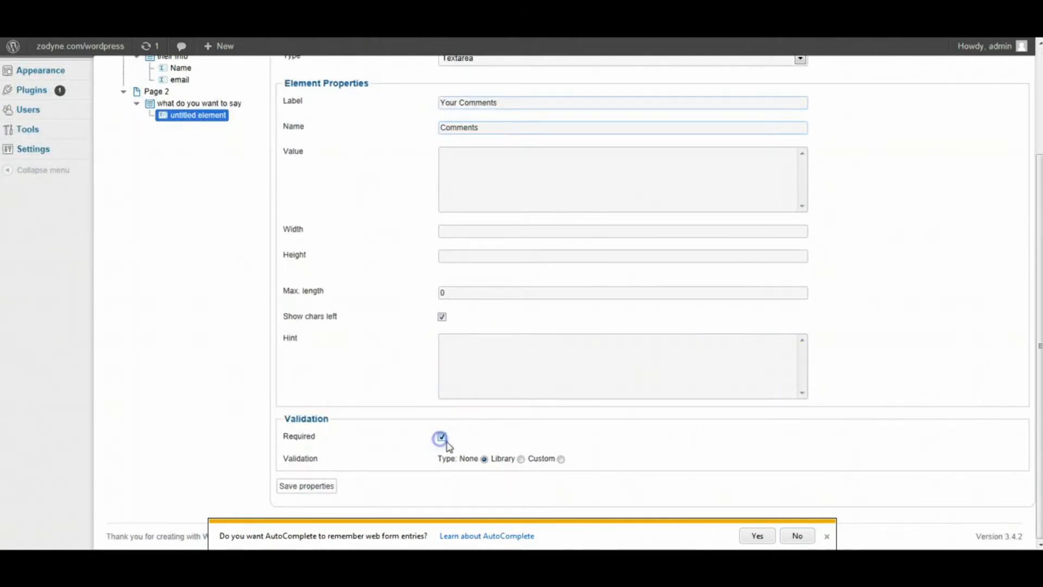
{"action": "left_click", "coordinate": [521, 459]}
{"action": "scroll", "coordinate": [761, 462], "scroll_direction": "down", "scroll_amount": 3}
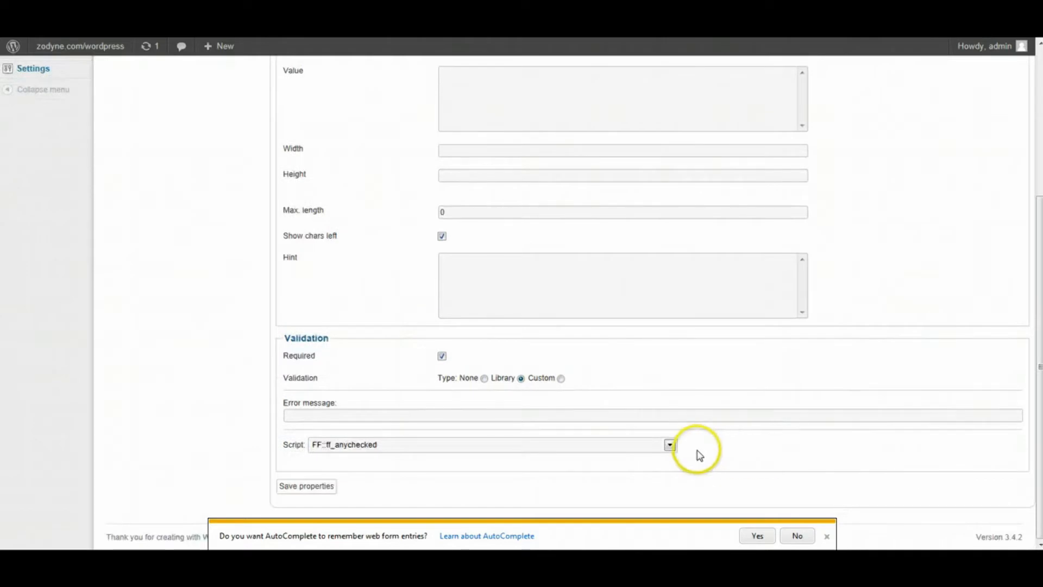
{"action": "left_click", "coordinate": [670, 445]}
{"action": "left_click", "coordinate": [393, 438]}
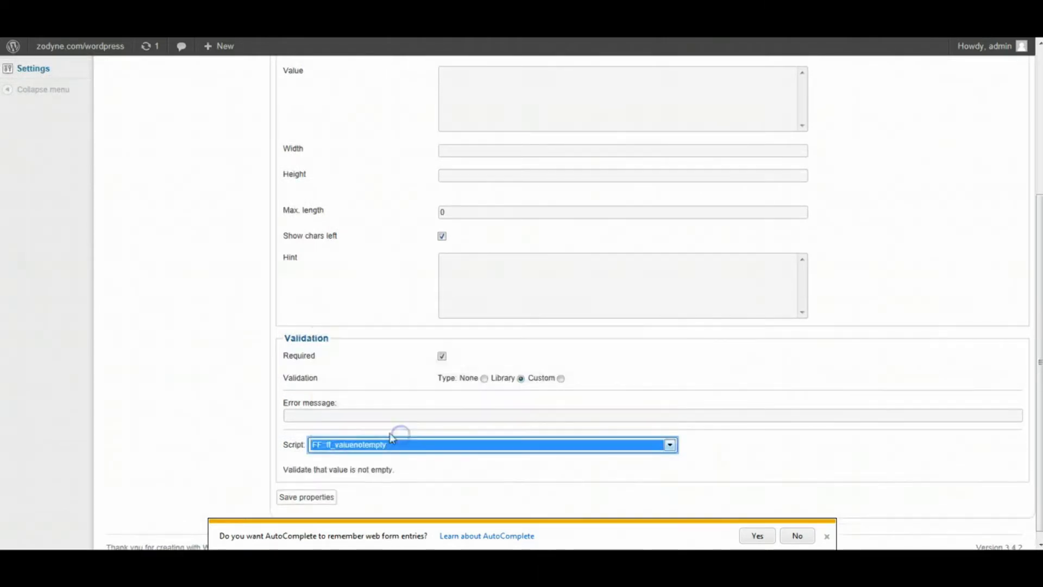
{"action": "left_click", "coordinate": [403, 416]}
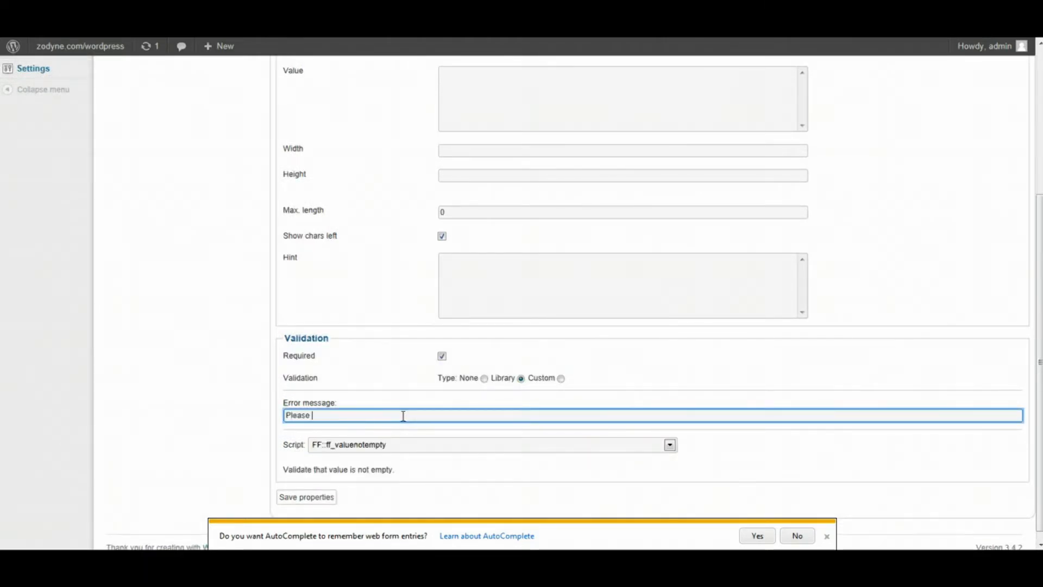
{"action": "type", "text": "Please enter your Co"}
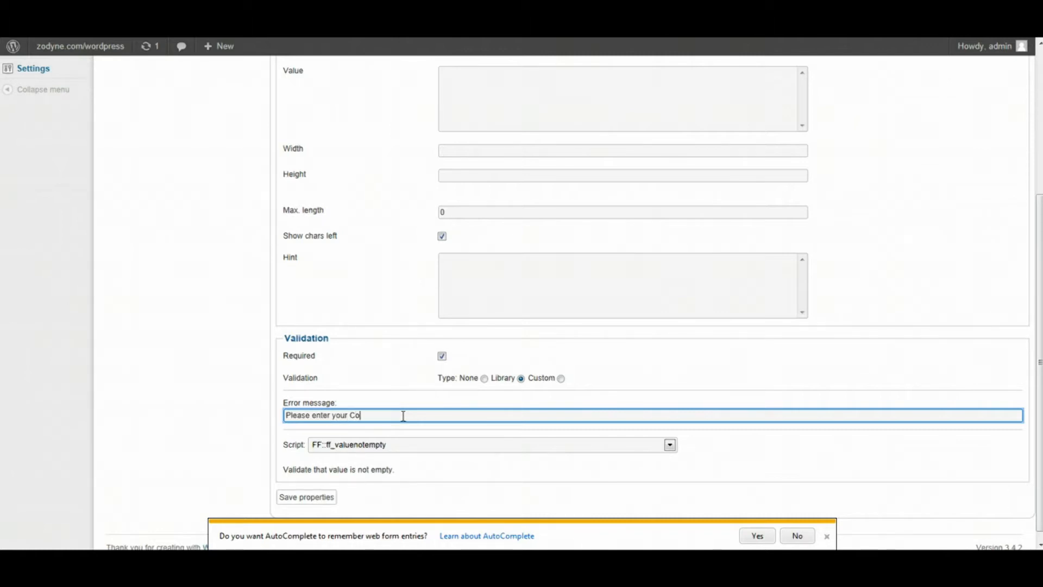
{"action": "type", "text": "mments"}
{"action": "left_click", "coordinate": [311, 497]}
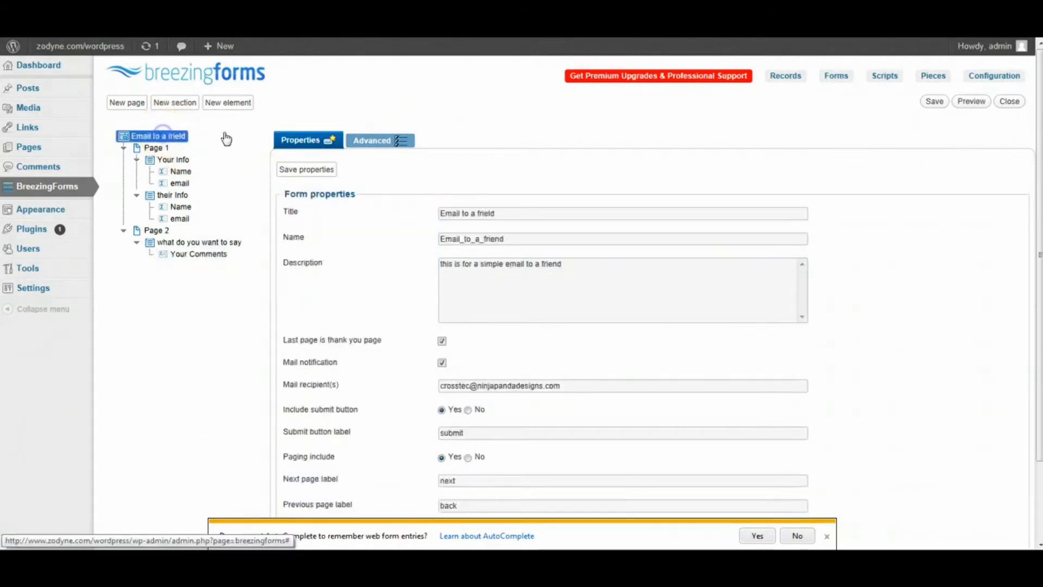
- Add Page 3 with intro text 'Thank you for email this to a friend' and save the page and form
{"action": "left_click", "coordinate": [126, 103]}
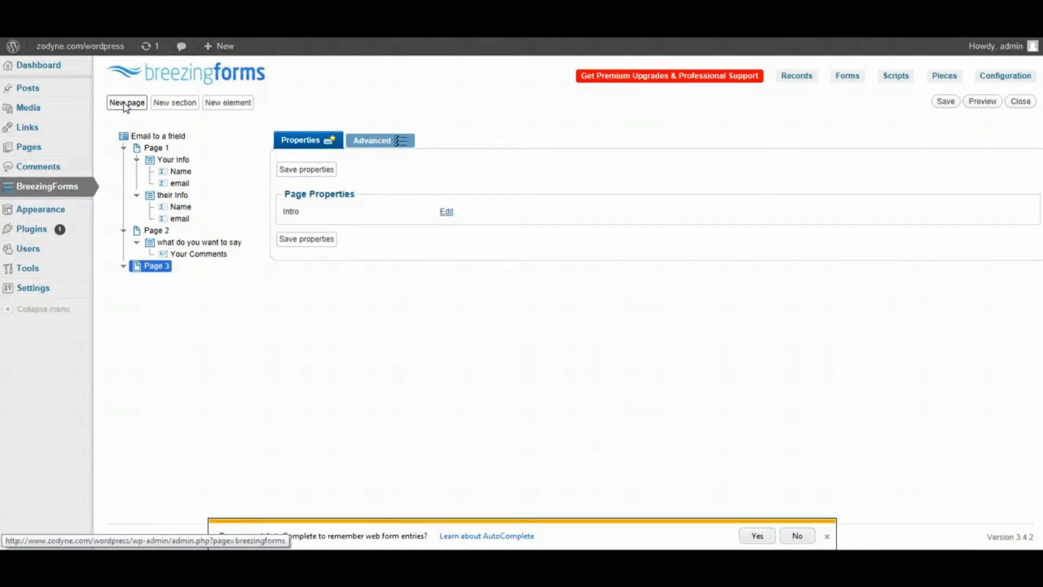
{"action": "left_click", "coordinate": [446, 212]}
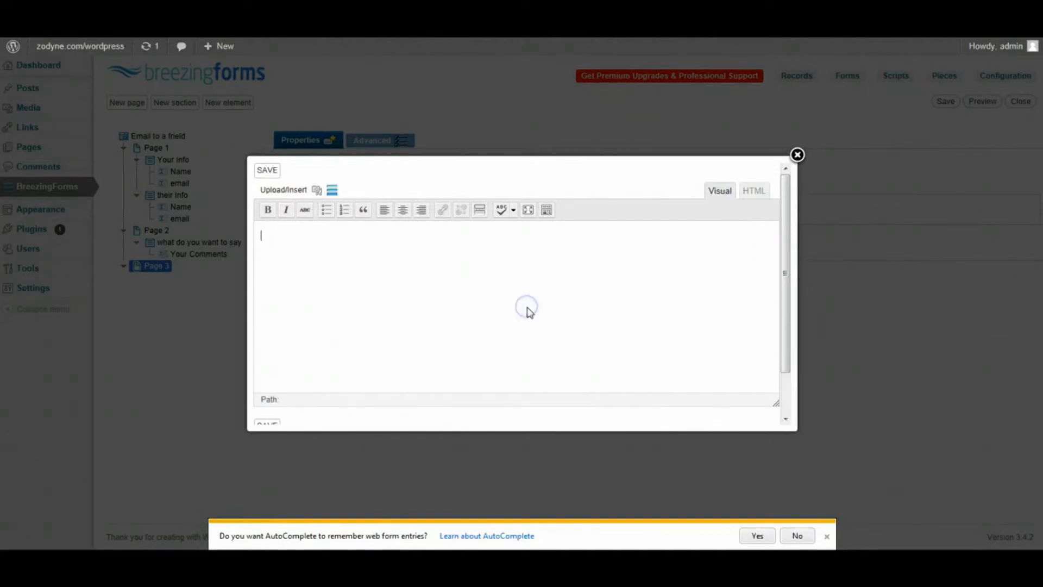
{"action": "type", "text": "Thank you for email th"}
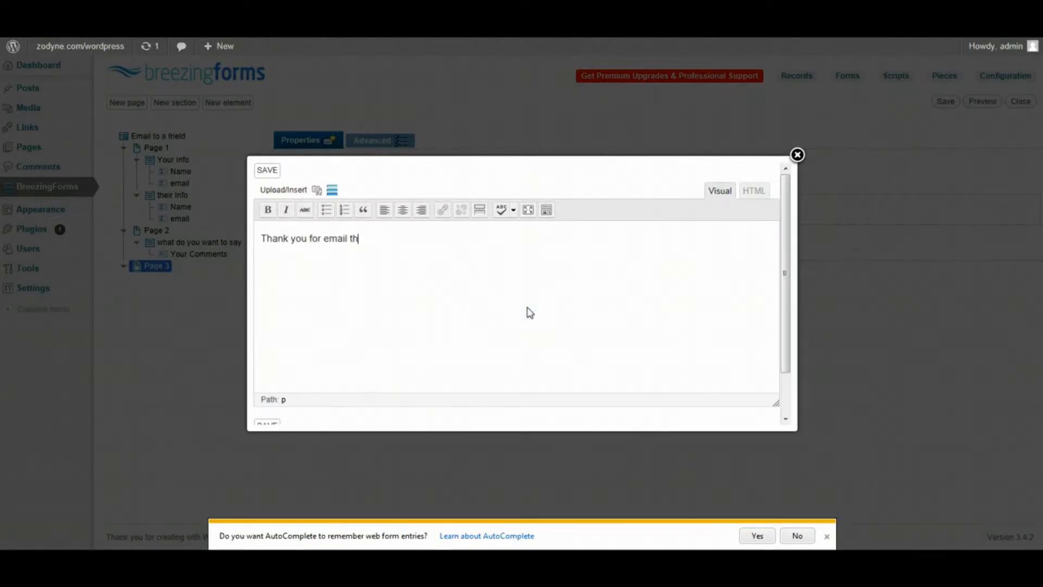
{"action": "type", "text": "is to a friend"}
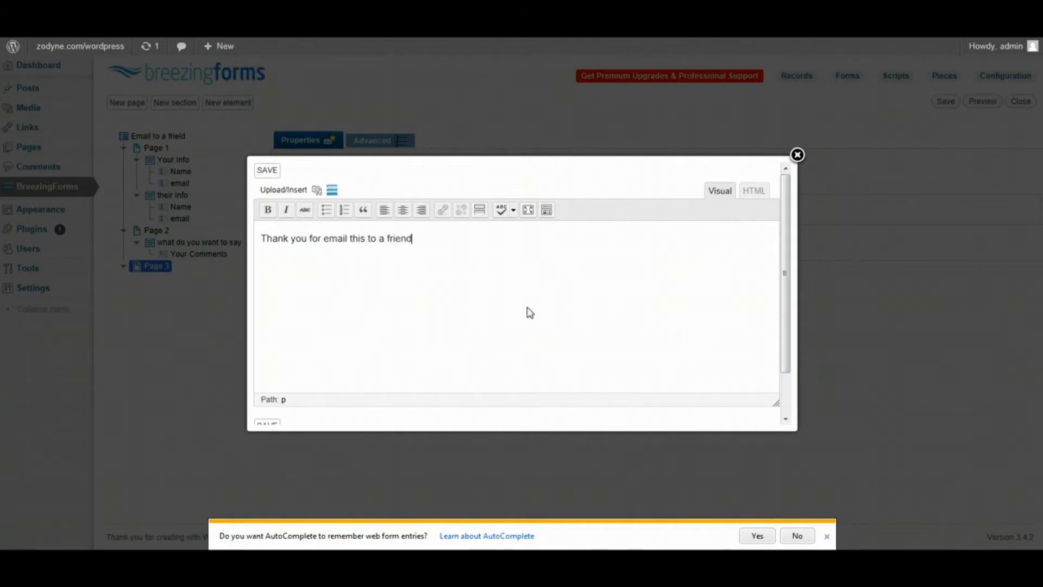
{"action": "left_click", "coordinate": [267, 170]}
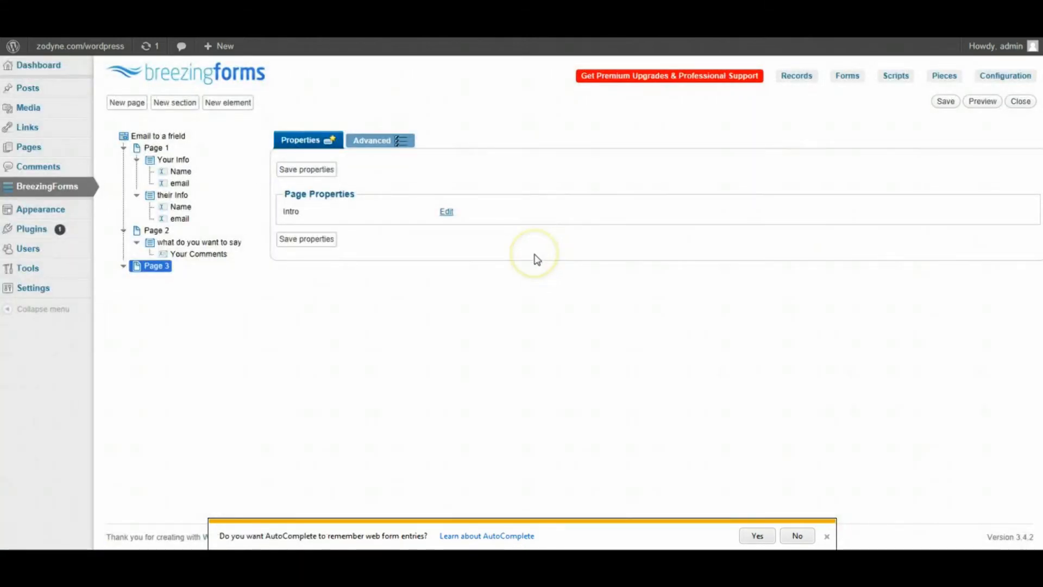
{"action": "left_click", "coordinate": [323, 166]}
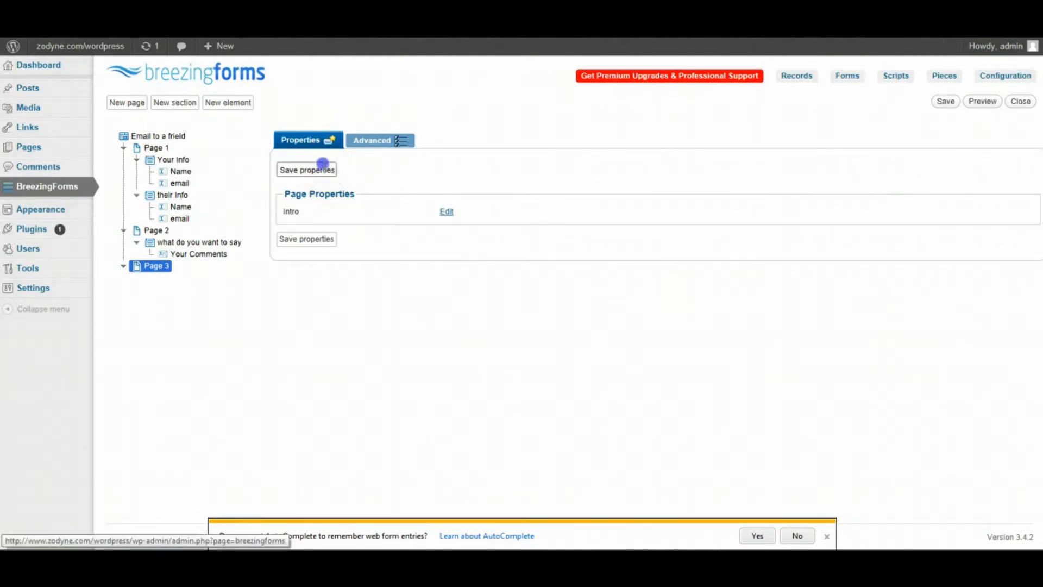
{"action": "left_click", "coordinate": [947, 103]}
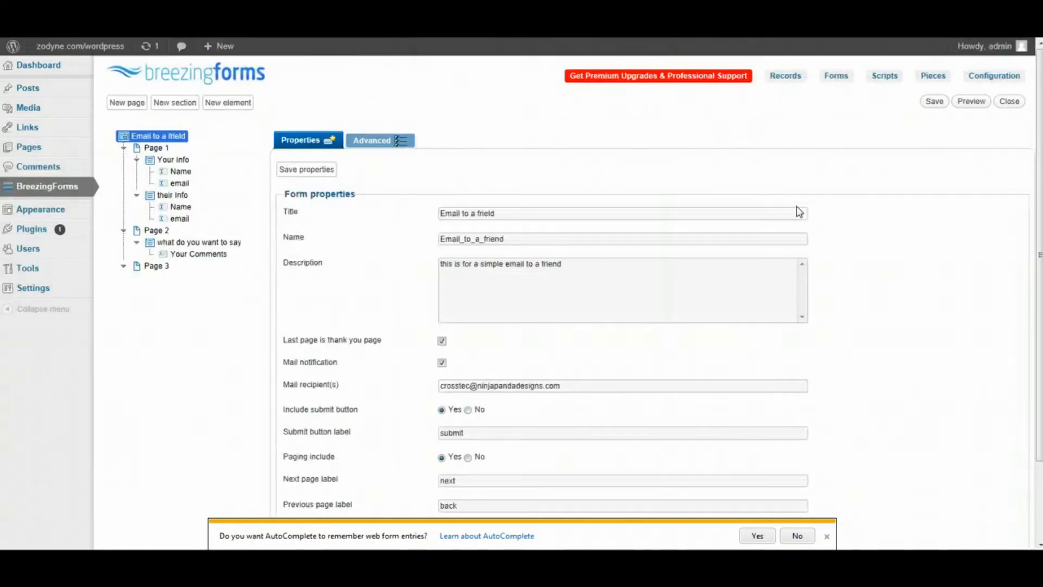
- Preview the form and enter the sender's name and email address
{"action": "left_click", "coordinate": [971, 103]}
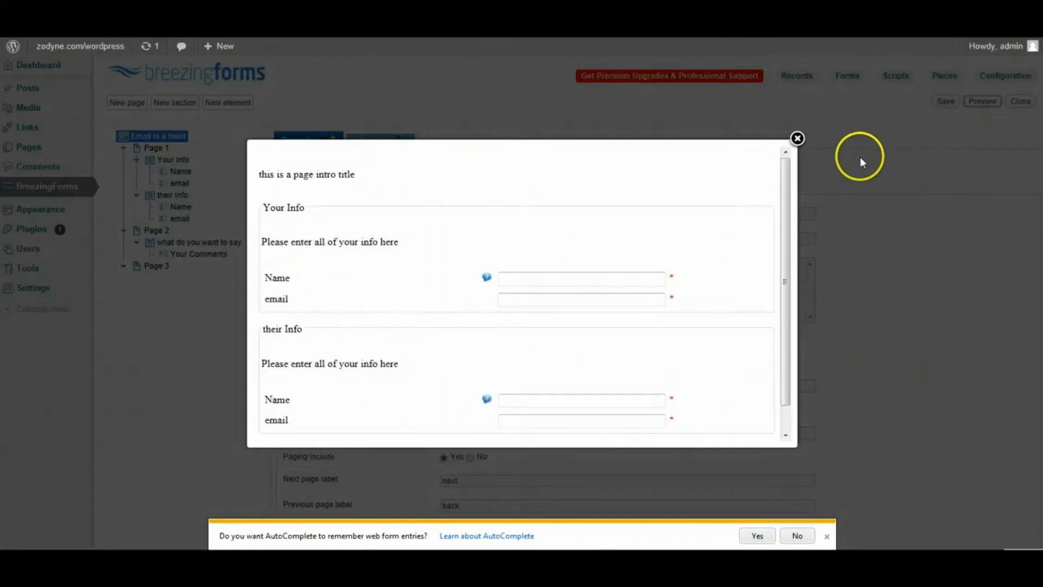
{"action": "scroll", "coordinate": [625, 217], "scroll_direction": "down", "scroll_amount": 1}
{"action": "left_click", "coordinate": [576, 251]}
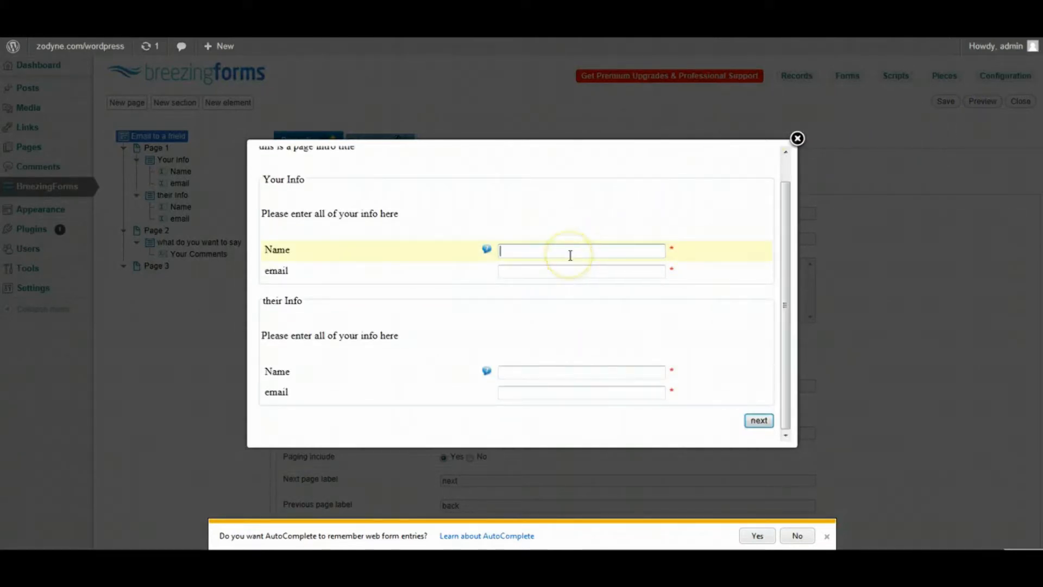
{"action": "type", "text": "jason"}
{"action": "key", "text": "Tab"}
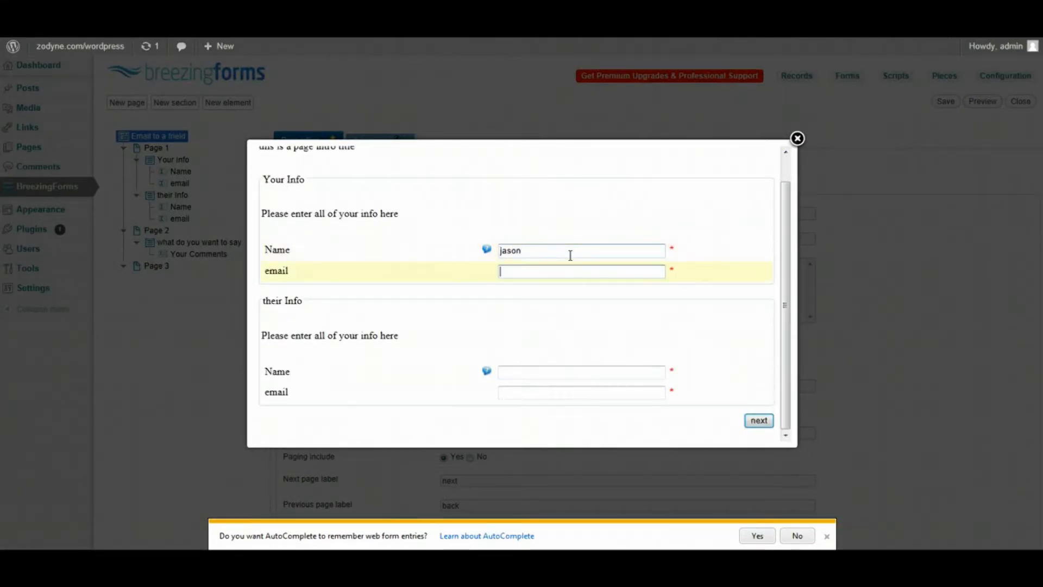
{"action": "type", "text": "jason@test.com"}
{"action": "key", "text": "Tab"}
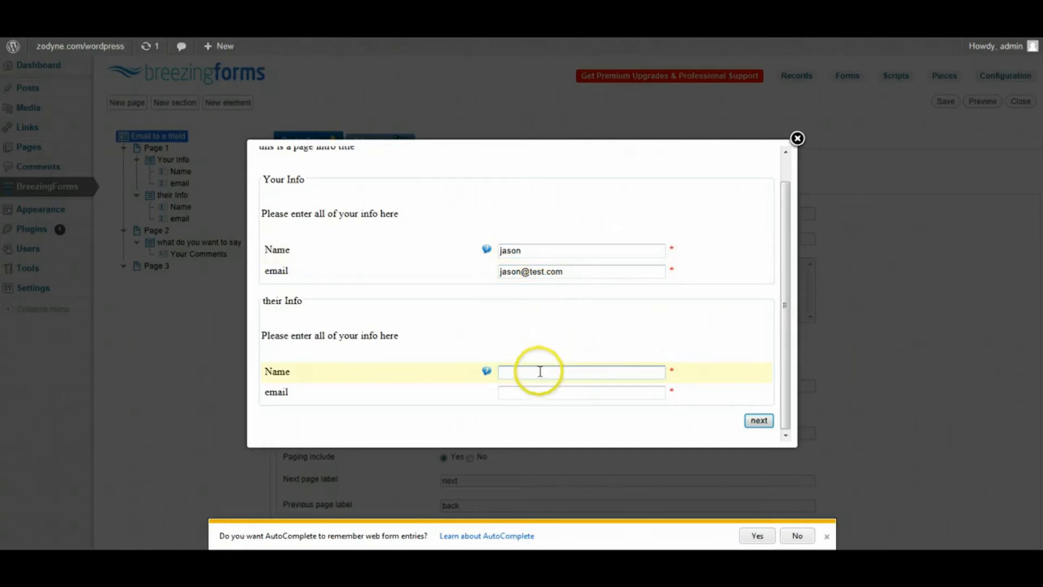
- Enter the friend's name and email, fix the invalid email, and advance to the comments page
{"action": "left_click", "coordinate": [539, 372]}
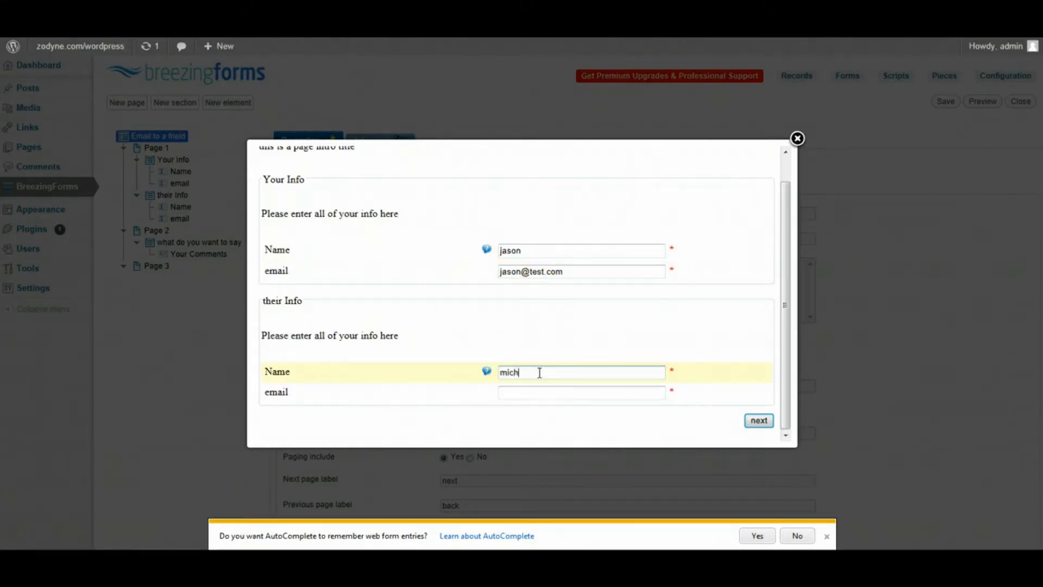
{"action": "key", "text": "Tab"}
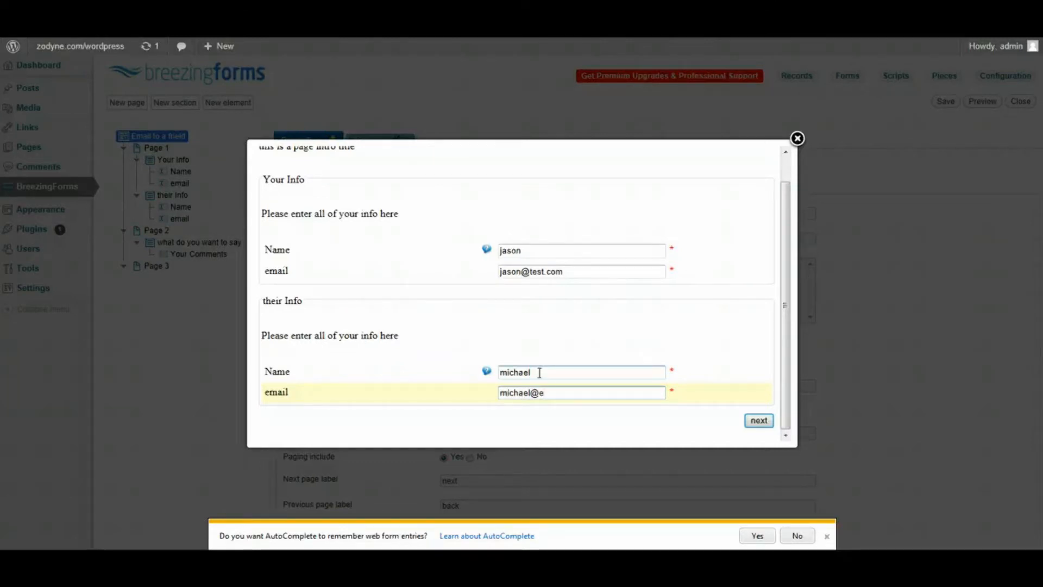
{"action": "left_click", "coordinate": [758, 421]}
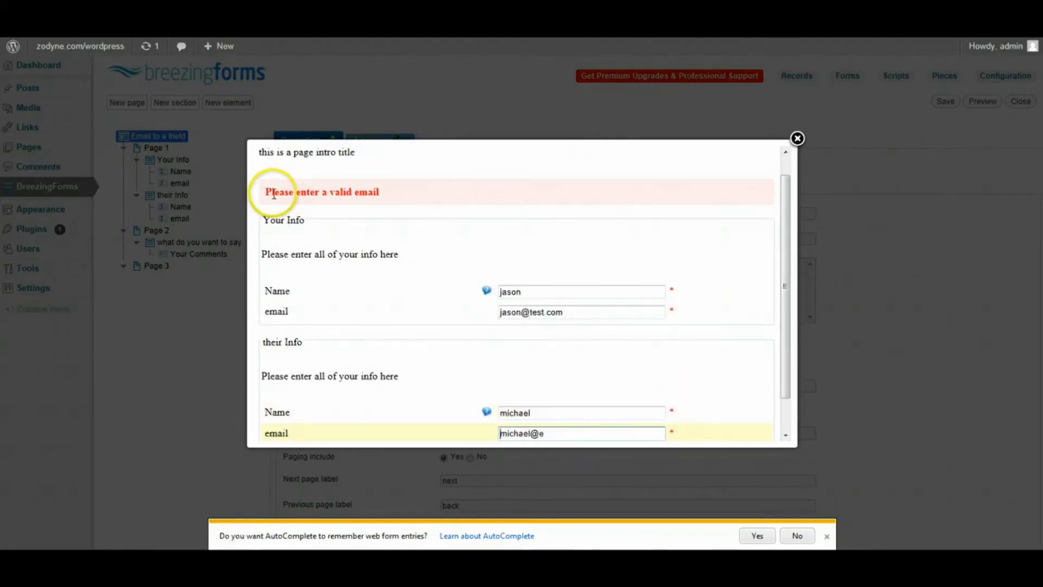
{"action": "scroll", "coordinate": [524, 256], "scroll_direction": "down", "scroll_amount": 1}
{"action": "left_click", "coordinate": [554, 391]}
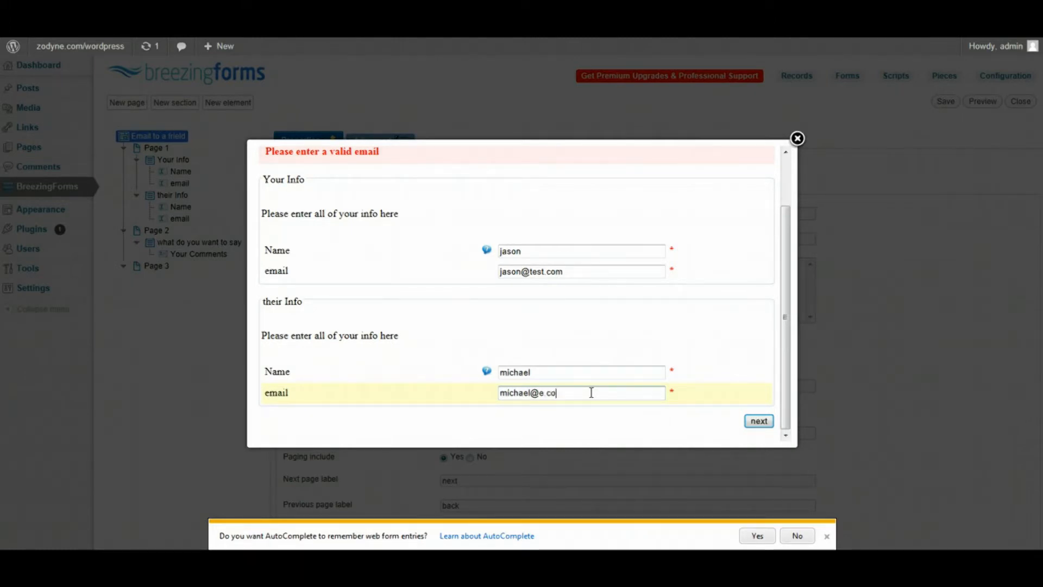
{"action": "left_click", "coordinate": [758, 420]}
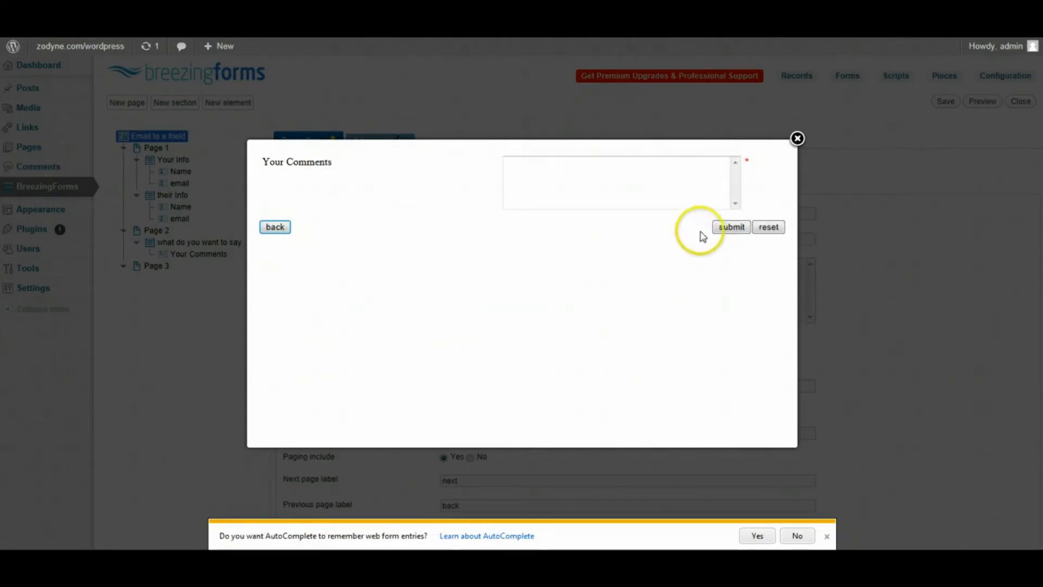
- Submit a comment beginning 'I thought you would be', reach the thank-you page, and close the preview
{"action": "left_click", "coordinate": [650, 198]}
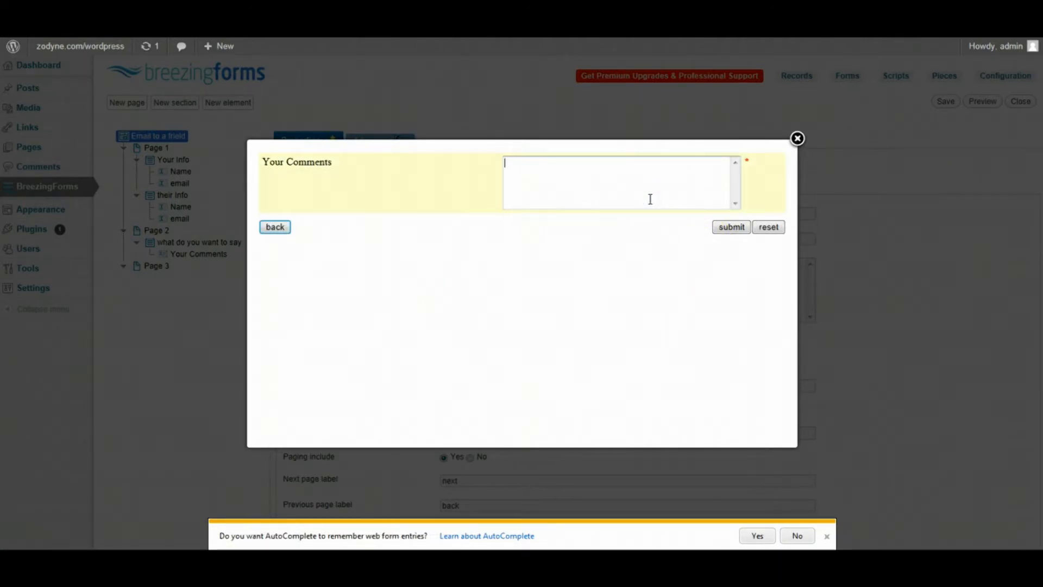
{"action": "type", "text": "I thought you wo"}
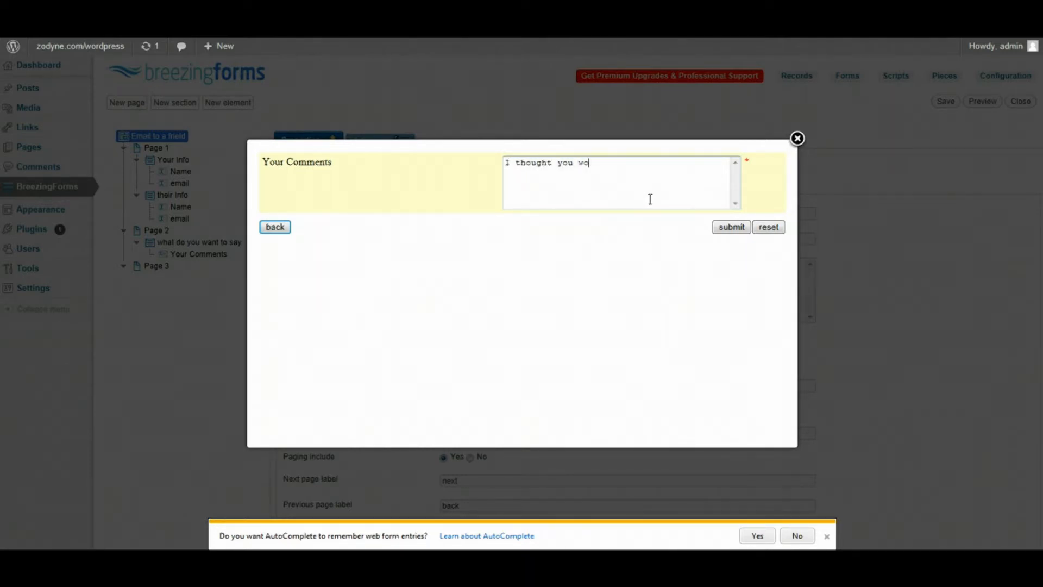
{"action": "type", "text": "uld be interested in this"}
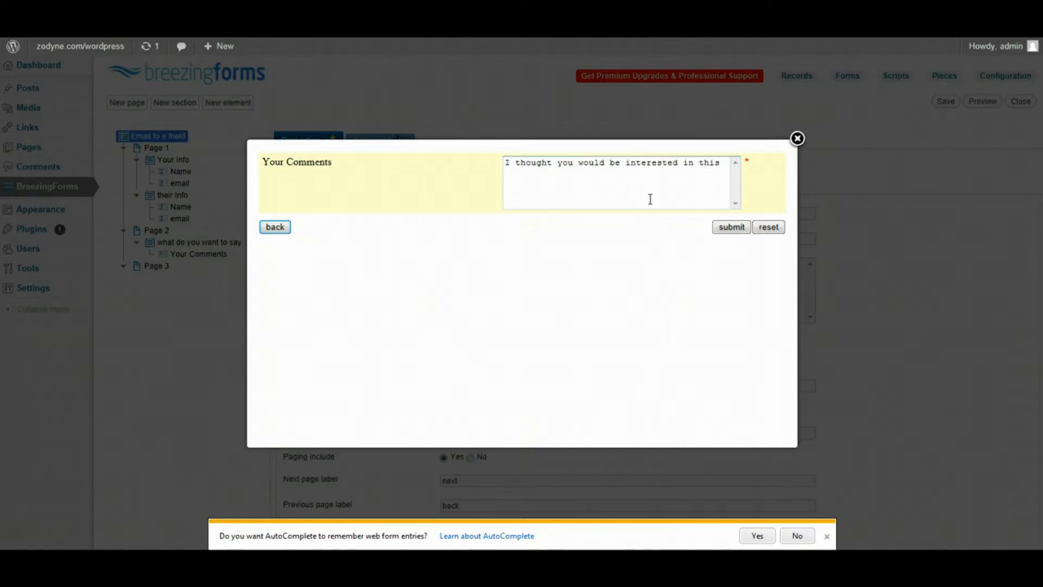
{"action": "left_click", "coordinate": [726, 228]}
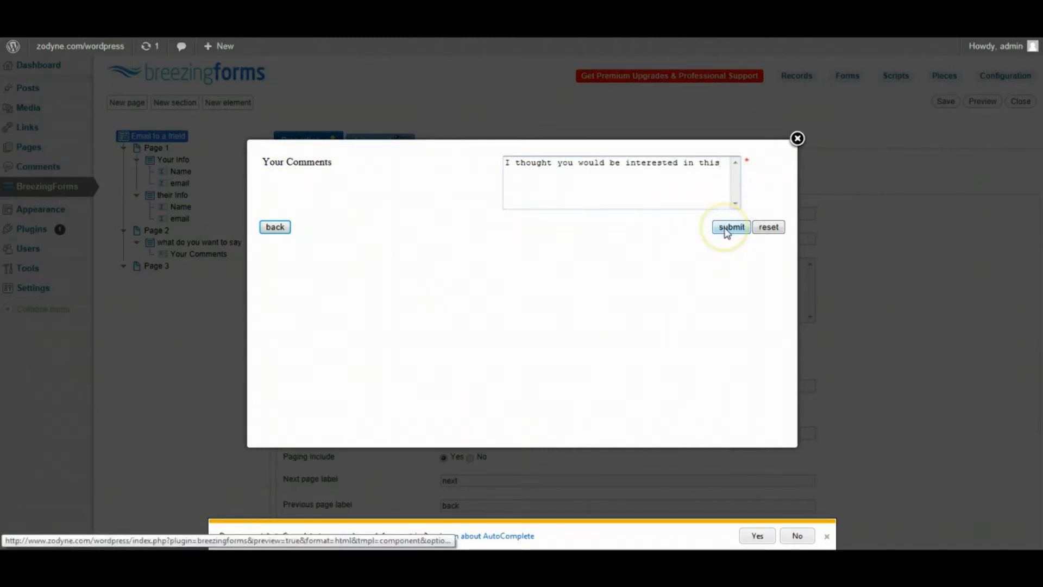
{"action": "left_click", "coordinate": [698, 297]}
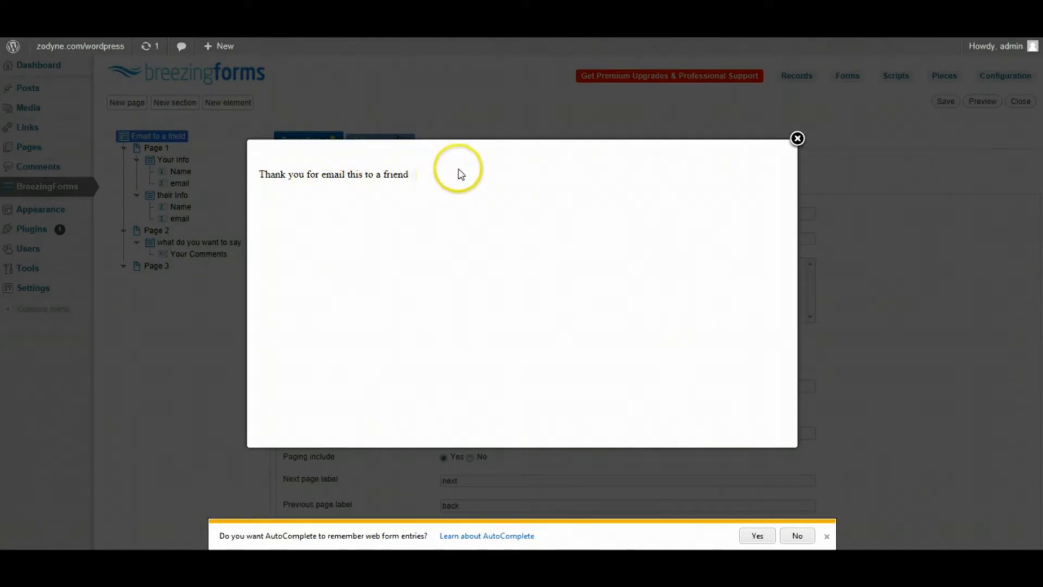
{"action": "left_click", "coordinate": [796, 139]}
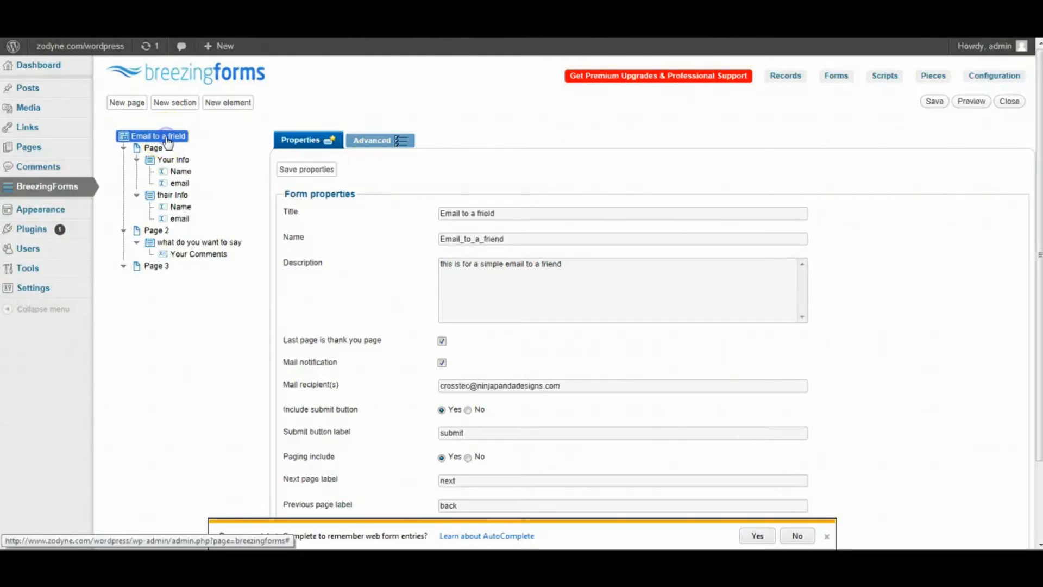
- Set the theme to qmtheme, enable balloon errors, disable default errors, and save the form
{"action": "left_click", "coordinate": [387, 139]}
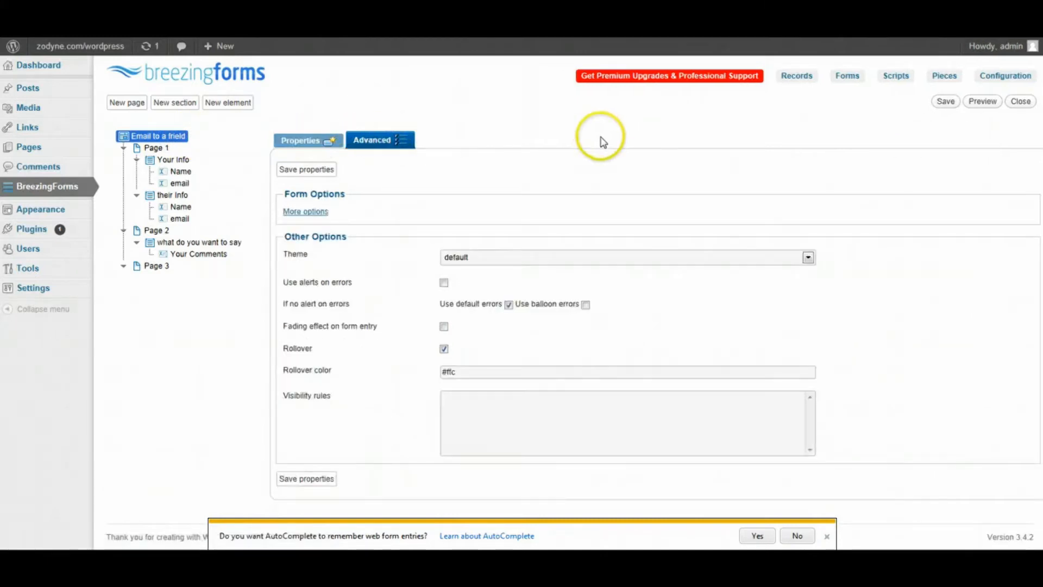
{"action": "left_click", "coordinate": [683, 254]}
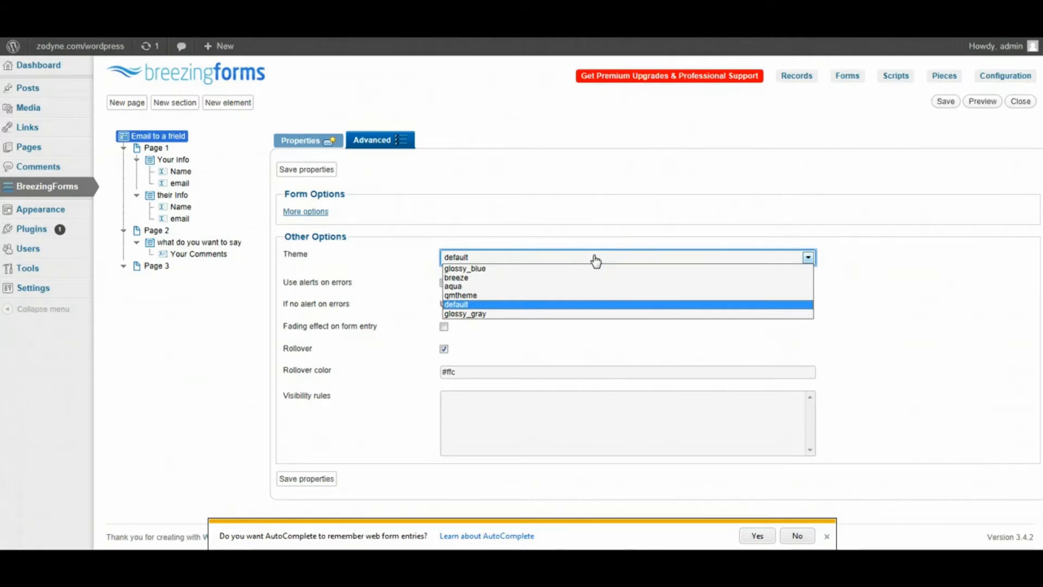
{"action": "left_click", "coordinate": [494, 296]}
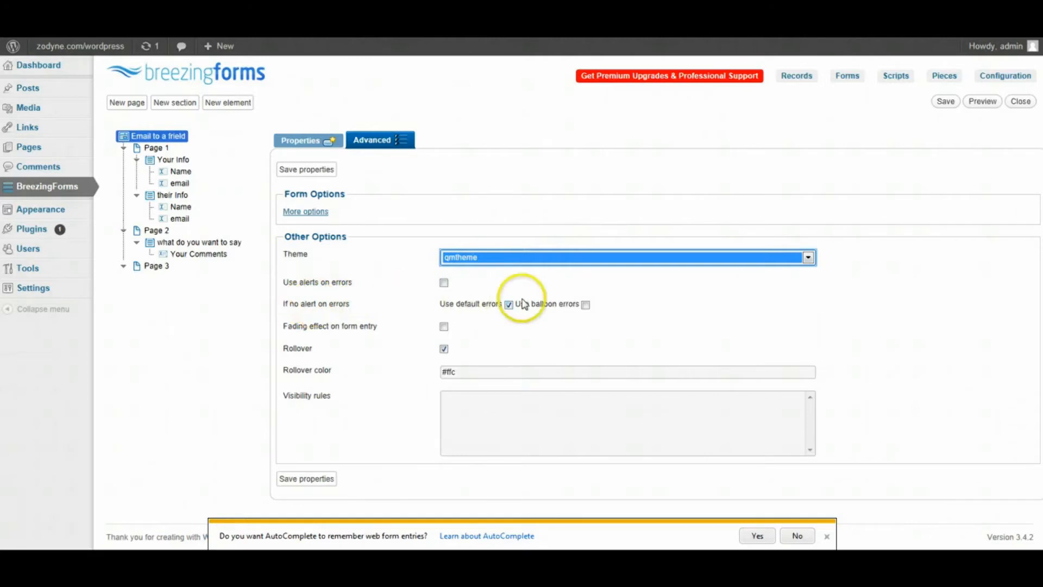
{"action": "left_click", "coordinate": [587, 305]}
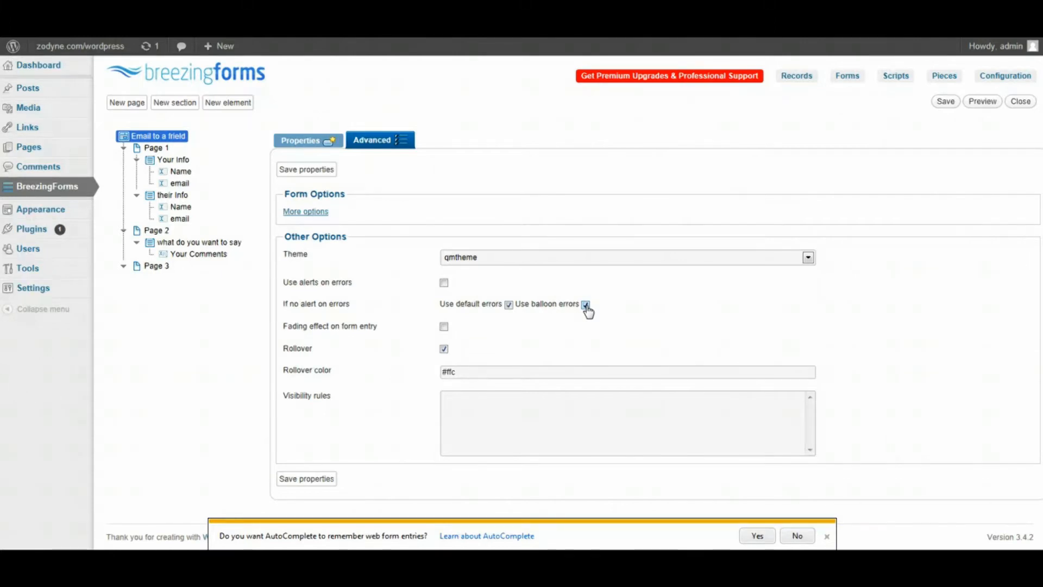
{"action": "left_click", "coordinate": [508, 305]}
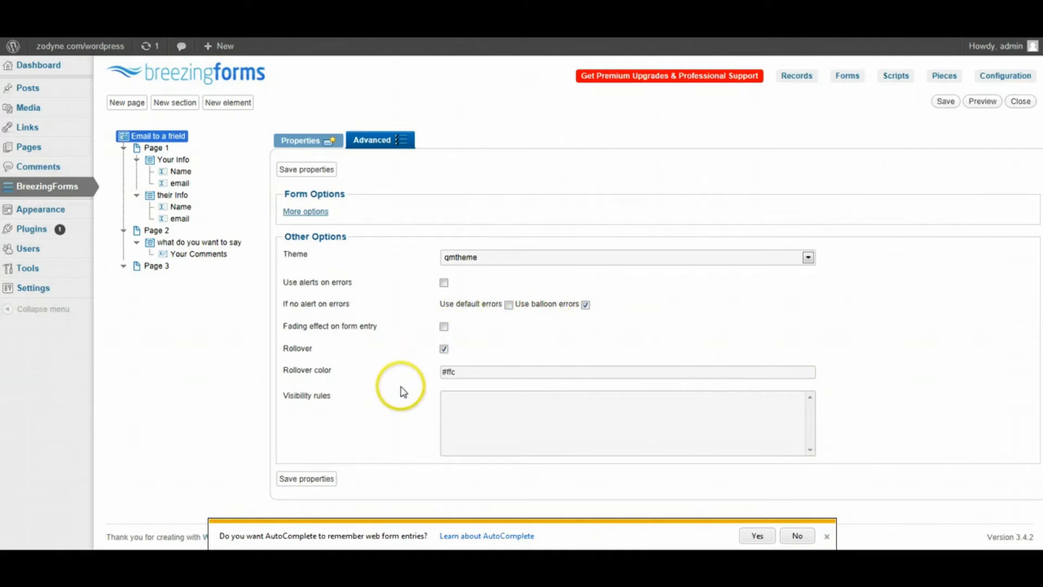
{"action": "left_click", "coordinate": [312, 170]}
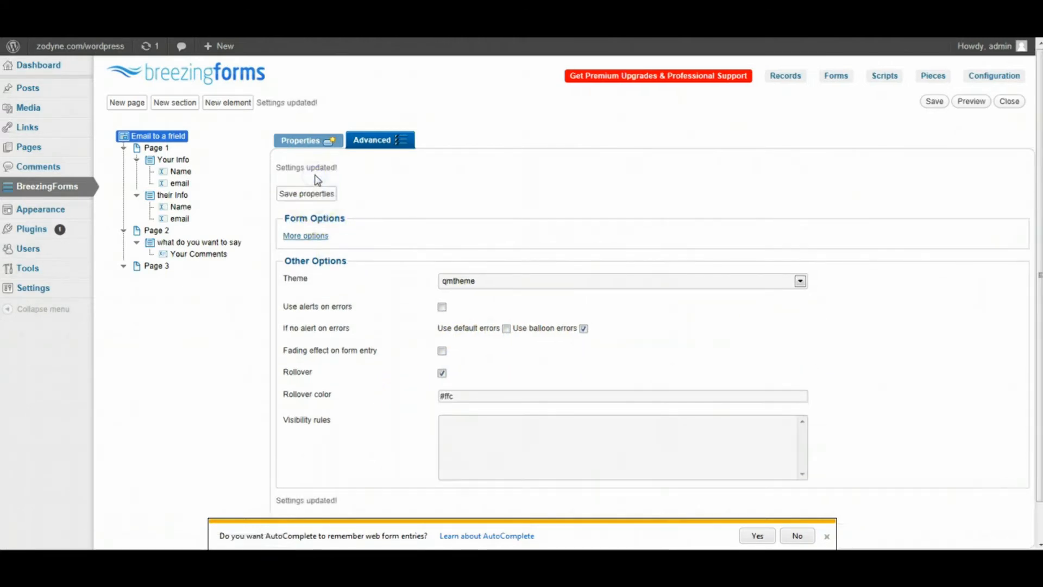
{"action": "left_click", "coordinate": [934, 101]}
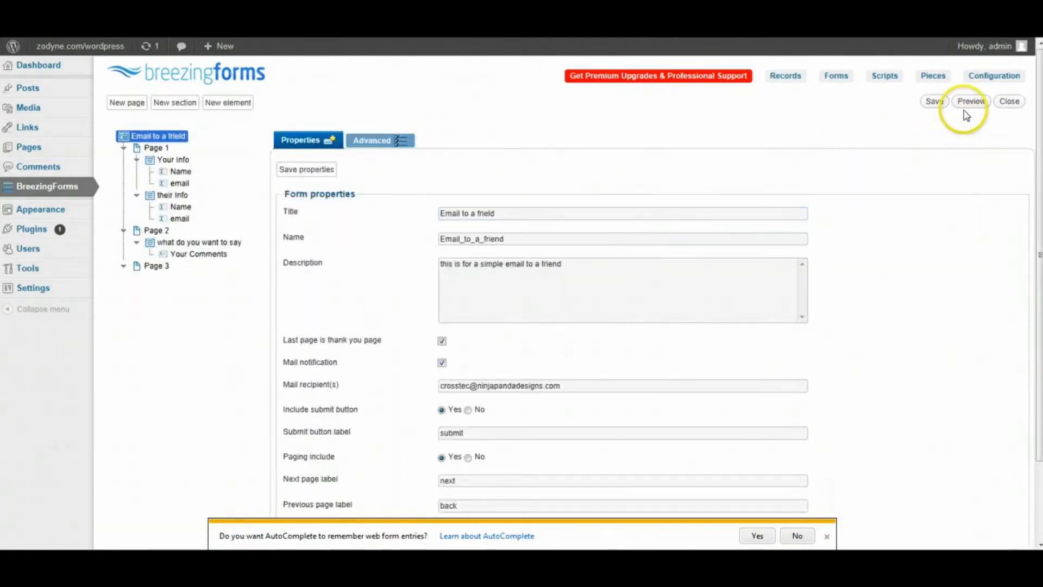
- Preview the restyled form and advance with empty fields to show the balloon errors
{"action": "left_click", "coordinate": [971, 102]}
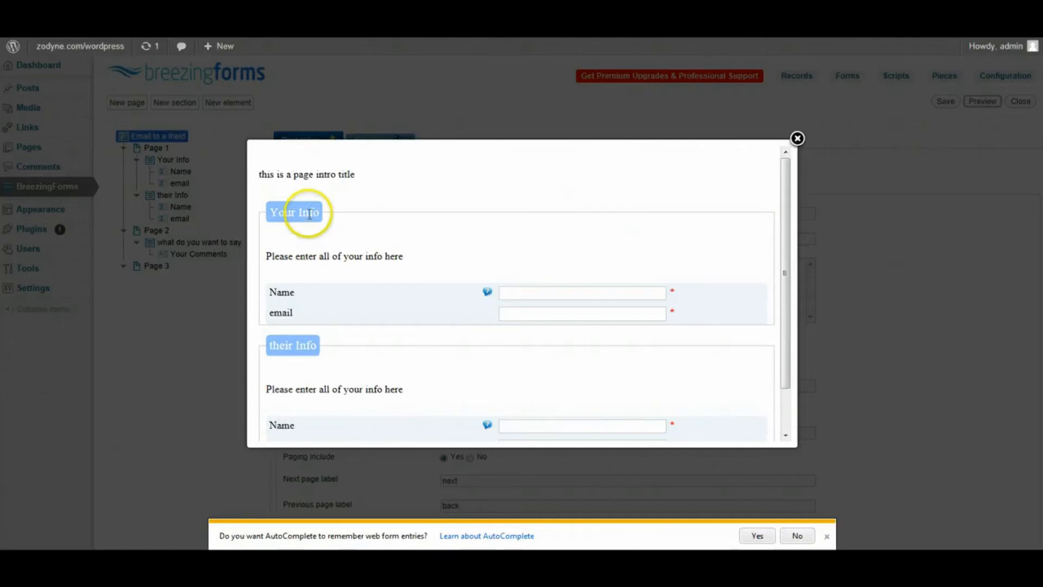
{"action": "mouse_move", "coordinate": [318, 296]}
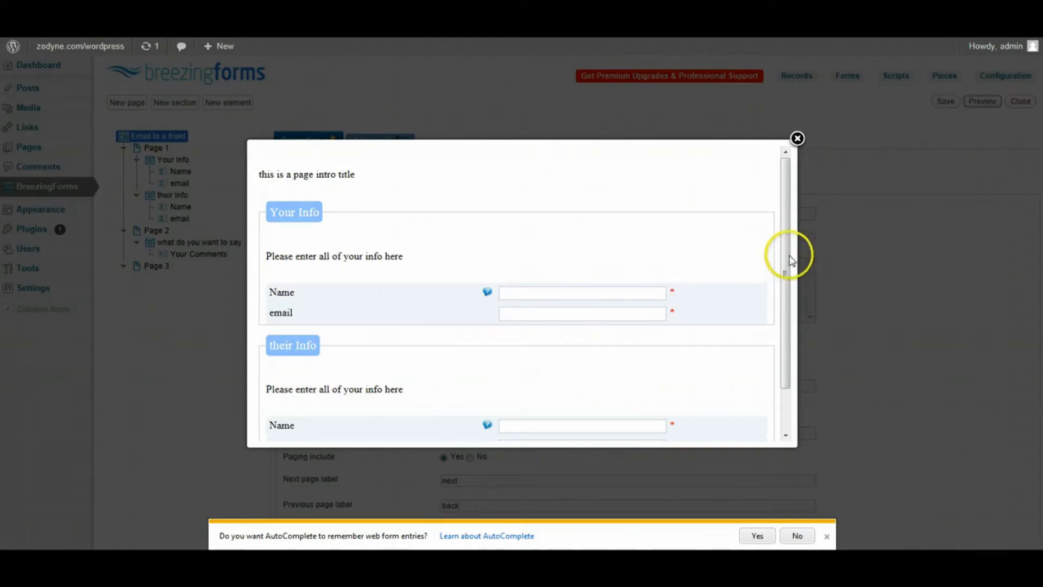
{"action": "left_click_drag", "start_coordinate": [790, 259], "coordinate": [787, 337]}
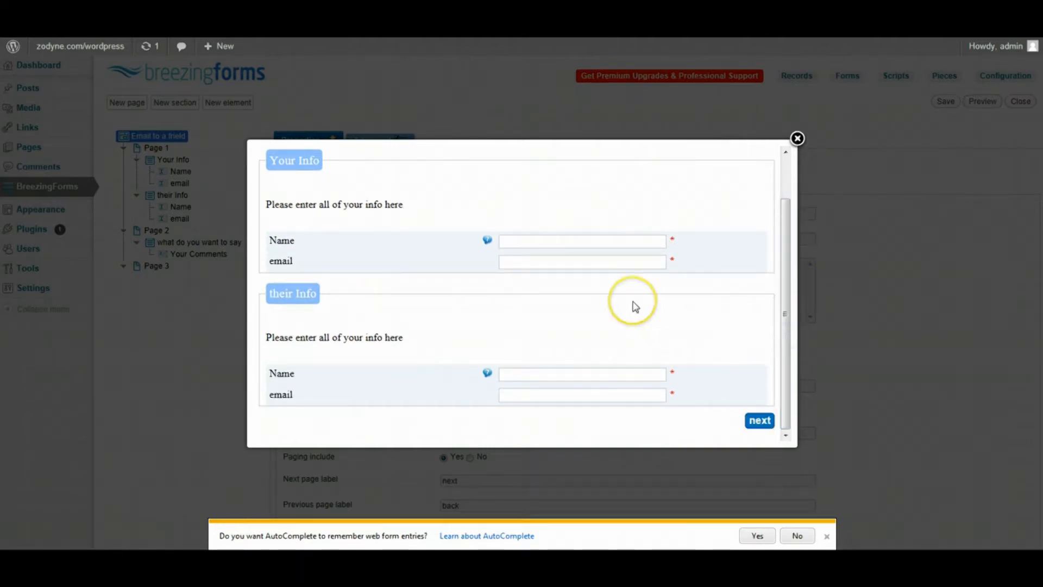
{"action": "left_click", "coordinate": [759, 419]}
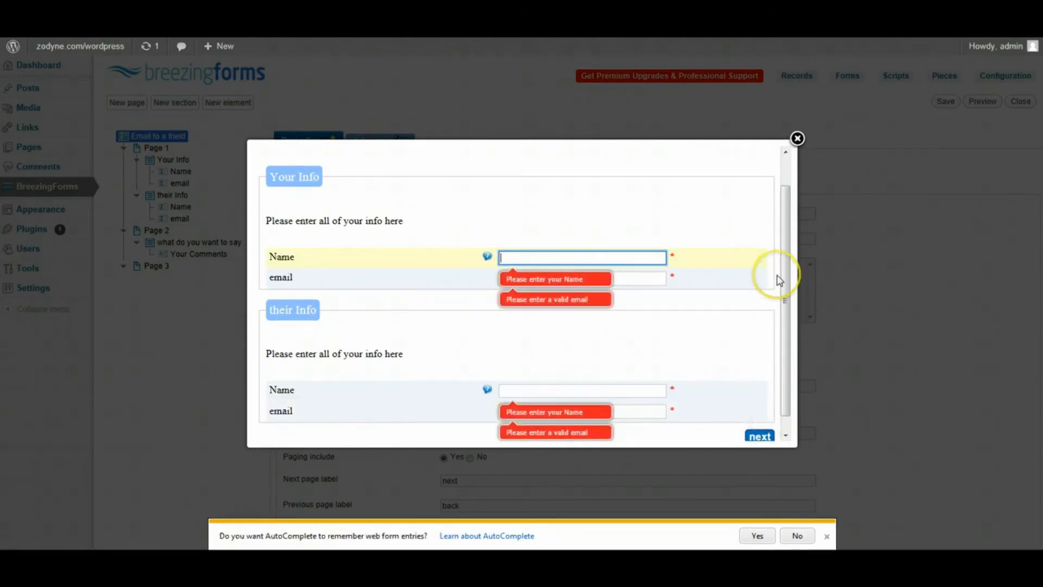
- Fill in both names and emails, then submit with the comment 'thought you may like this'
{"action": "left_click", "coordinate": [643, 254]}
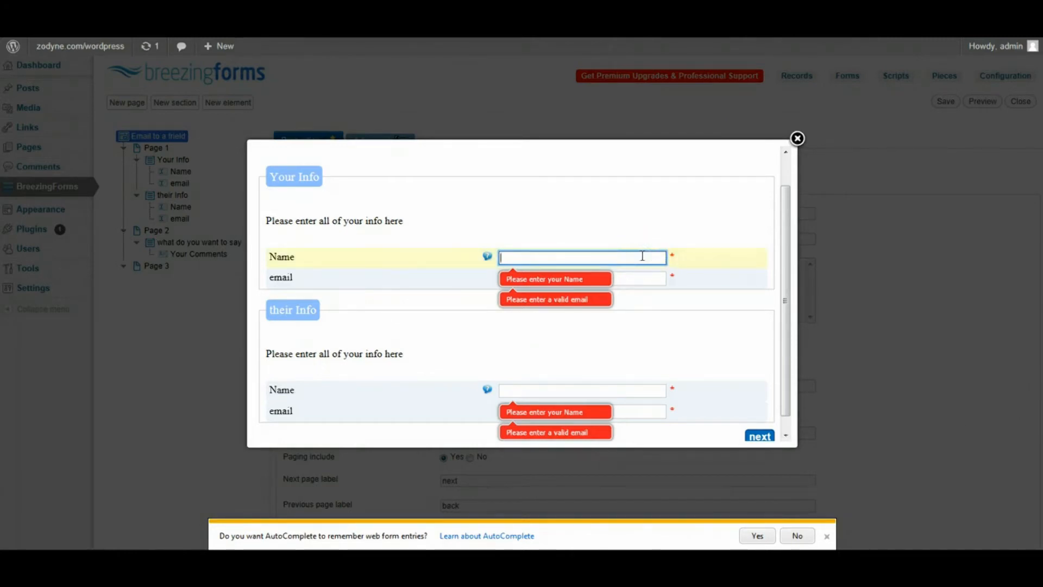
{"action": "type", "text": "jason"}
{"action": "key", "text": "Tab"}
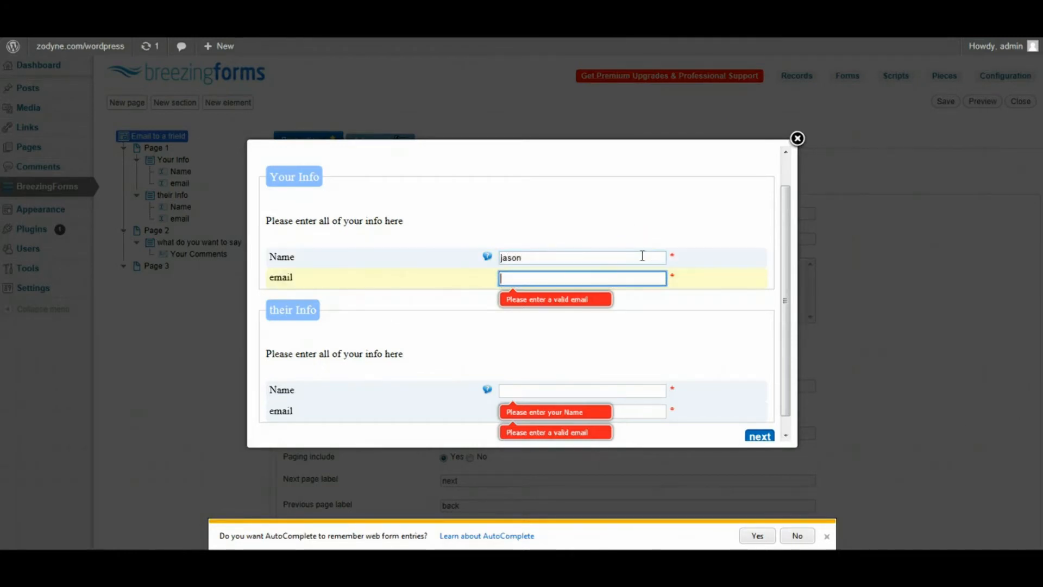
{"action": "type", "text": "jason@e.com"}
{"action": "key", "text": "Tab"}
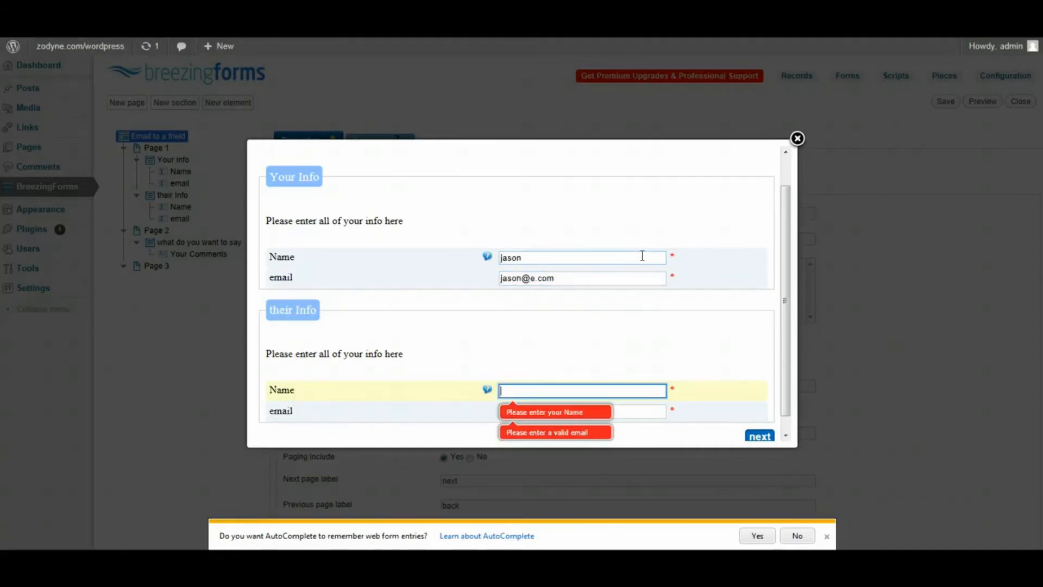
{"action": "type", "text": "michael"}
{"action": "key", "text": "Tab"}
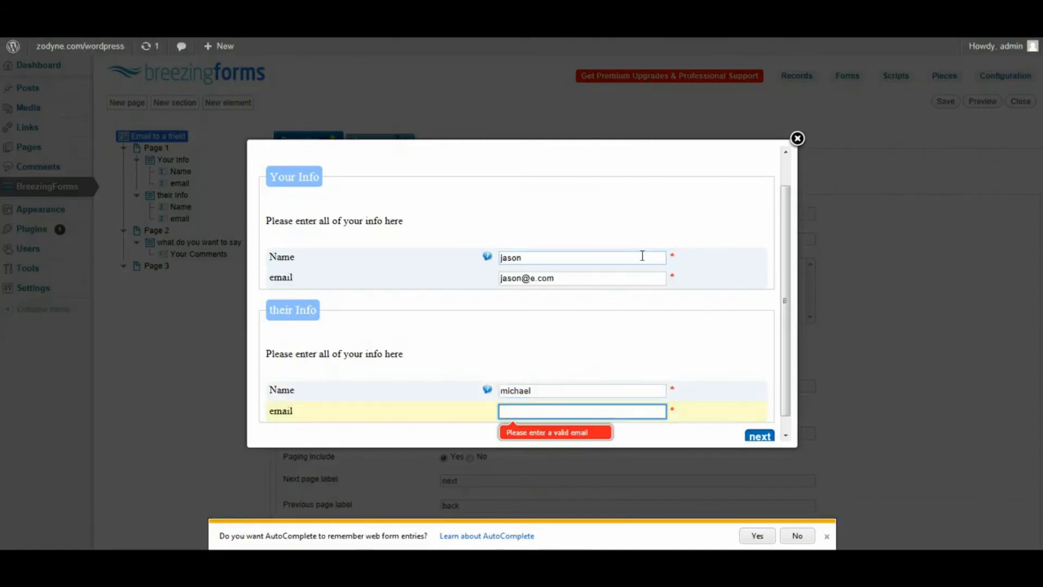
{"action": "type", "text": "michael@e.com"}
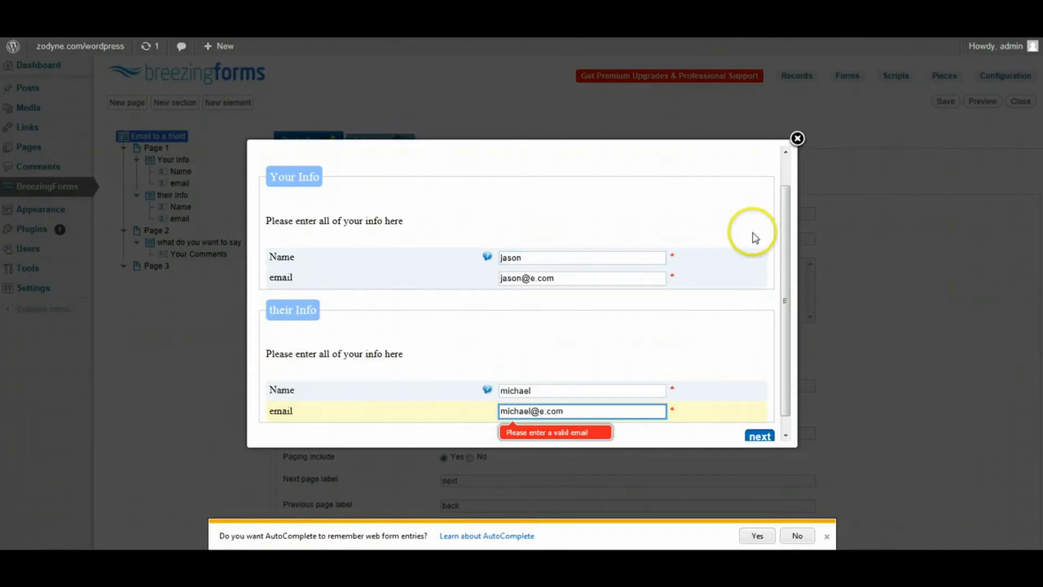
{"action": "left_click", "coordinate": [754, 436]}
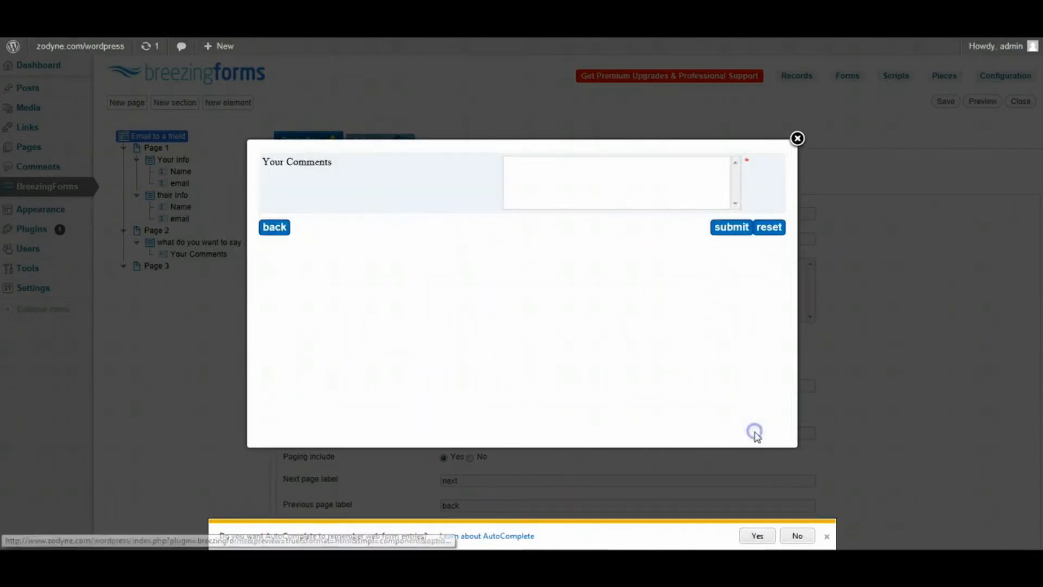
{"action": "left_click", "coordinate": [600, 183]}
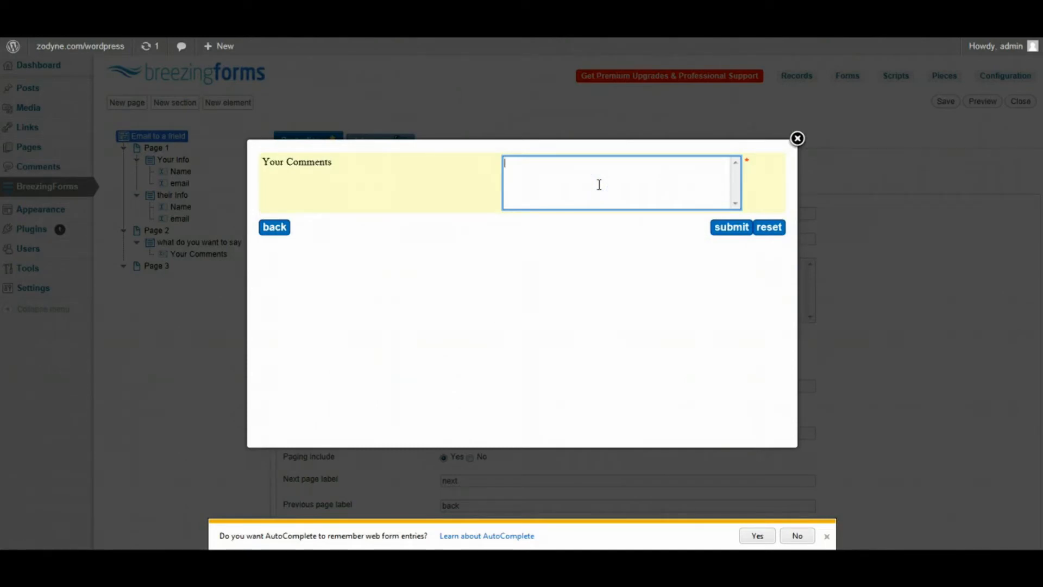
{"action": "type", "text": "thought you may like this"}
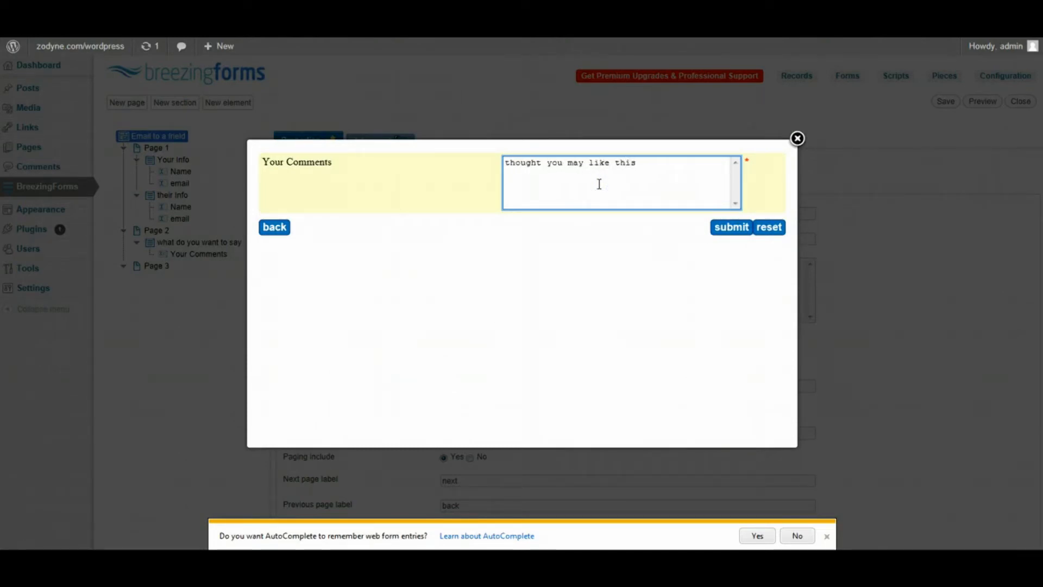
{"action": "left_click", "coordinate": [737, 231]}
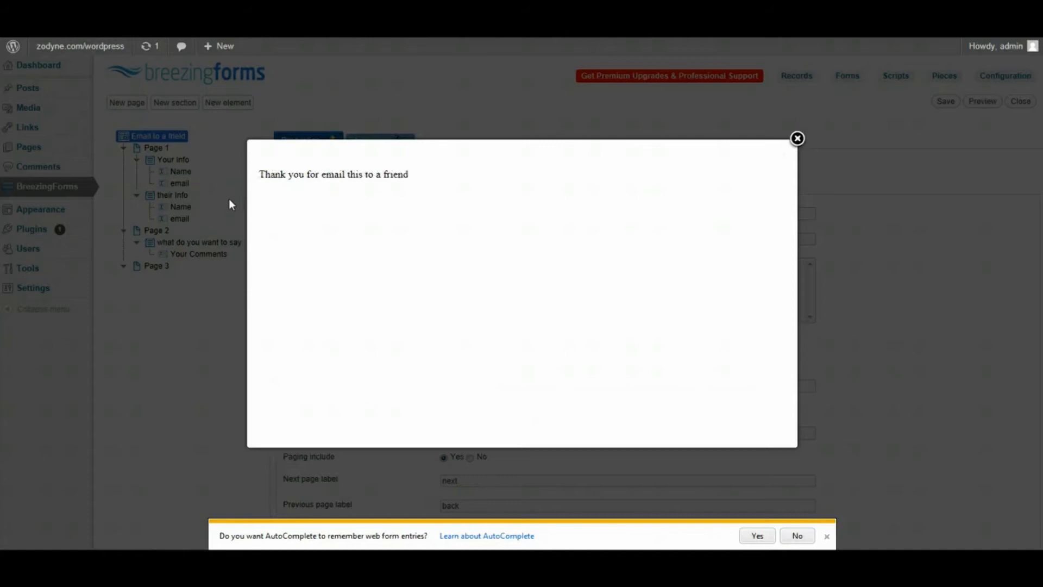
- Close the thank-you preview lightbox and save the 'Email to a frield' form again
{"action": "left_click", "coordinate": [798, 139]}
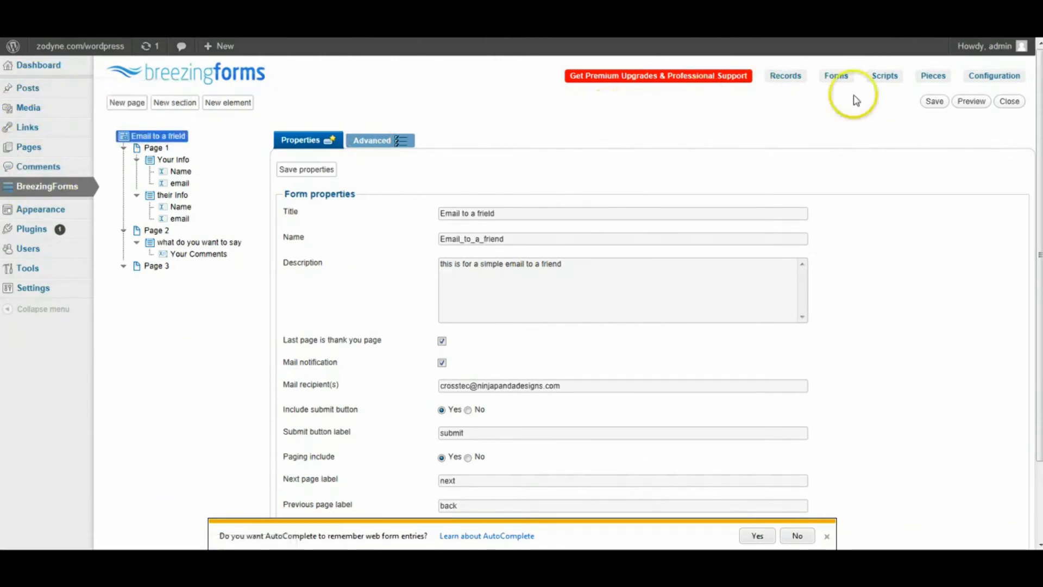
{"action": "left_click", "coordinate": [935, 102]}
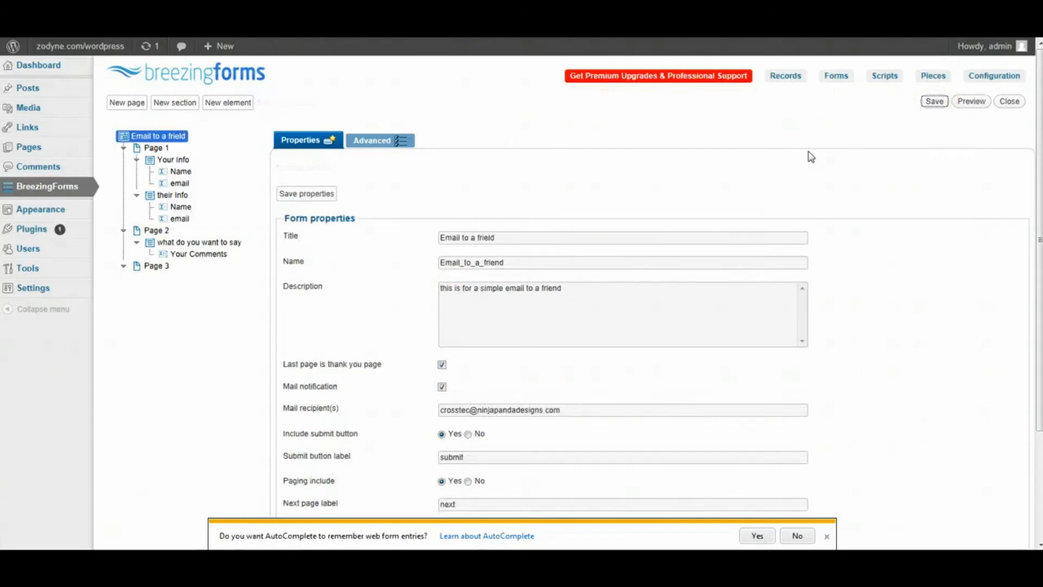
{"action": "left_click", "coordinate": [330, 114]}
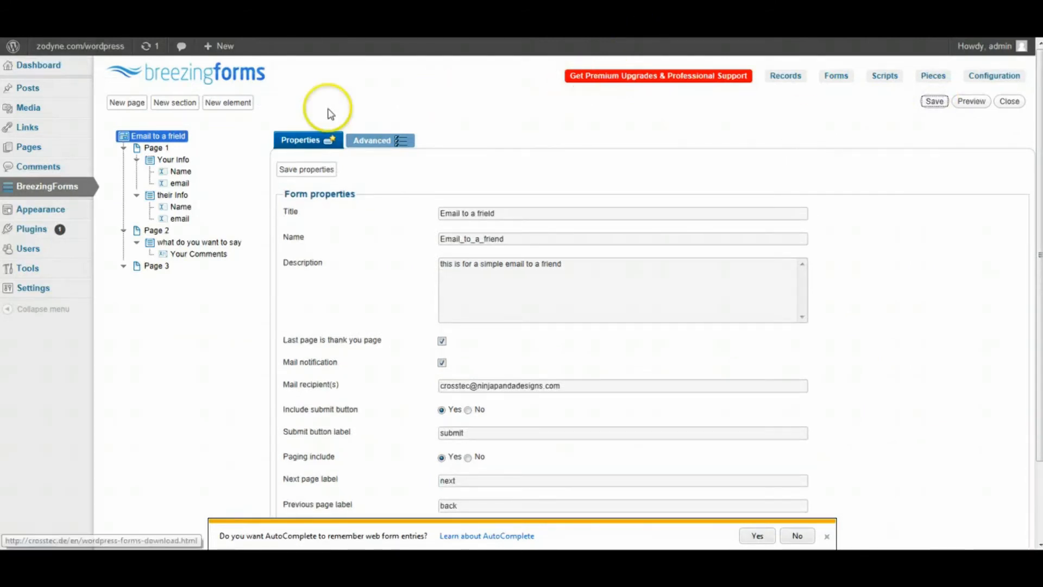
{"action": "mouse_move", "coordinate": [44, 96]}
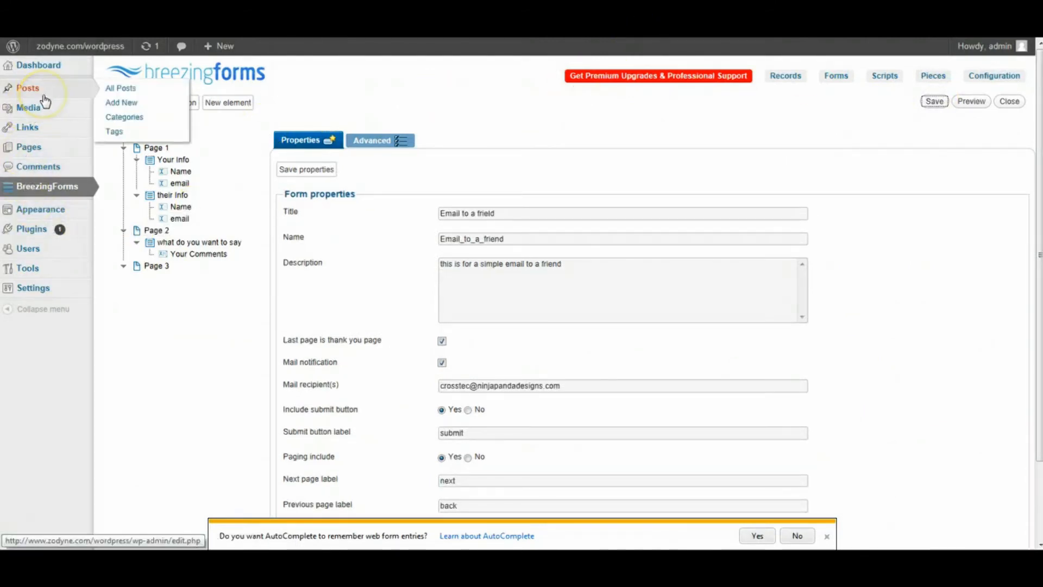
- Create a new post titled 'email to a friend' and let it autosave as a draft
{"action": "left_click", "coordinate": [118, 106]}
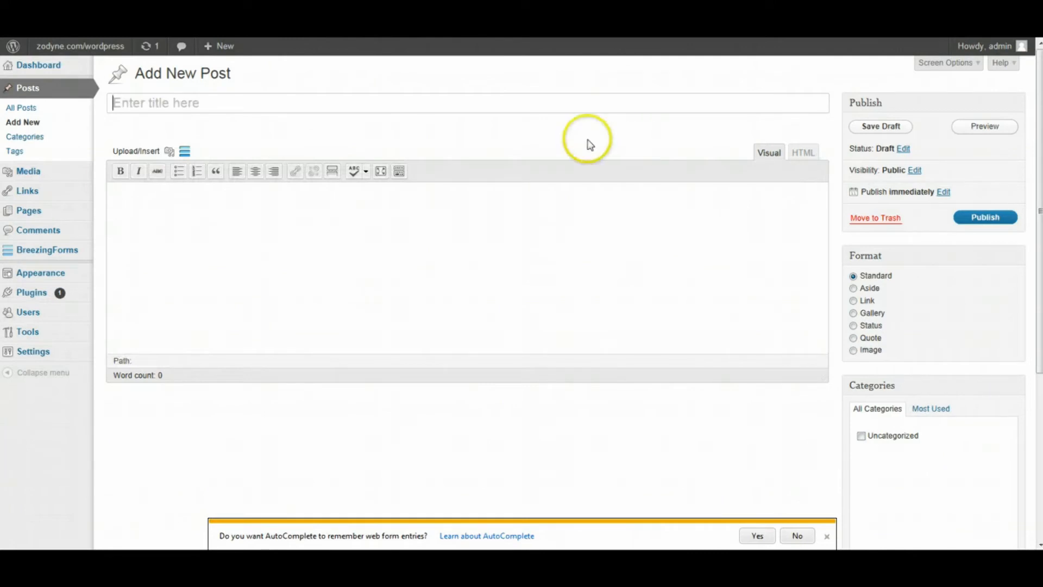
{"action": "left_click", "coordinate": [466, 103]}
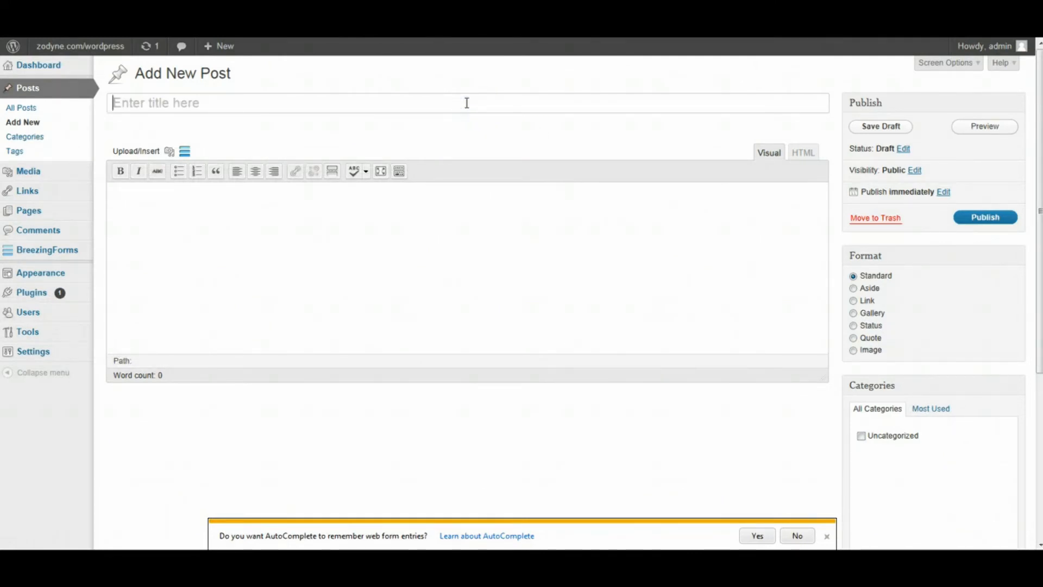
{"action": "type", "text": "email to a "}
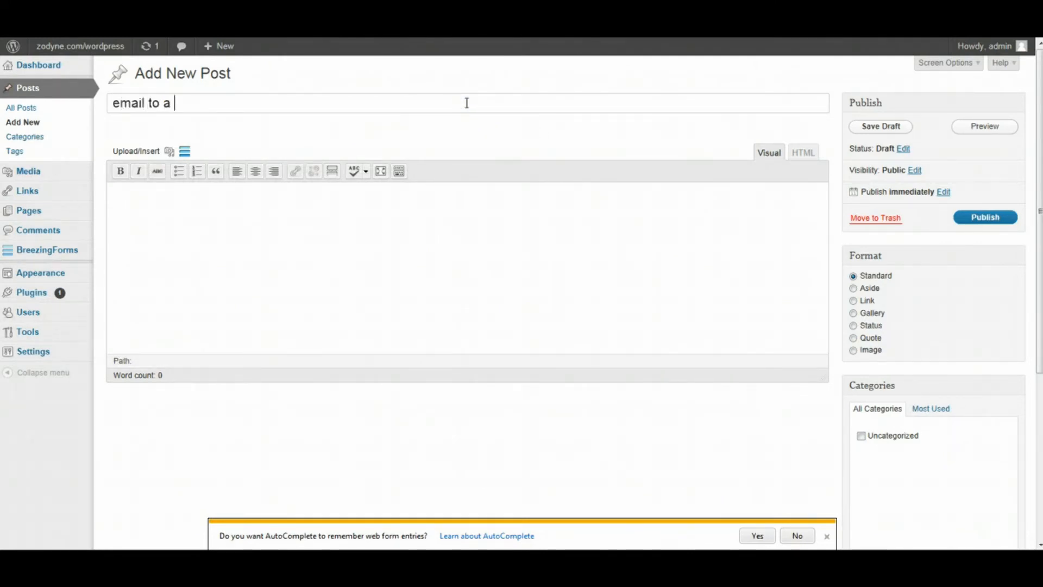
{"action": "type", "text": "friend"}
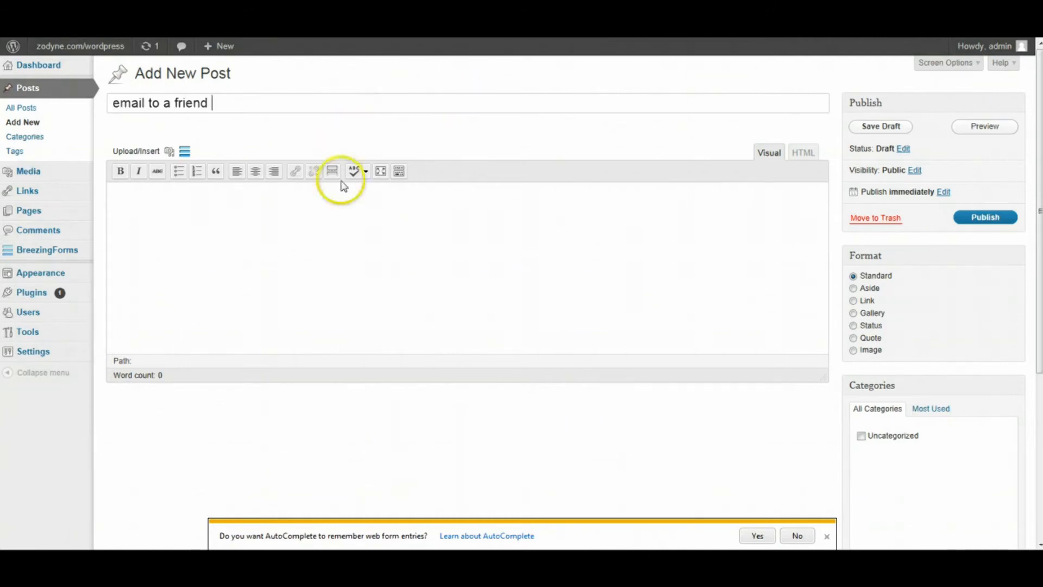
{"action": "left_click", "coordinate": [338, 221]}
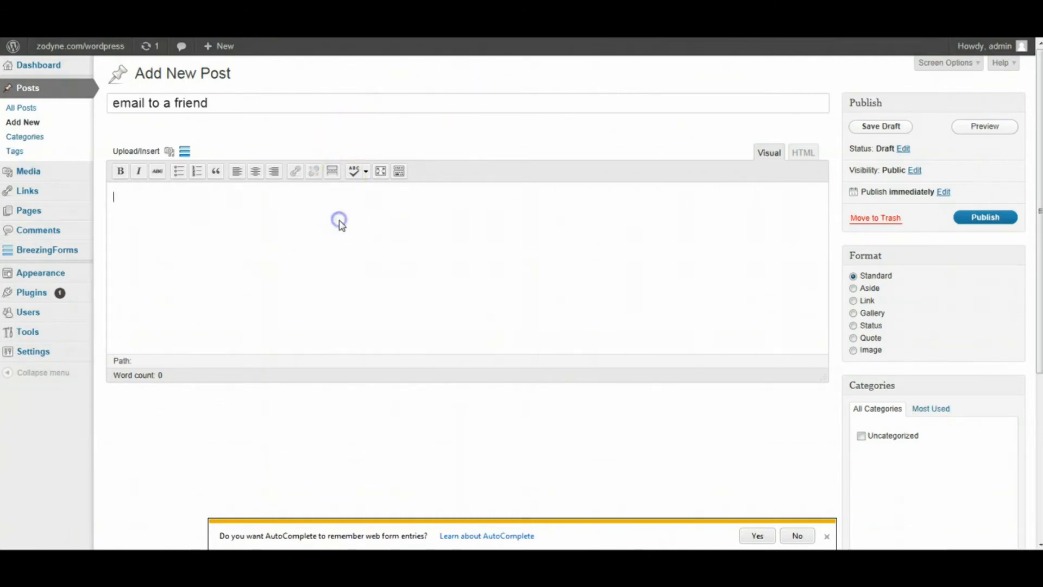
- Insert the [breezingforms name="Email_to_a_friend"] shortcode into the post body, leaving iFrame at no
{"action": "left_click", "coordinate": [184, 154]}
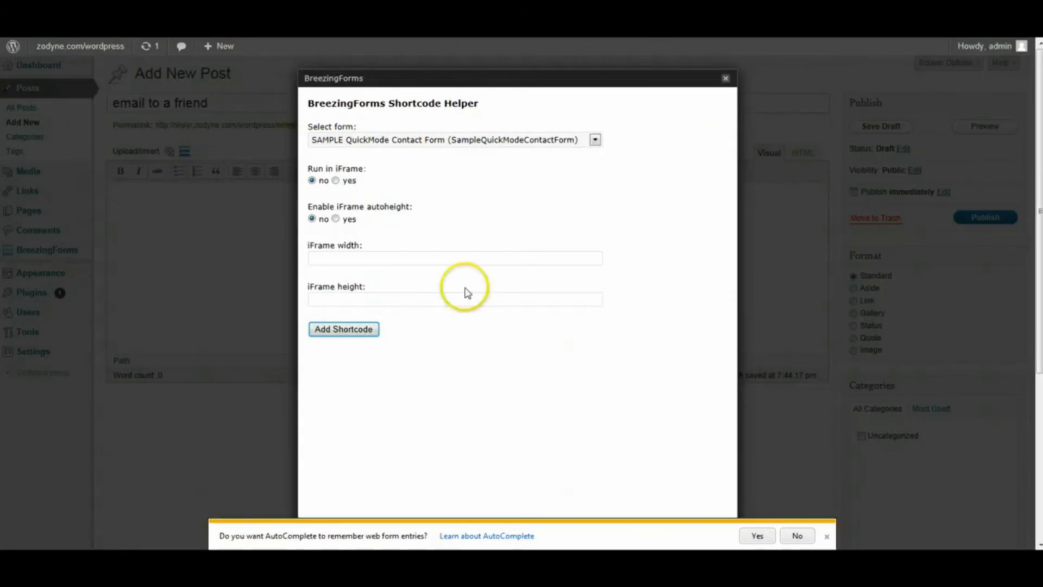
{"action": "left_click", "coordinate": [827, 537]}
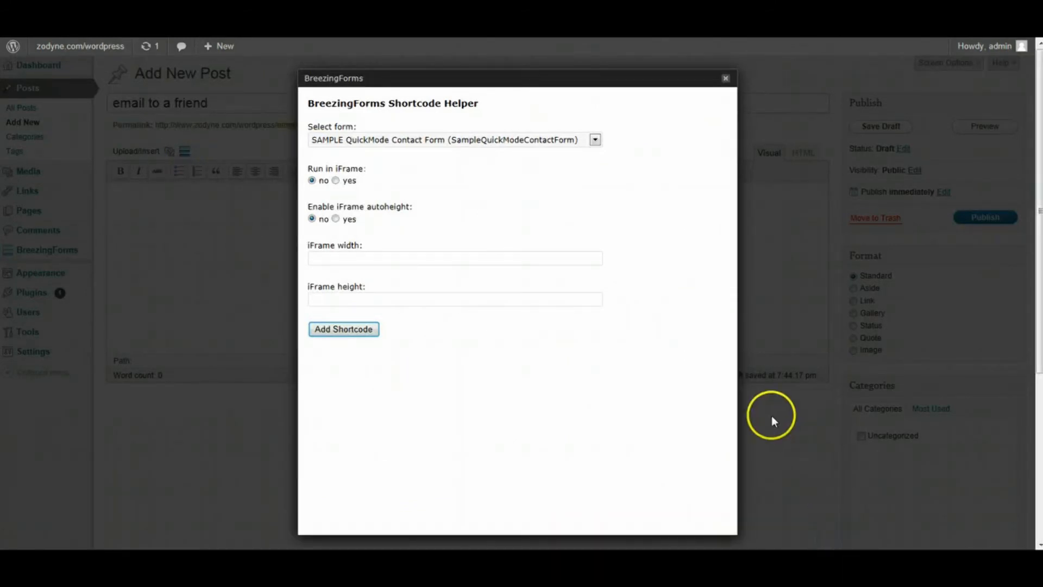
{"action": "left_click", "coordinate": [582, 143]}
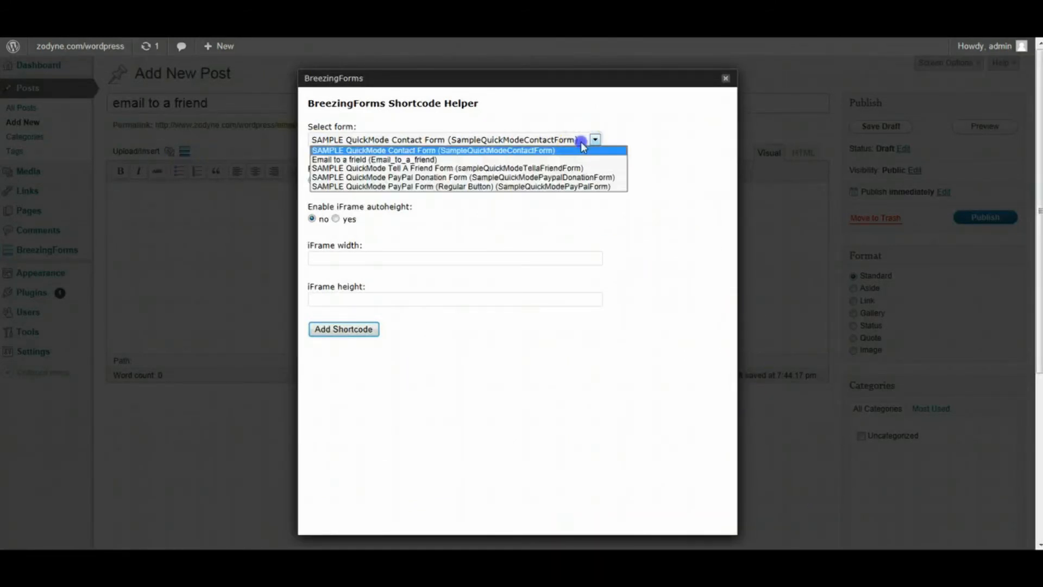
{"action": "left_click", "coordinate": [388, 161]}
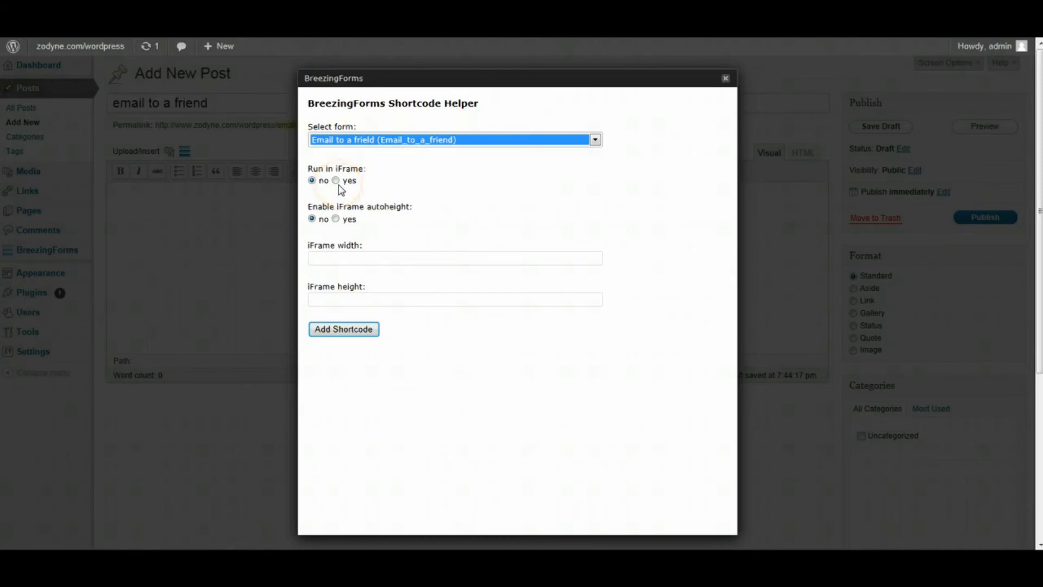
{"action": "left_click", "coordinate": [335, 219]}
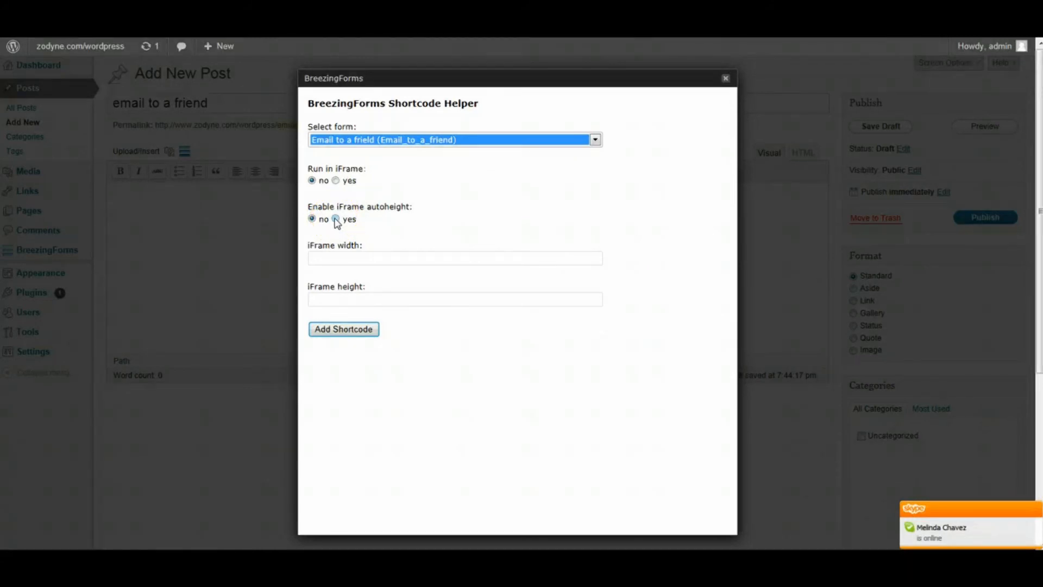
{"action": "left_click", "coordinate": [315, 183]}
{"action": "left_click", "coordinate": [347, 333]}
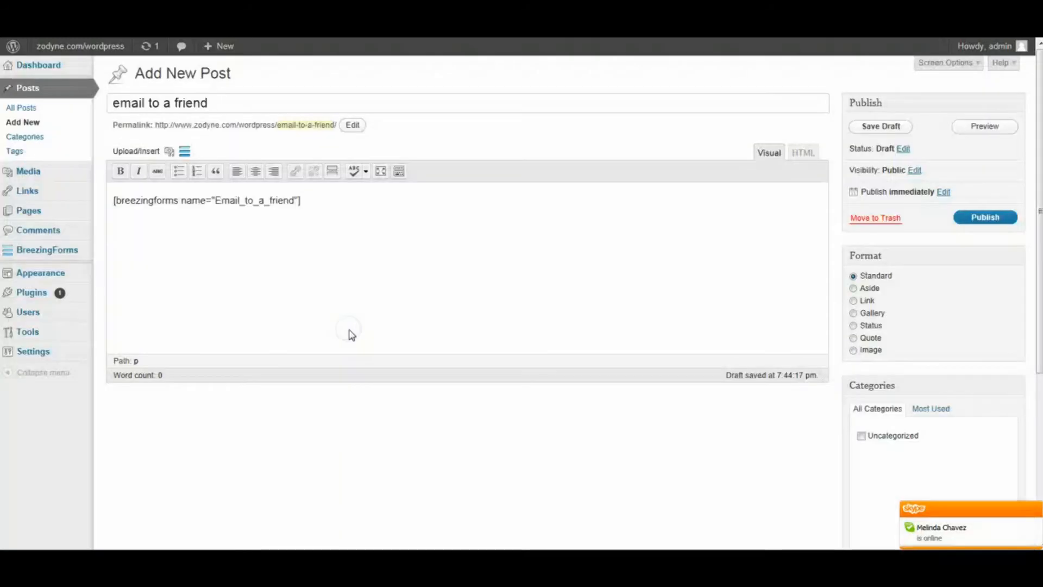
{"action": "left_click", "coordinate": [382, 323]}
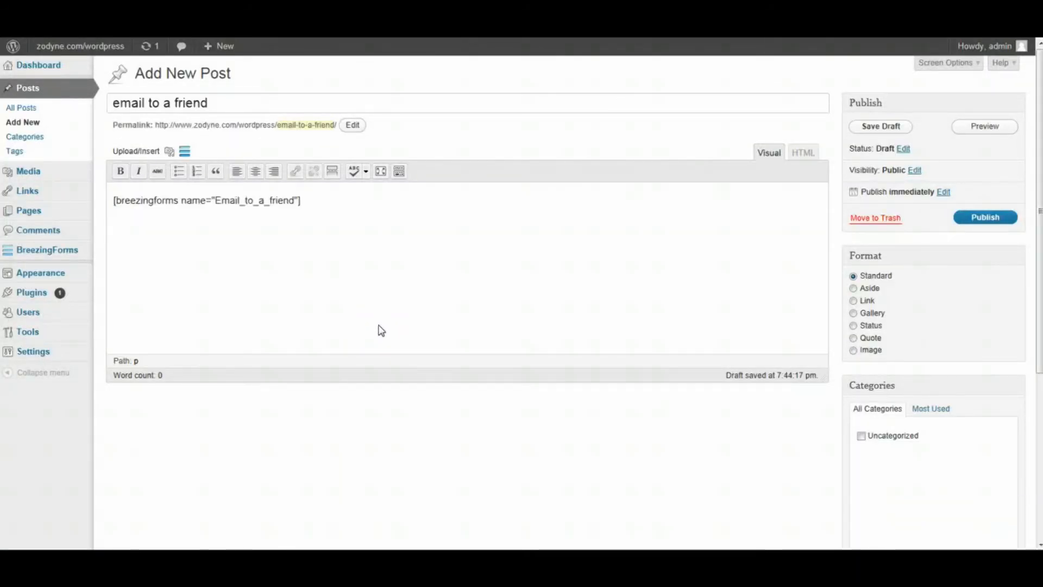
- Publish the 'email to a friend' post and preview it on the live site
{"action": "left_click", "coordinate": [990, 218]}
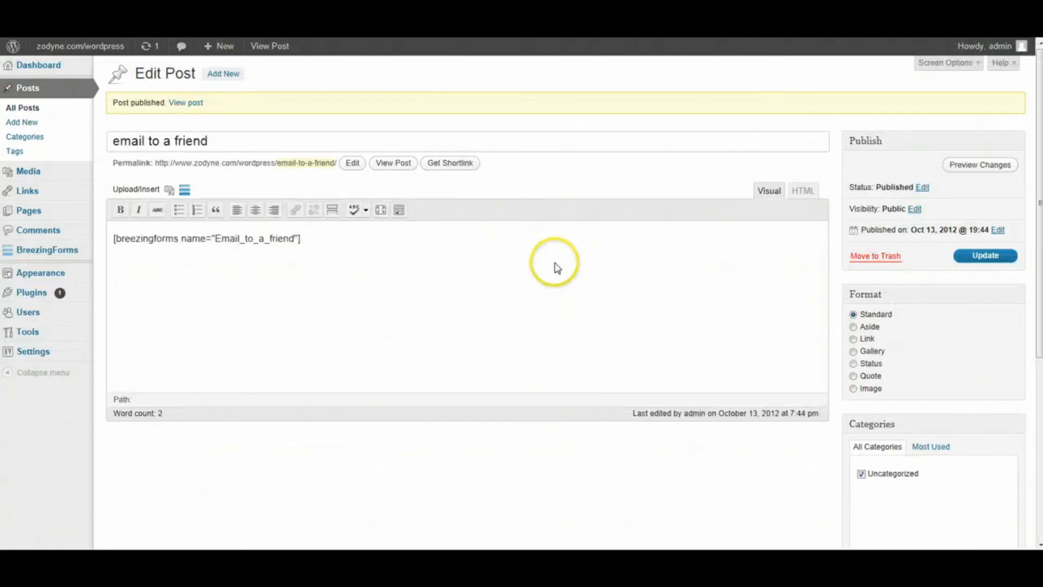
{"action": "left_click", "coordinate": [973, 165]}
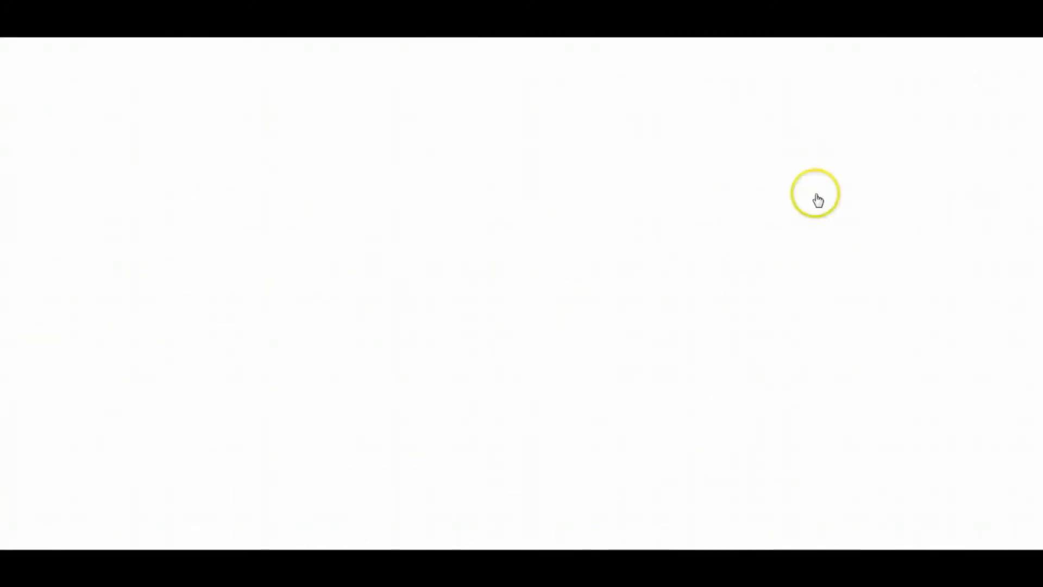
- Enter the sender's name and e-mail in the Your Info section of the live form
{"action": "scroll", "coordinate": [876, 277], "scroll_direction": "down", "scroll_amount": 4}
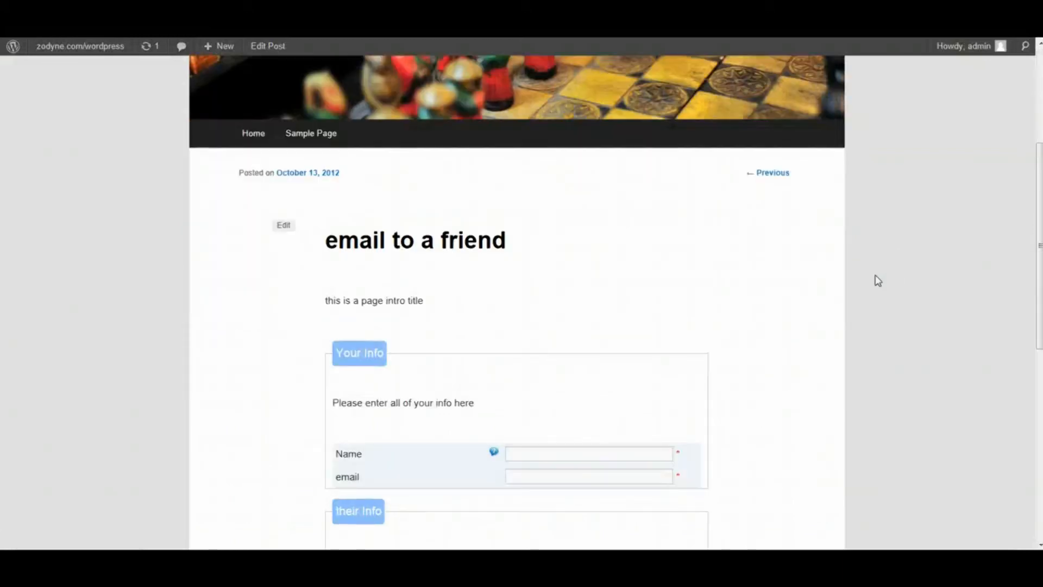
{"action": "scroll", "coordinate": [878, 280], "scroll_direction": "down", "scroll_amount": 1}
{"action": "scroll", "coordinate": [878, 280], "scroll_direction": "down", "scroll_amount": 1}
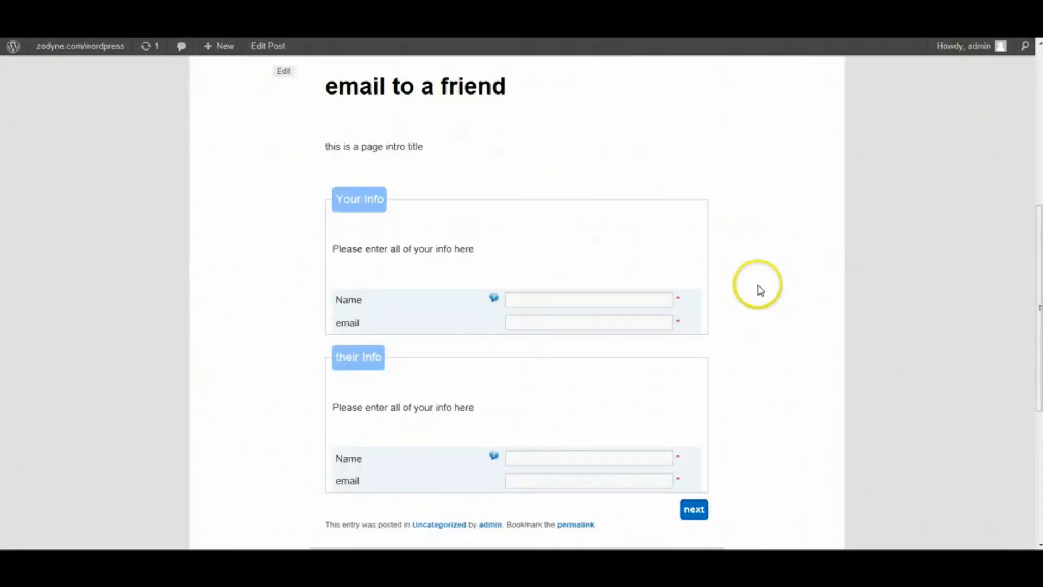
{"action": "scroll", "coordinate": [756, 288], "scroll_direction": "up", "scroll_amount": 5}
{"action": "scroll", "coordinate": [709, 270], "scroll_direction": "down", "scroll_amount": 1}
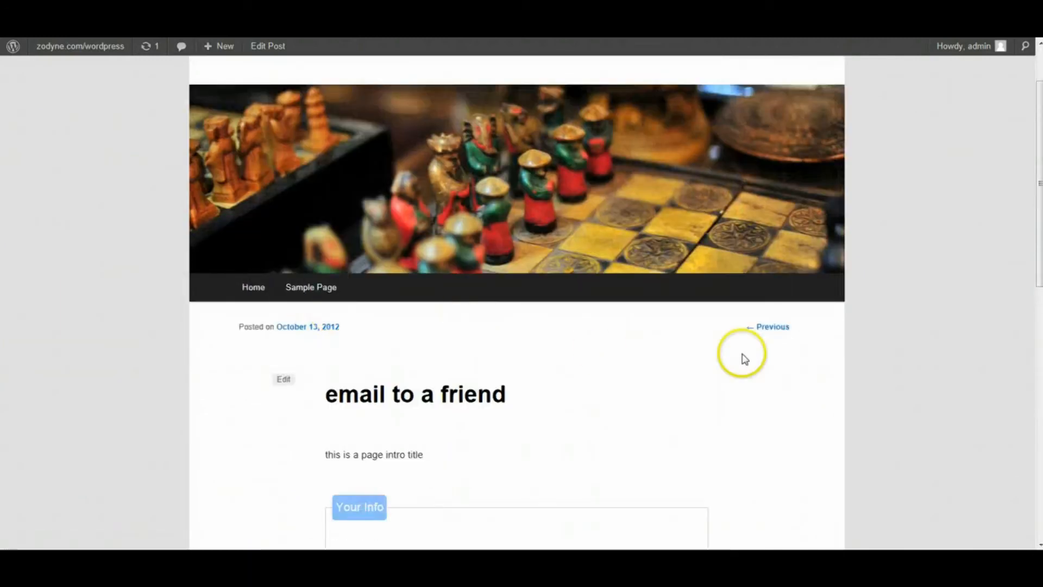
{"action": "scroll", "coordinate": [887, 345], "scroll_direction": "down", "scroll_amount": 6}
{"action": "scroll", "coordinate": [885, 337], "scroll_direction": "down", "scroll_amount": 1}
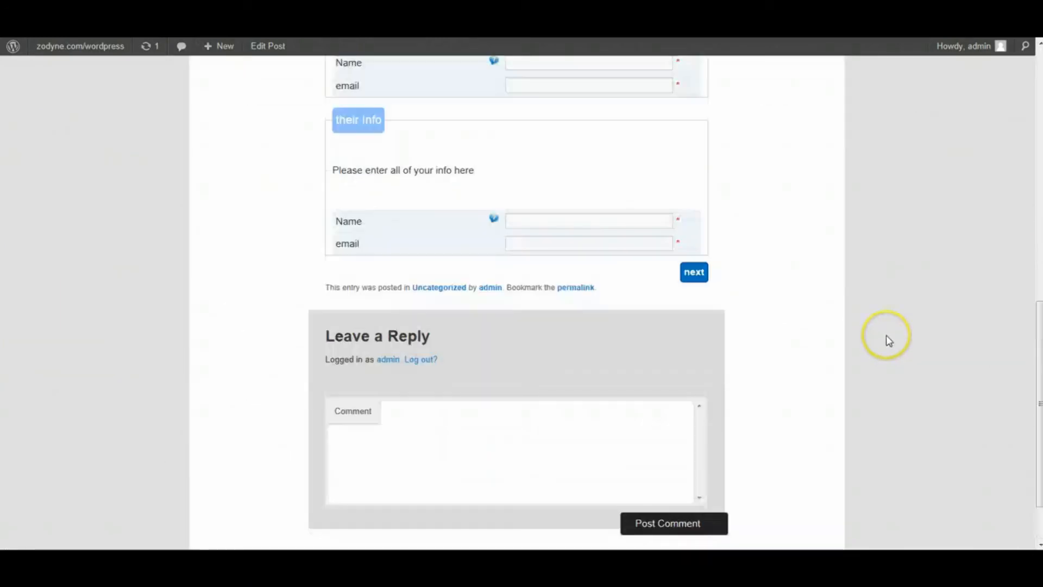
{"action": "scroll", "coordinate": [886, 336], "scroll_direction": "up", "scroll_amount": 3}
{"action": "scroll", "coordinate": [886, 335], "scroll_direction": "down", "scroll_amount": 1}
{"action": "left_click", "coordinate": [585, 219]}
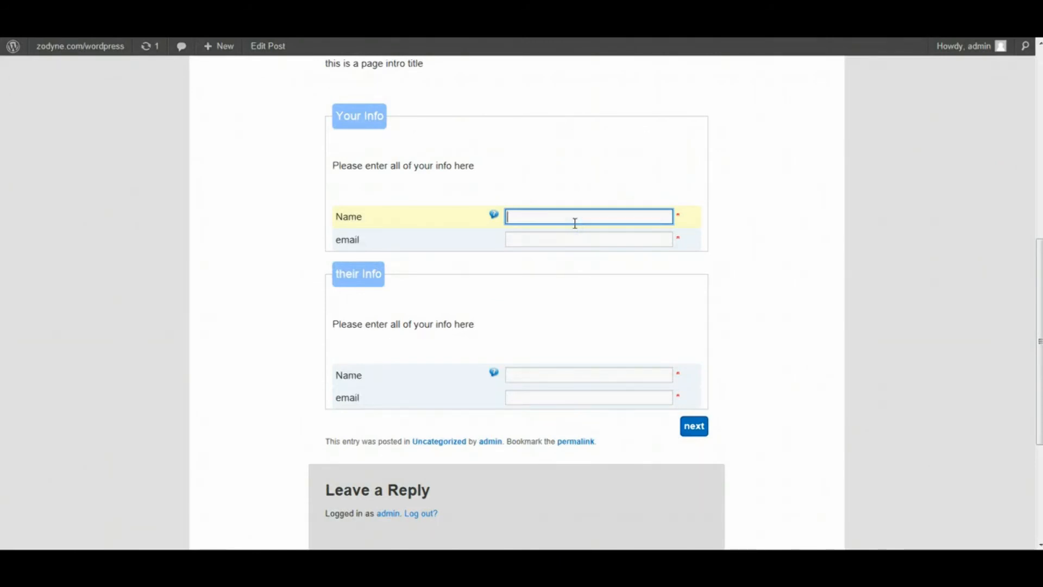
{"action": "type", "text": "michael"}
{"action": "key", "text": "Tab"}
{"action": "type", "text": "mic"}
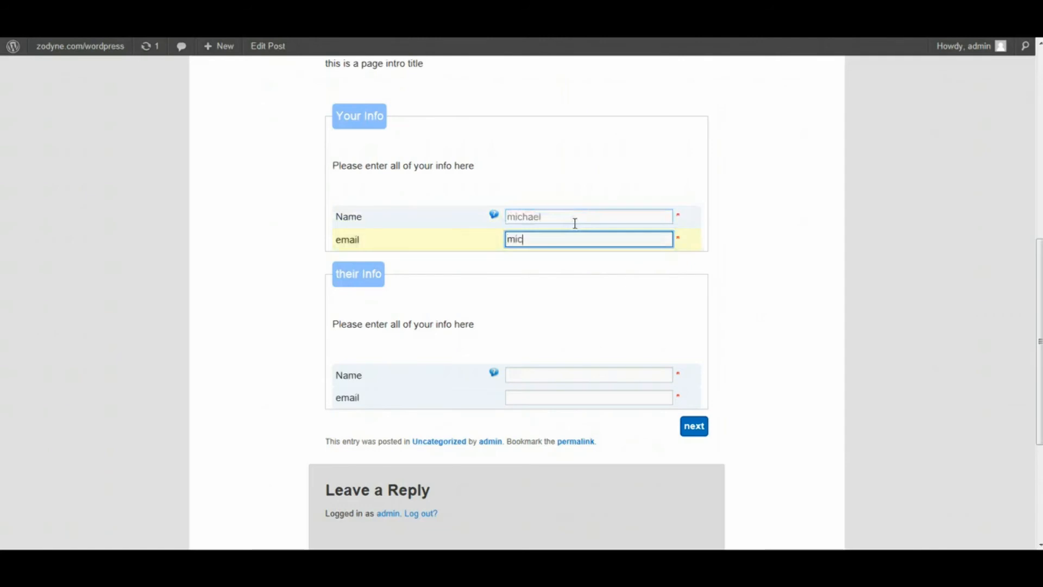
{"action": "type", "text": "hael@e.com"}
- Enter the friend's name and e-mail, then continue to the Your Comments page
{"action": "key", "text": "Tab"}
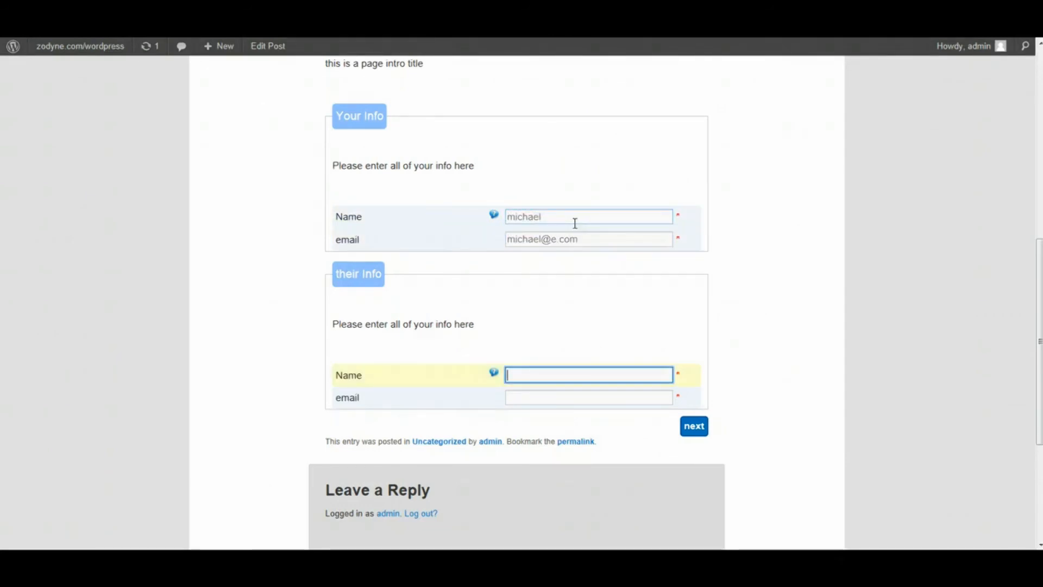
{"action": "type", "text": "jason"}
{"action": "key", "text": "Tab"}
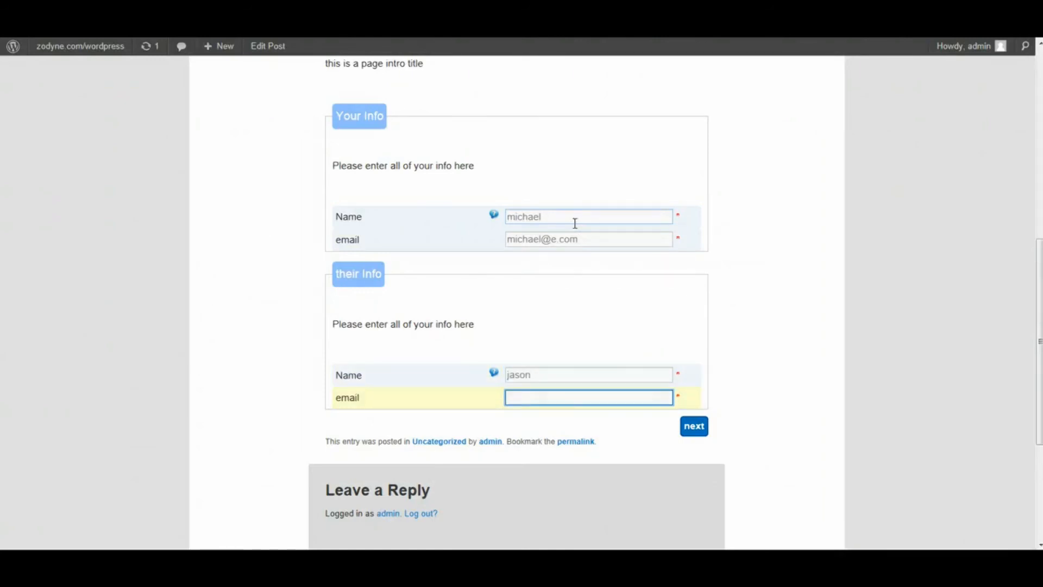
{"action": "type", "text": "jason@e.com"}
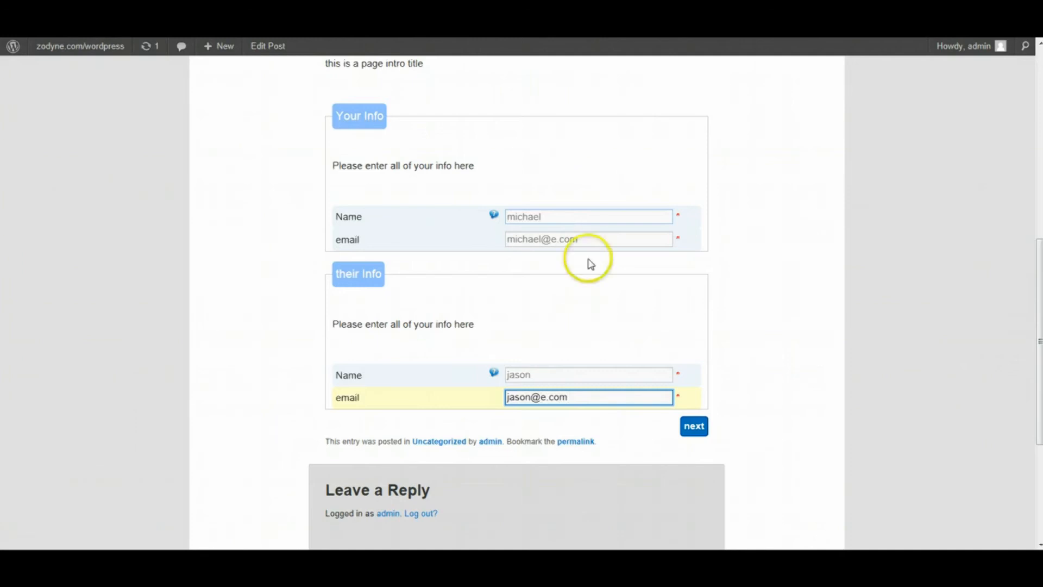
{"action": "left_click", "coordinate": [693, 426]}
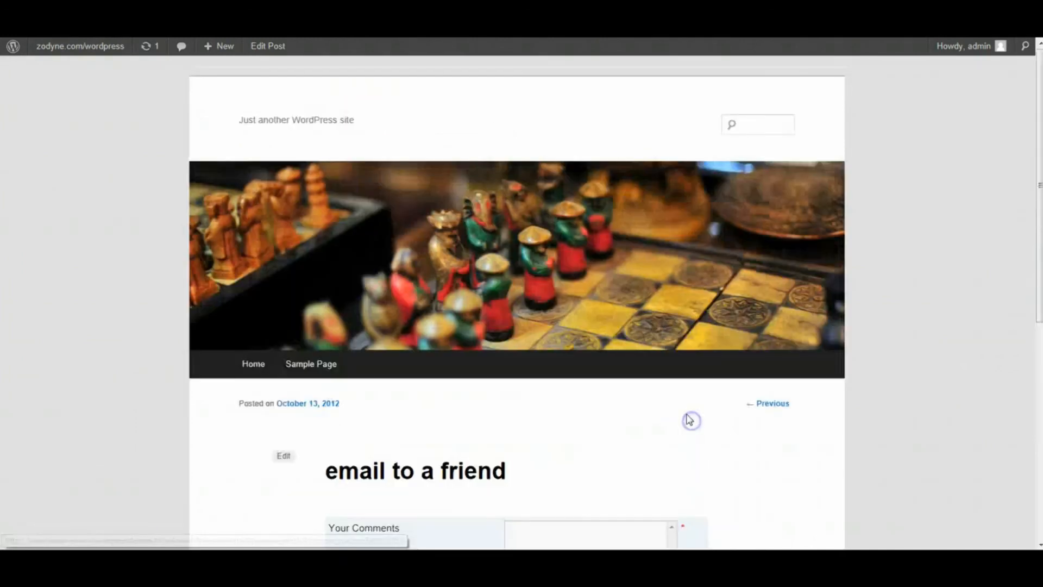
- After the empty-comment validation error, submit the form with comment 'test' to reach the thank-you message
{"action": "scroll", "coordinate": [646, 396], "scroll_direction": "down", "scroll_amount": 4}
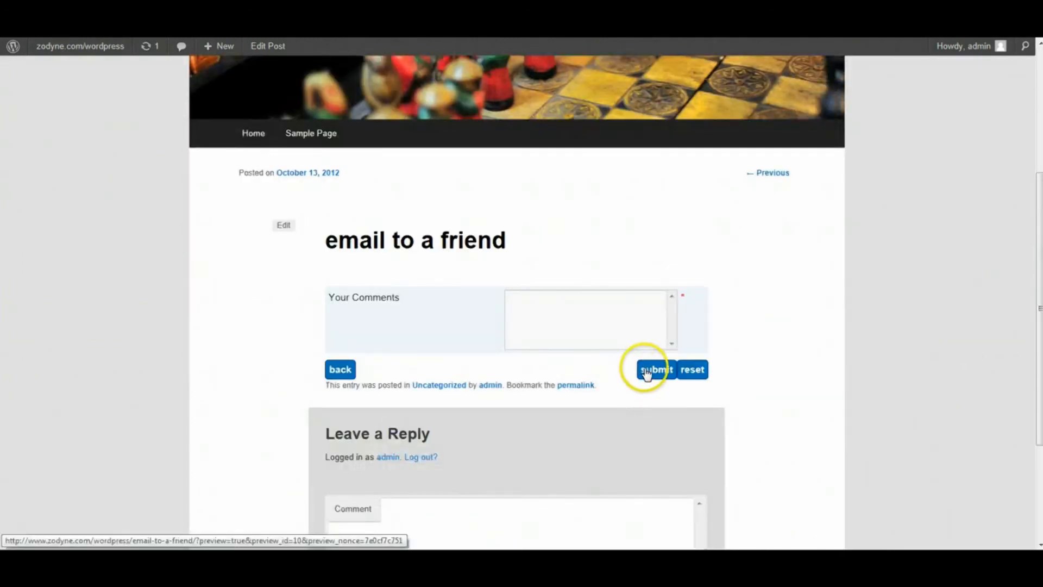
{"action": "left_click", "coordinate": [646, 375]}
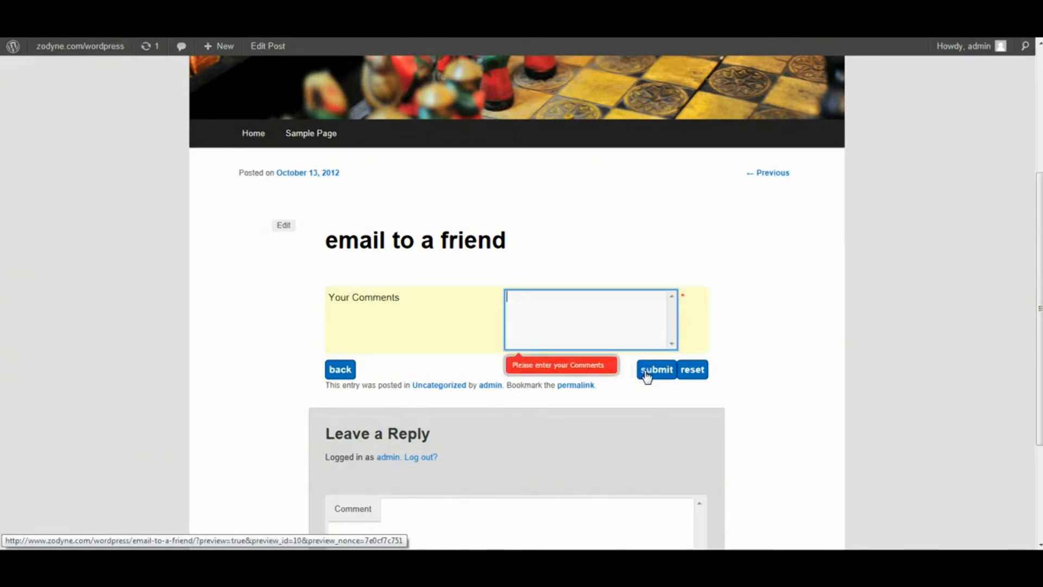
{"action": "left_click", "coordinate": [625, 333]}
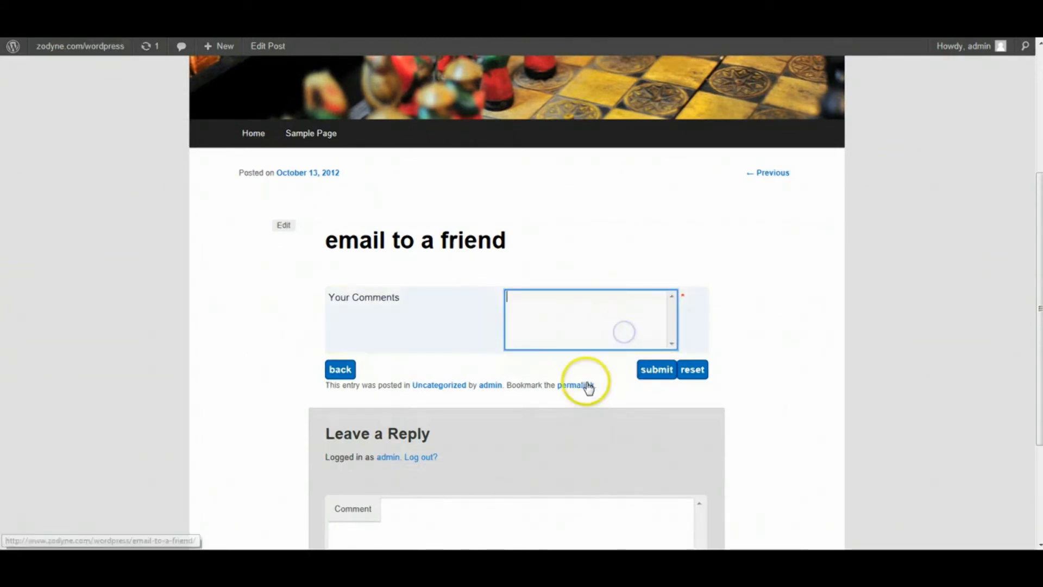
{"action": "type", "text": "test"}
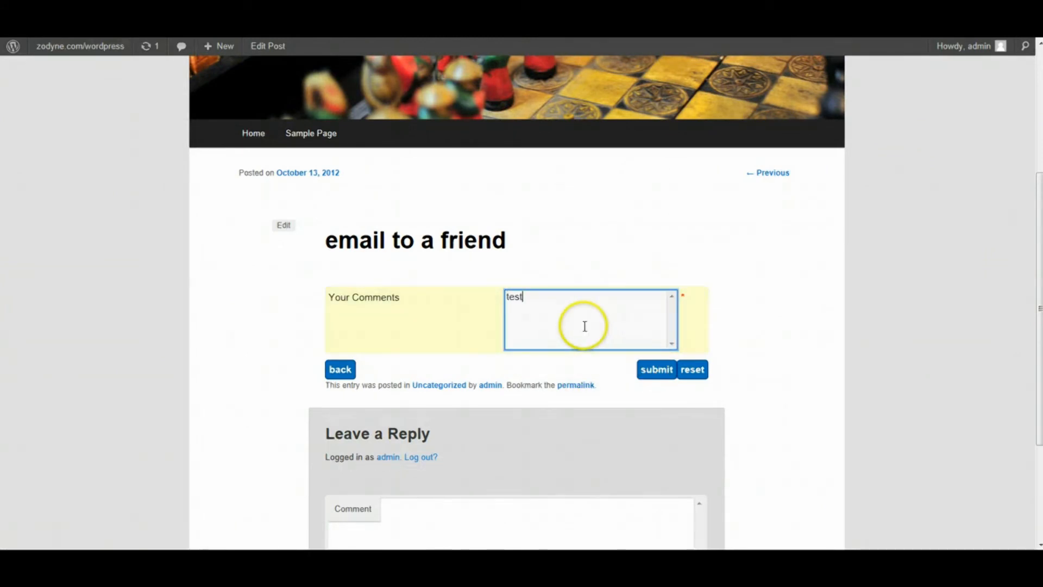
{"action": "left_click", "coordinate": [646, 375]}
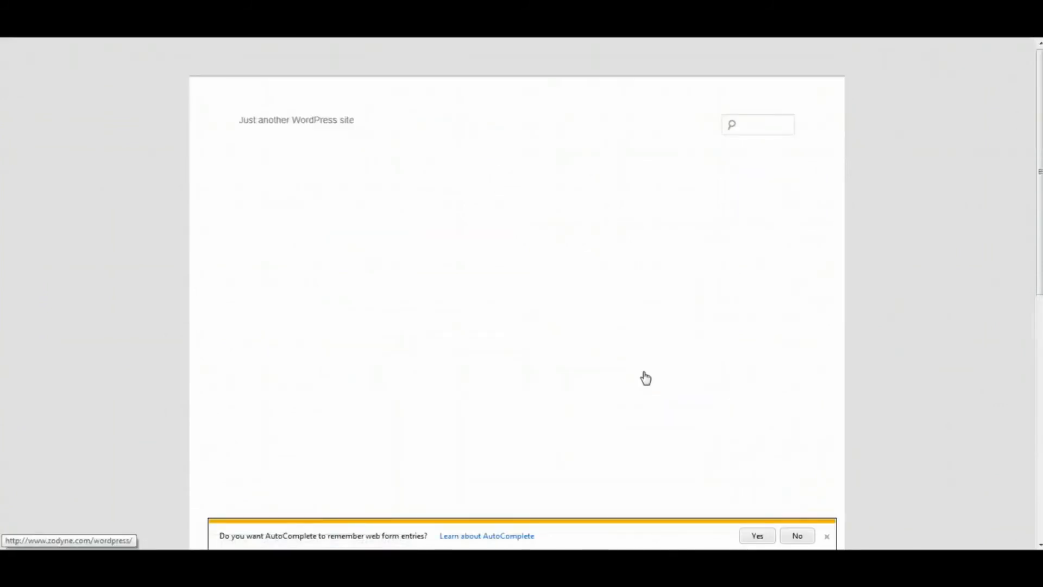
{"action": "scroll", "coordinate": [750, 332], "scroll_direction": "down", "scroll_amount": 5}
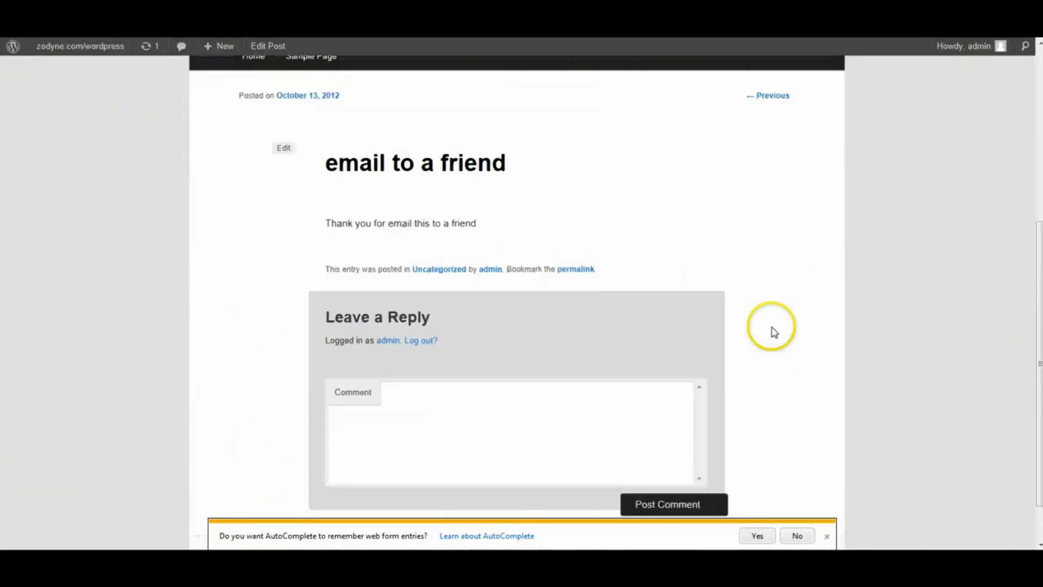
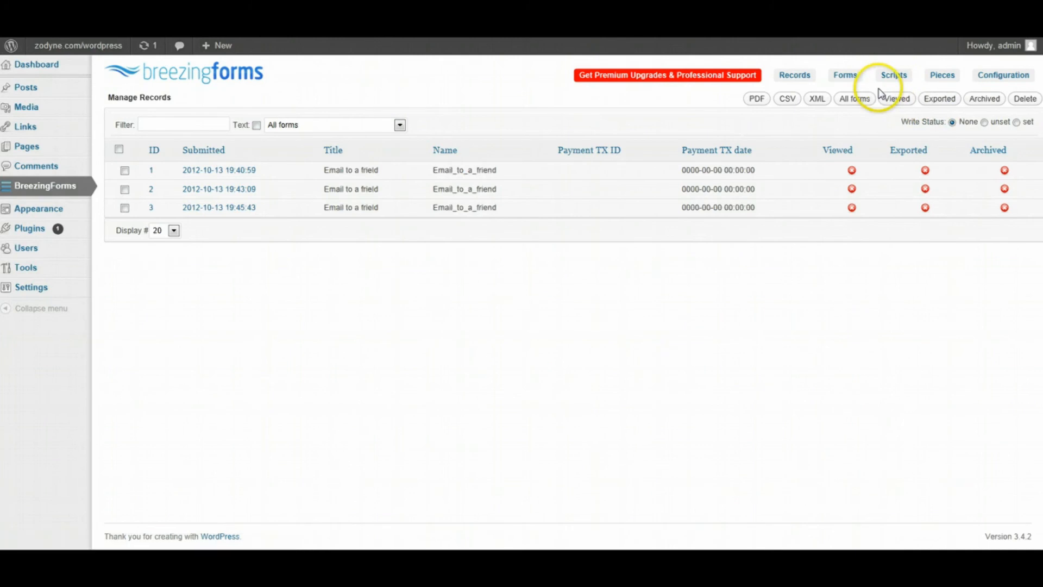
- Review the 'Valid email' script's code in the script library, then cancel without saving
{"action": "left_click", "coordinate": [895, 79]}
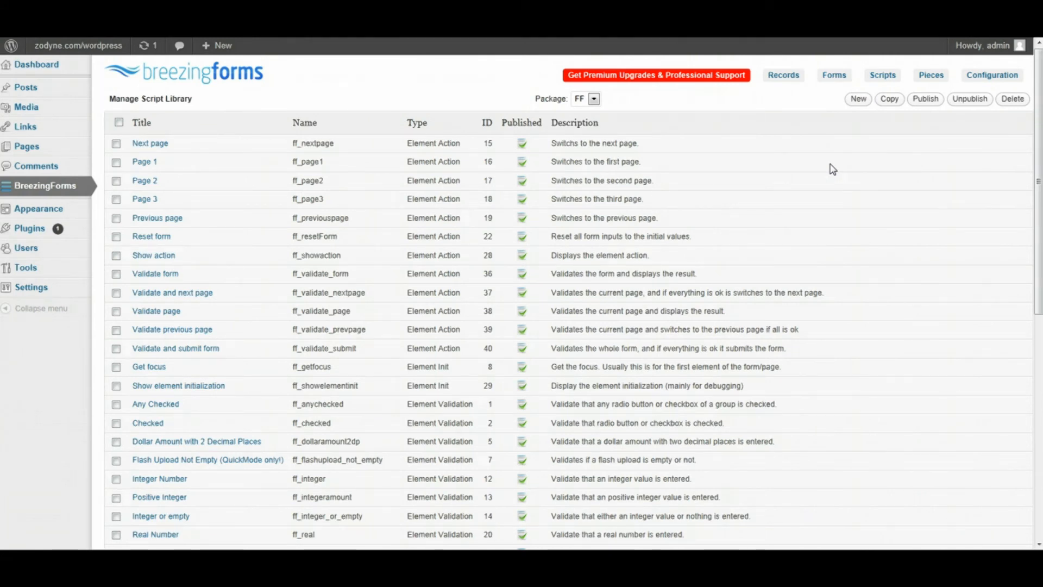
{"action": "scroll", "coordinate": [349, 205], "scroll_direction": "down", "scroll_amount": 8}
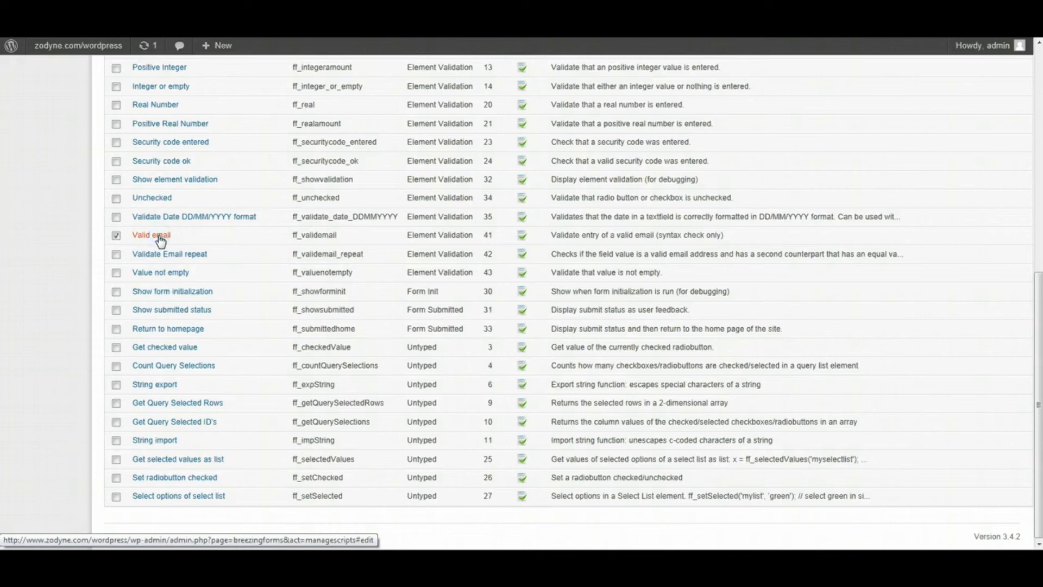
{"action": "left_click", "coordinate": [161, 239]}
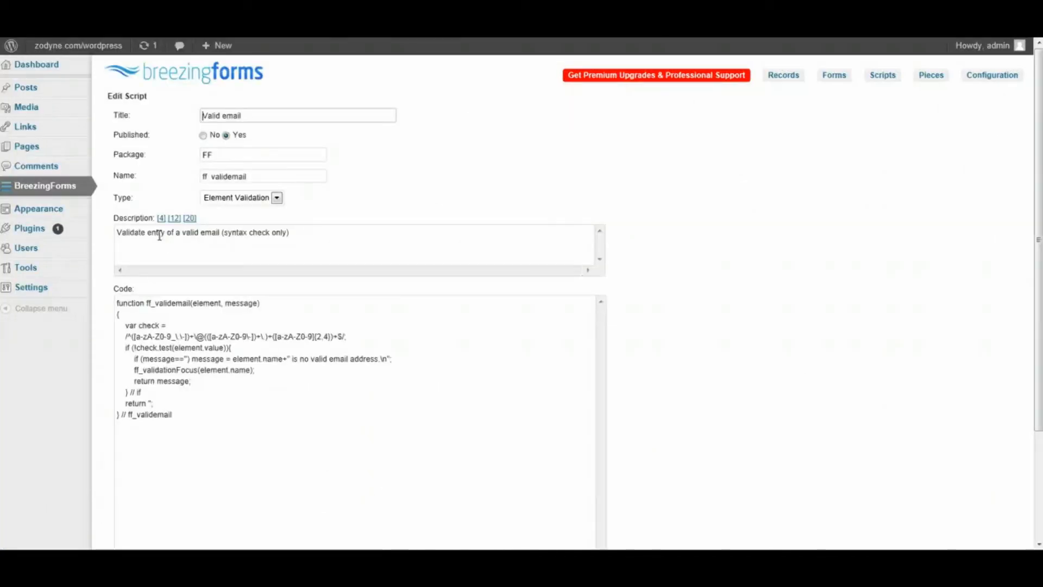
{"action": "left_click", "coordinate": [290, 354]}
{"action": "scroll", "coordinate": [373, 216], "scroll_direction": "down", "scroll_amount": 3}
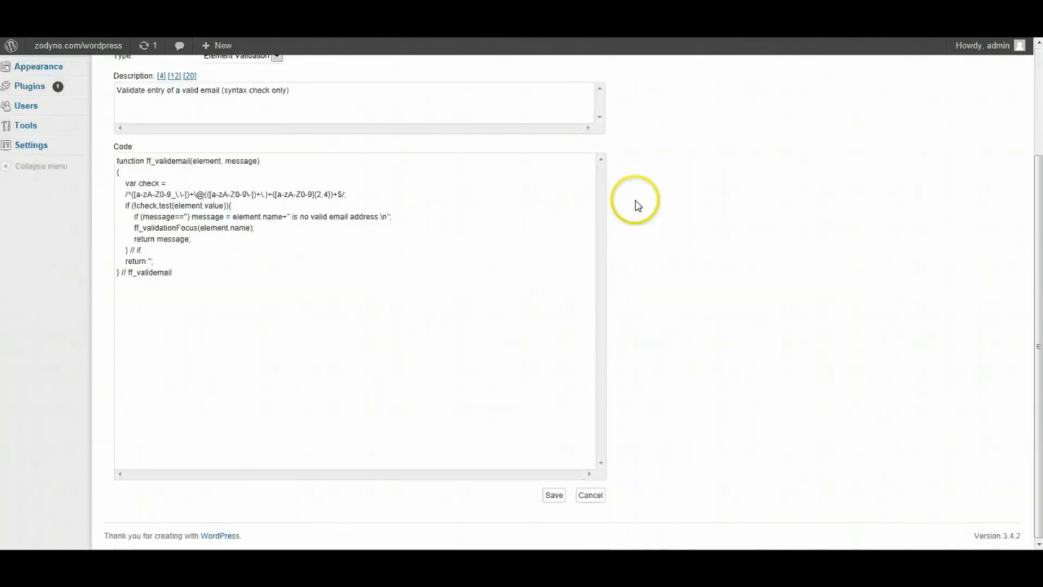
{"action": "left_click", "coordinate": [591, 494]}
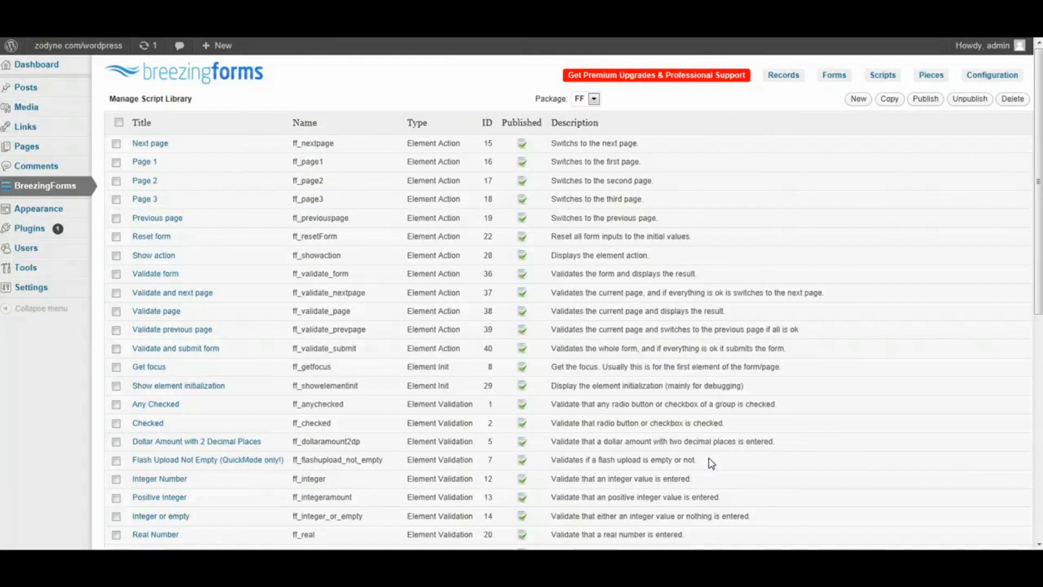
{"action": "left_click", "coordinate": [825, 80]}
- Start a new quick form with a page, section and textfield labelled and named 'email'
{"action": "left_click", "coordinate": [846, 80]}
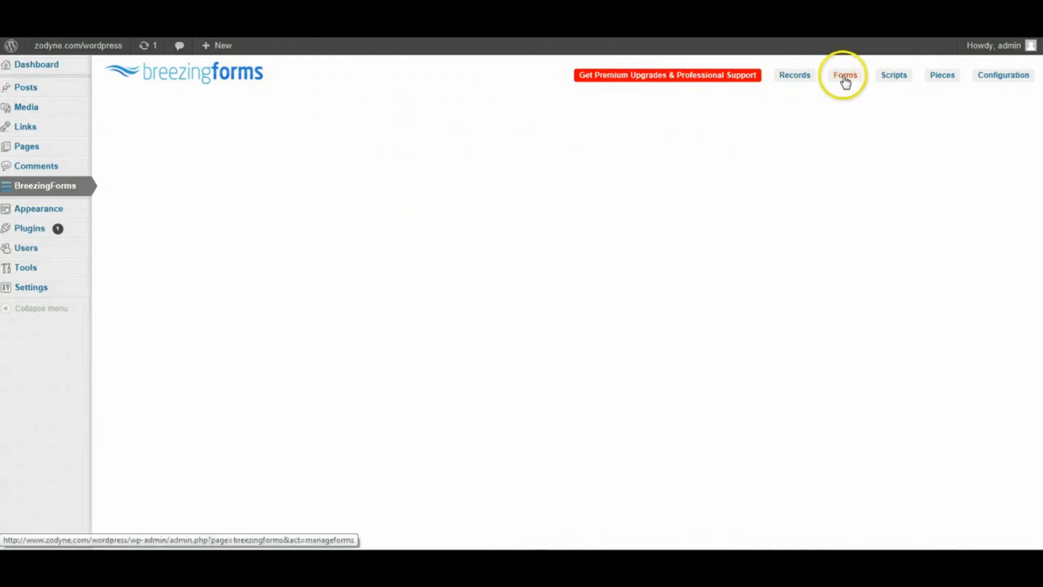
{"action": "left_click", "coordinate": [871, 100]}
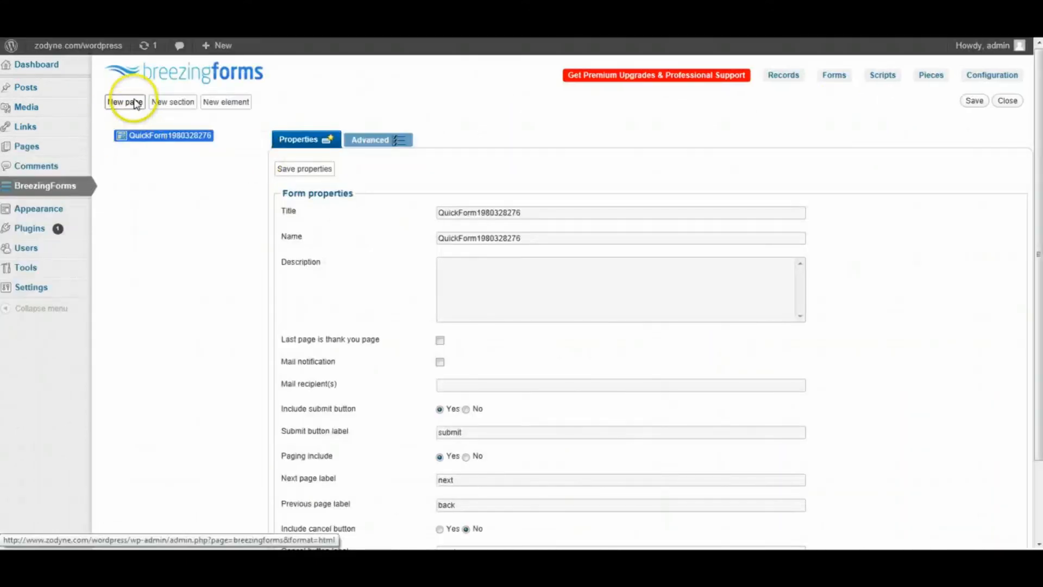
{"action": "left_click", "coordinate": [125, 102]}
{"action": "left_click", "coordinate": [172, 102]}
{"action": "left_click", "coordinate": [226, 102]}
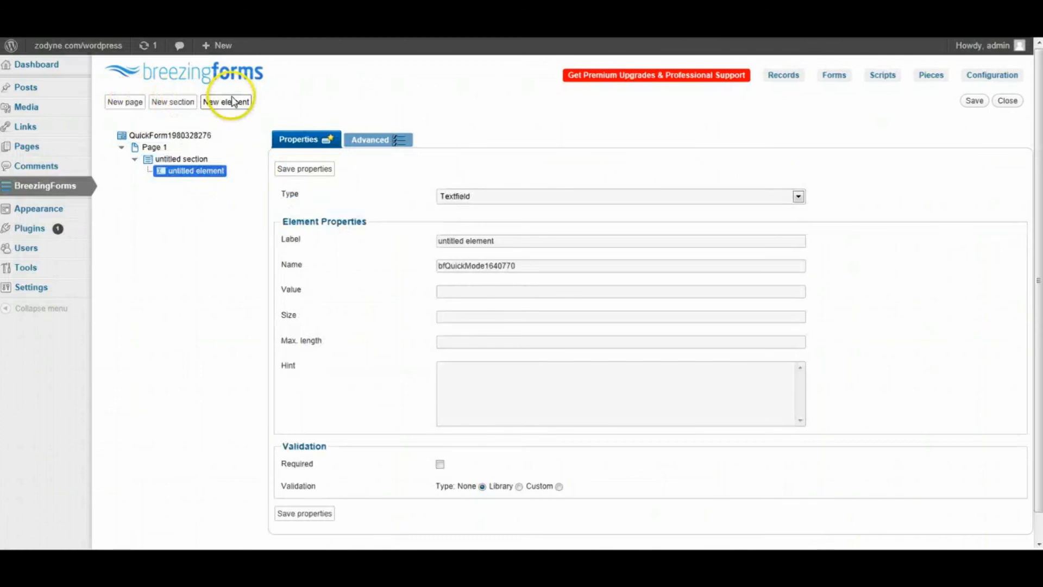
{"action": "triple_click", "coordinate": [505, 240]}
{"action": "type", "text": "email"}
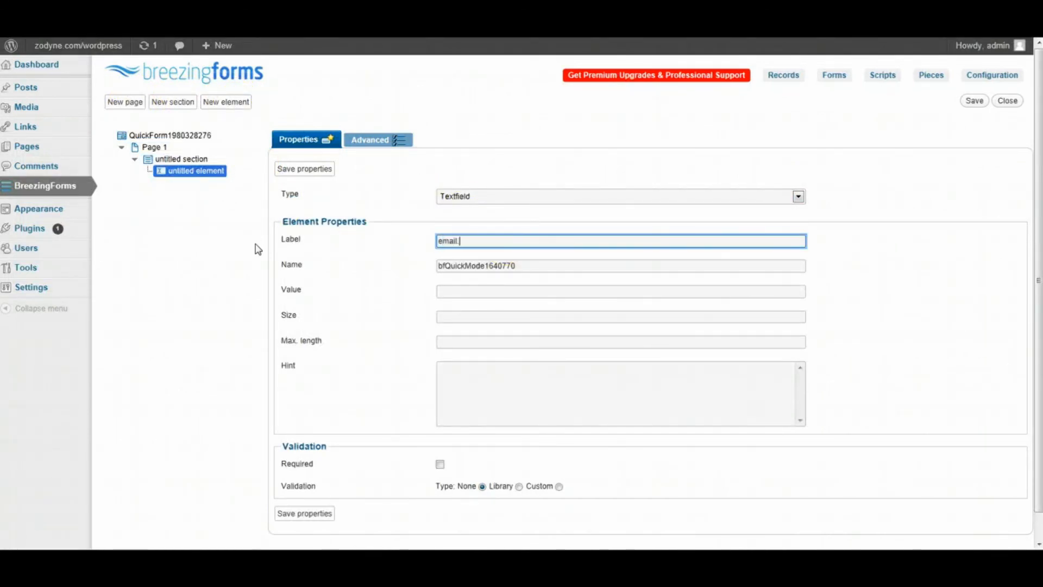
{"action": "key", "text": "Tab"}
{"action": "type", "text": "e"}
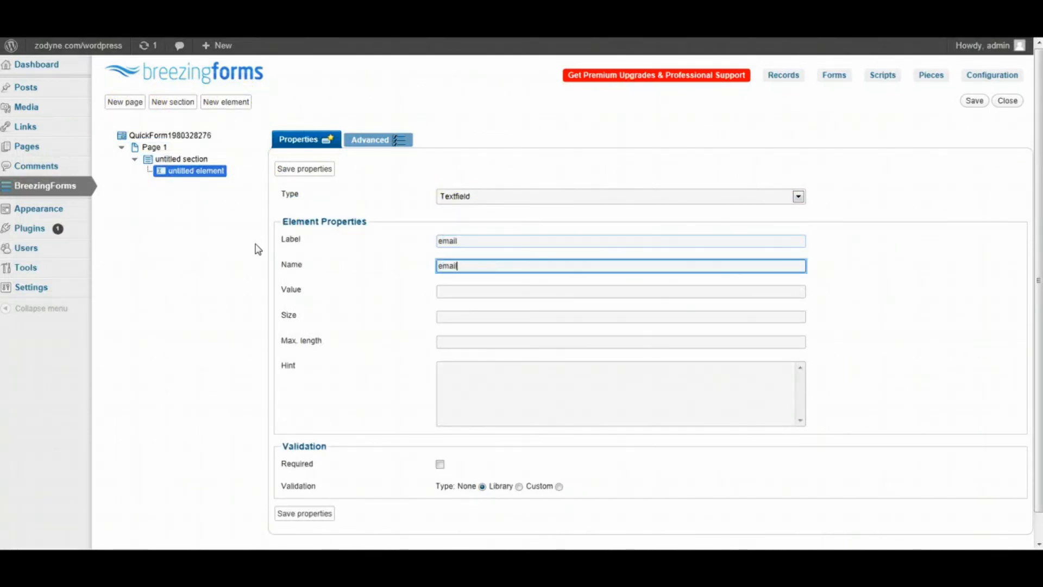
{"action": "type", "text": "mail"}
{"action": "left_click", "coordinate": [311, 170]}
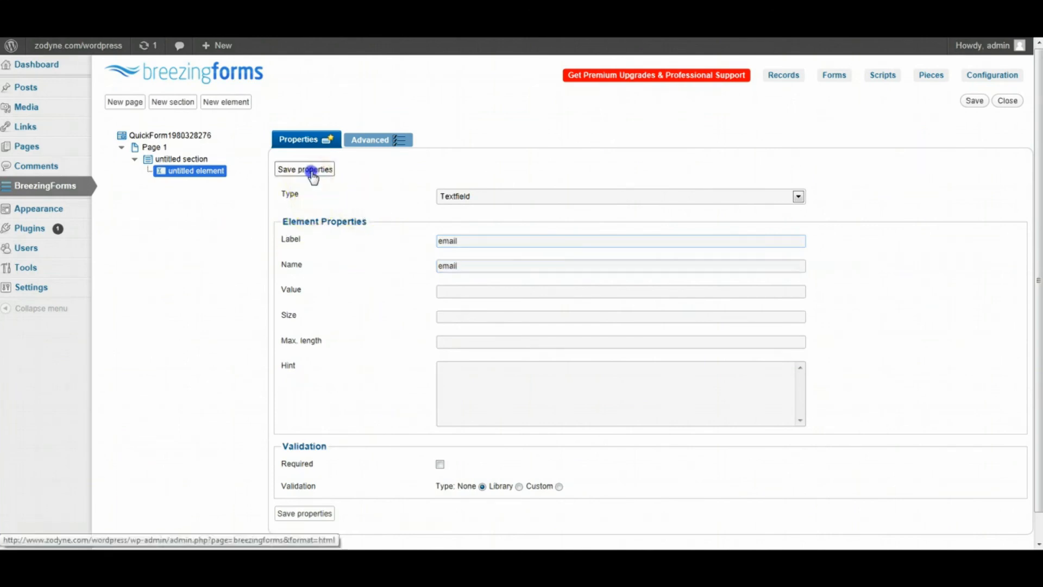
- Set the email field to Library validation using the ff_validemail script
{"action": "scroll", "coordinate": [389, 282], "scroll_direction": "down", "scroll_amount": 2}
{"action": "left_click", "coordinate": [518, 435]}
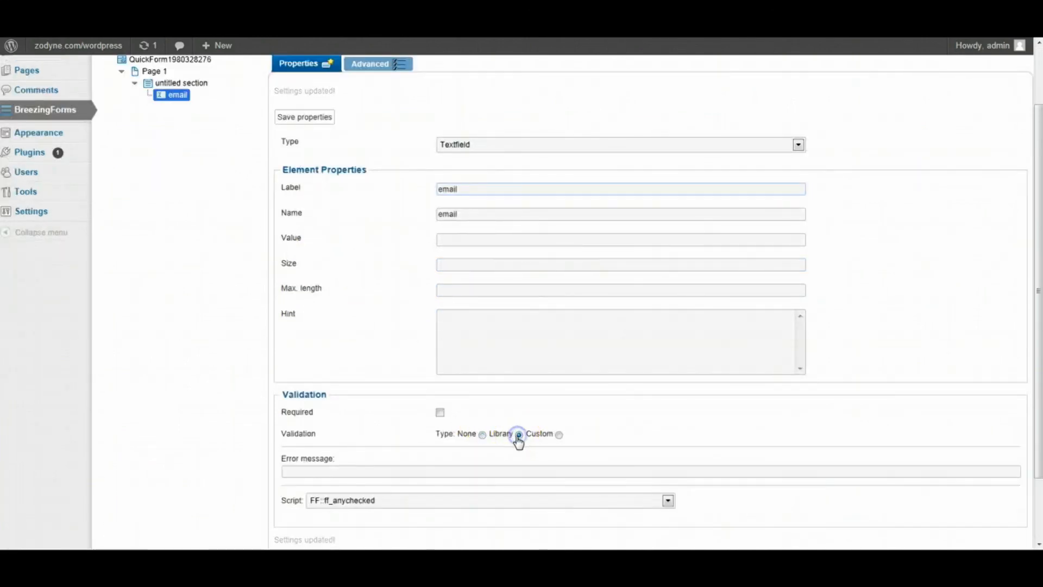
{"action": "scroll", "coordinate": [543, 380], "scroll_direction": "down", "scroll_amount": 2}
{"action": "left_click", "coordinate": [481, 445]}
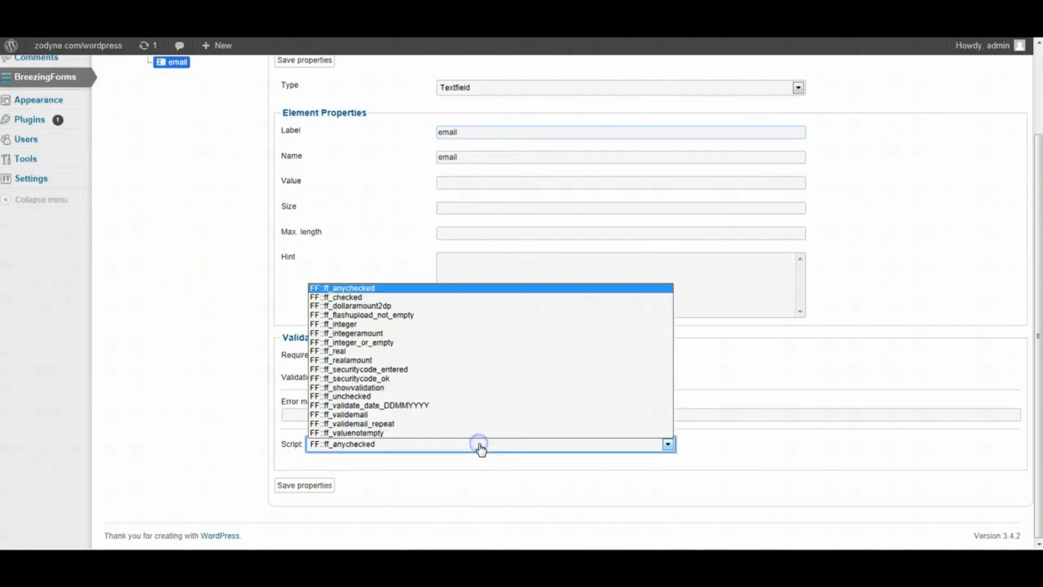
{"action": "left_click", "coordinate": [390, 416]}
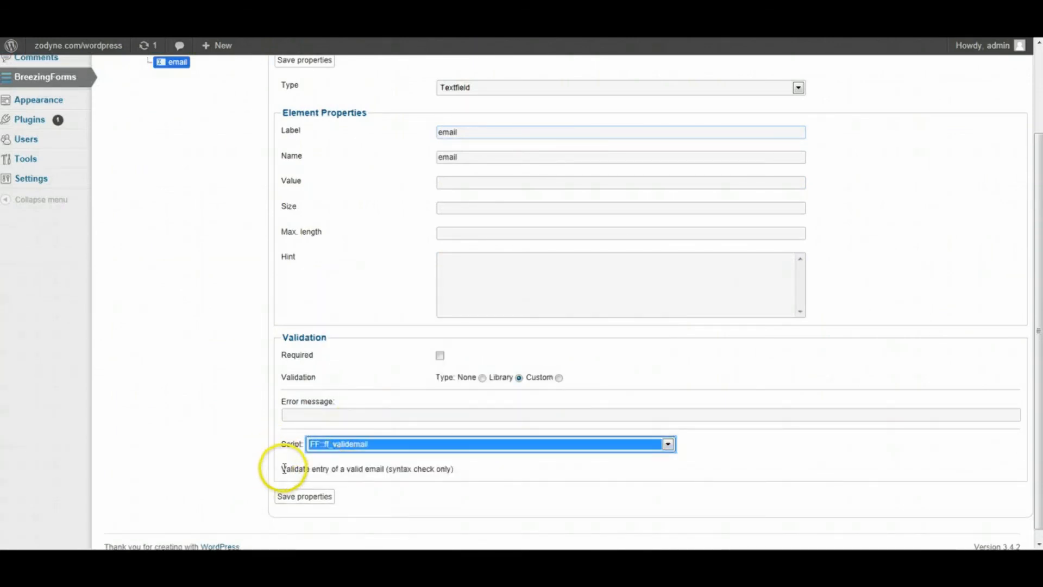
{"action": "left_click_drag", "start_coordinate": [283, 468], "coordinate": [456, 470]}
{"action": "left_click", "coordinate": [310, 497]}
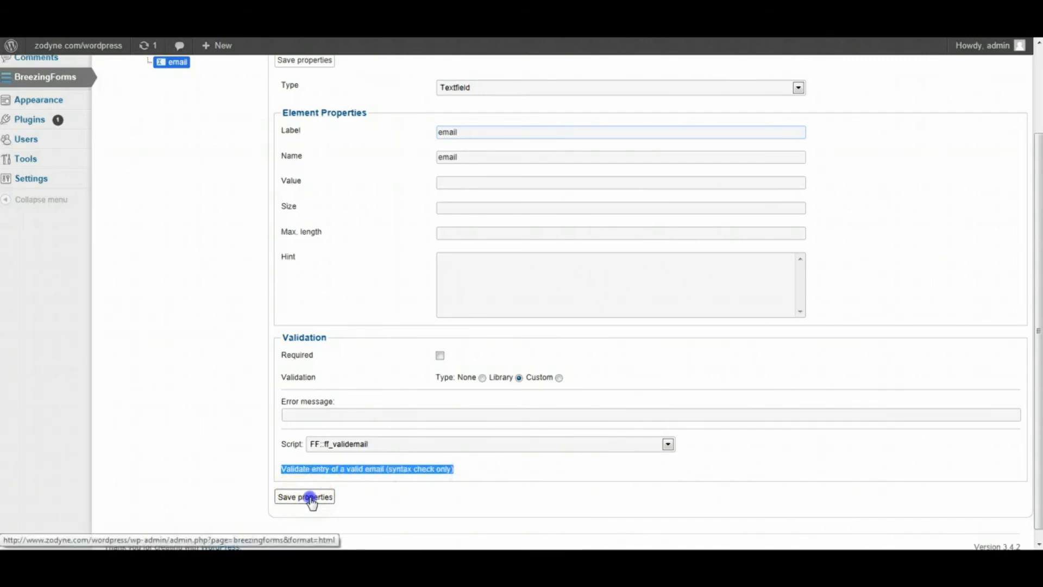
- Add the error message 'pleas enter a valid email' and save the quick form
{"action": "left_click", "coordinate": [371, 440]}
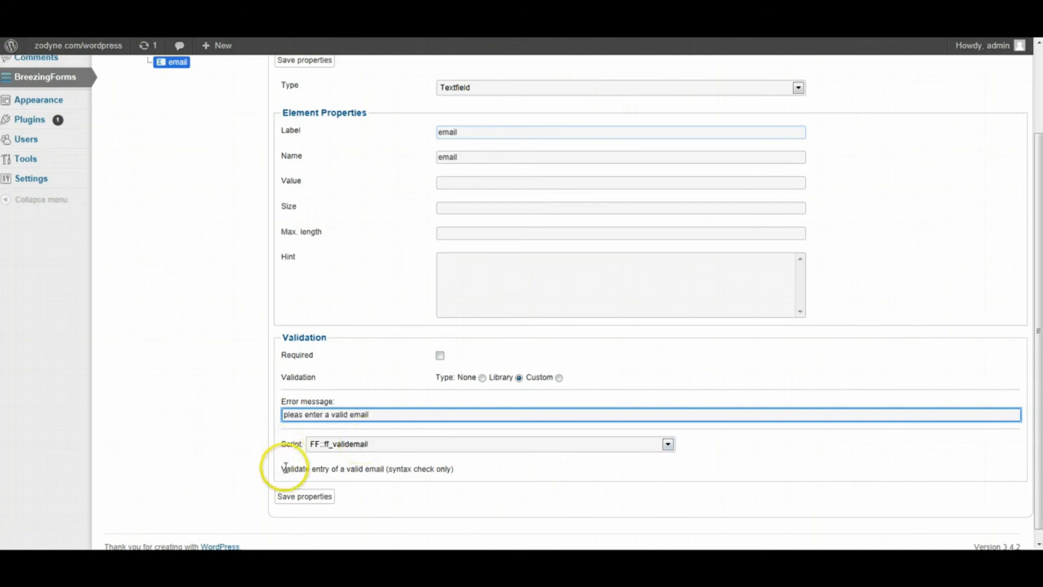
{"action": "left_click", "coordinate": [302, 497]}
{"action": "scroll", "coordinate": [587, 394], "scroll_direction": "up", "scroll_amount": 2}
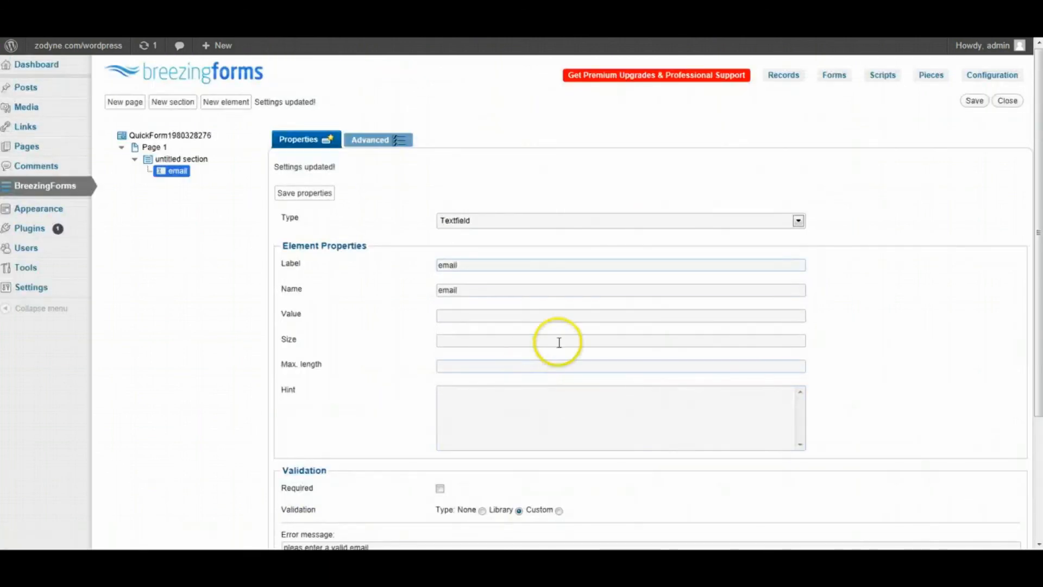
{"action": "left_click", "coordinate": [975, 101]}
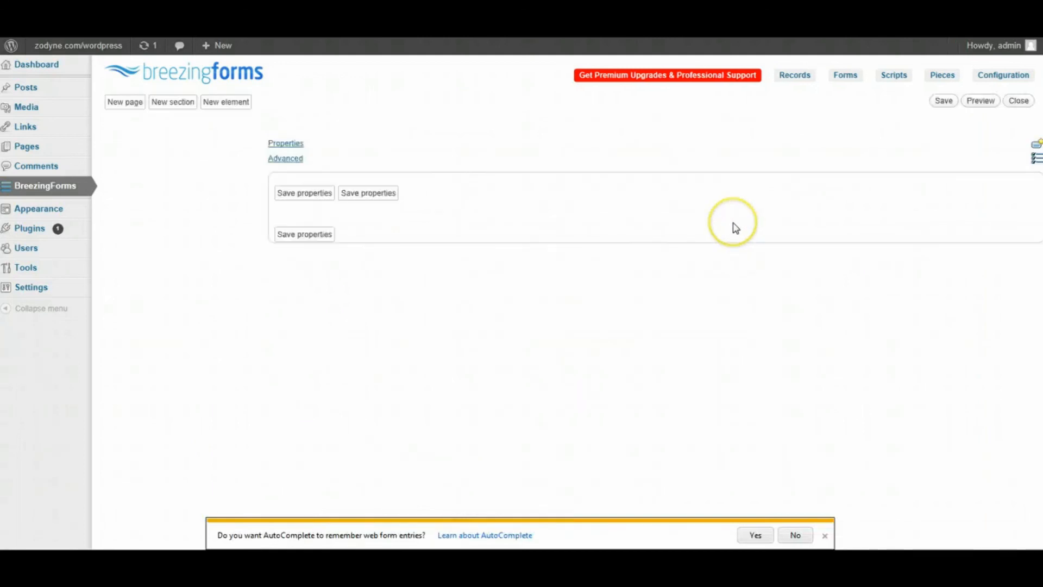
{"action": "left_click", "coordinate": [972, 106]}
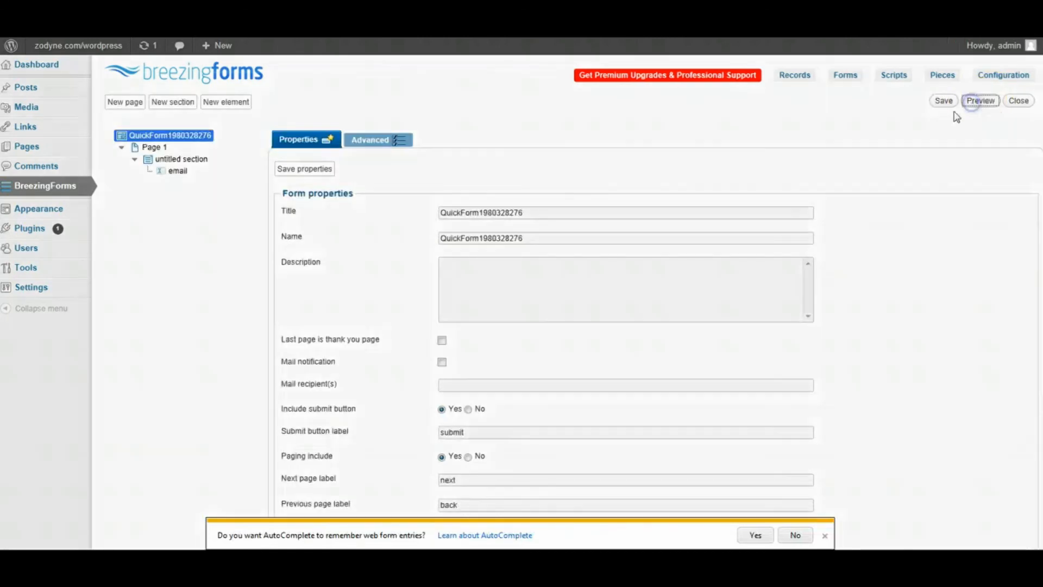
{"action": "left_click", "coordinate": [605, 169]}
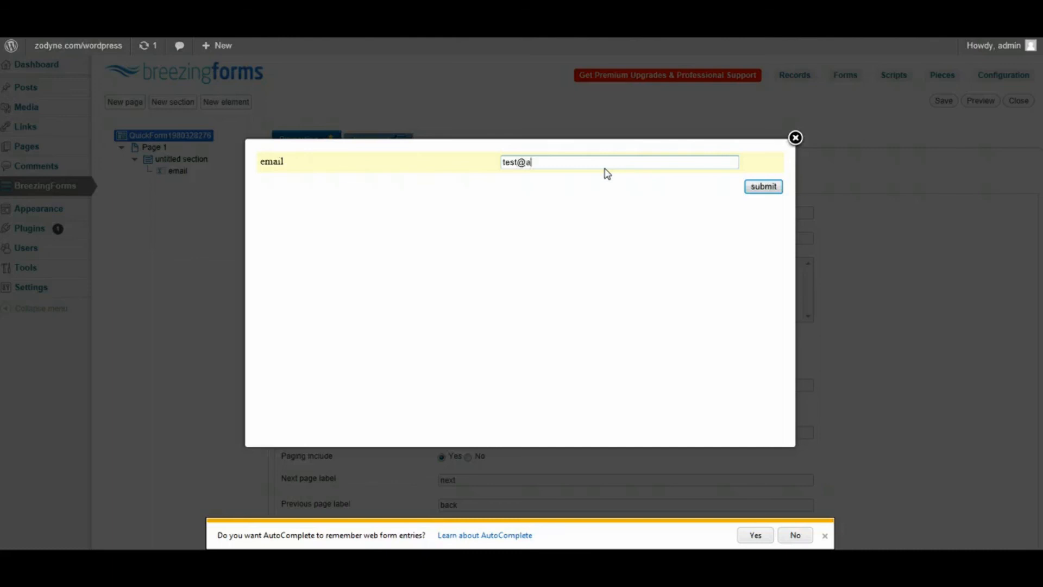
{"action": "type", "text": "test@a"}
{"action": "left_click", "coordinate": [761, 190]}
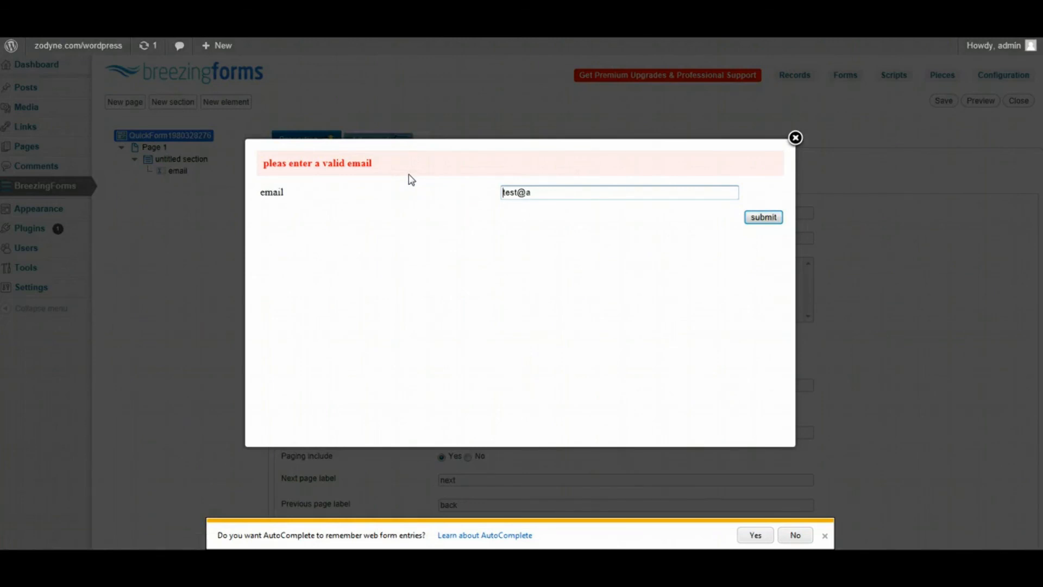
{"action": "left_click", "coordinate": [589, 191]}
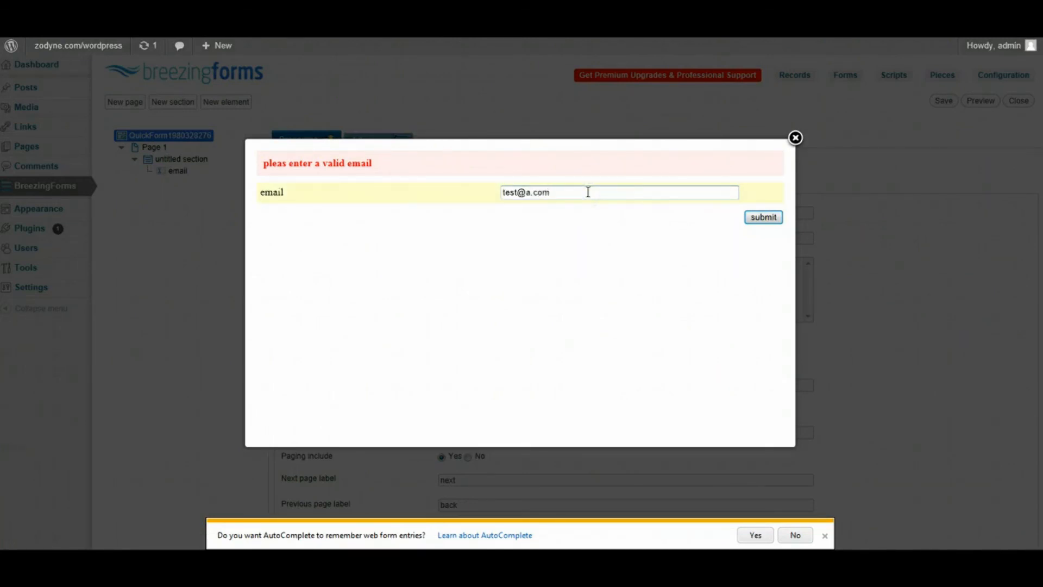
{"action": "left_click", "coordinate": [760, 218]}
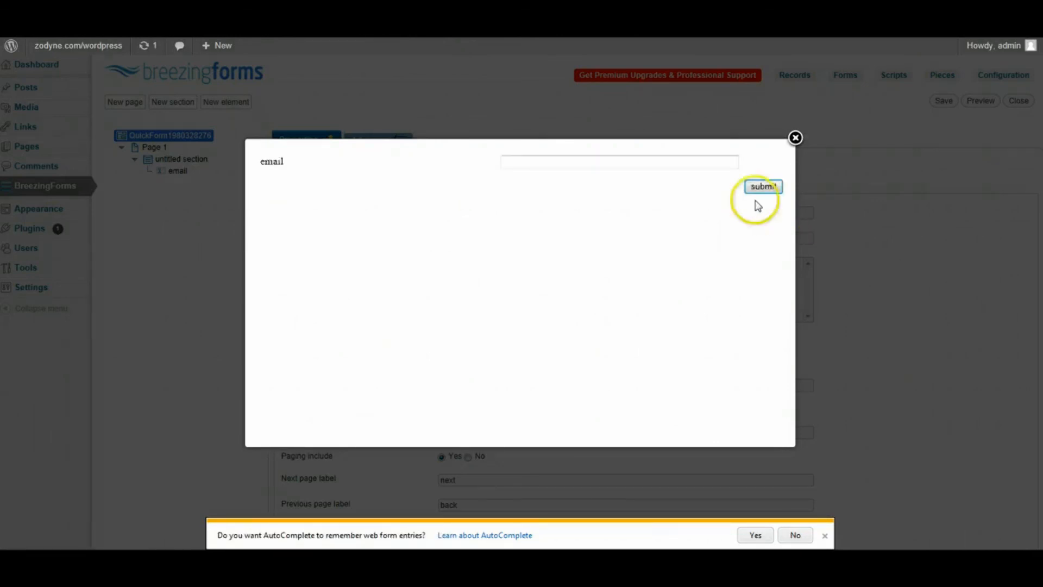
{"action": "left_click", "coordinate": [795, 137]}
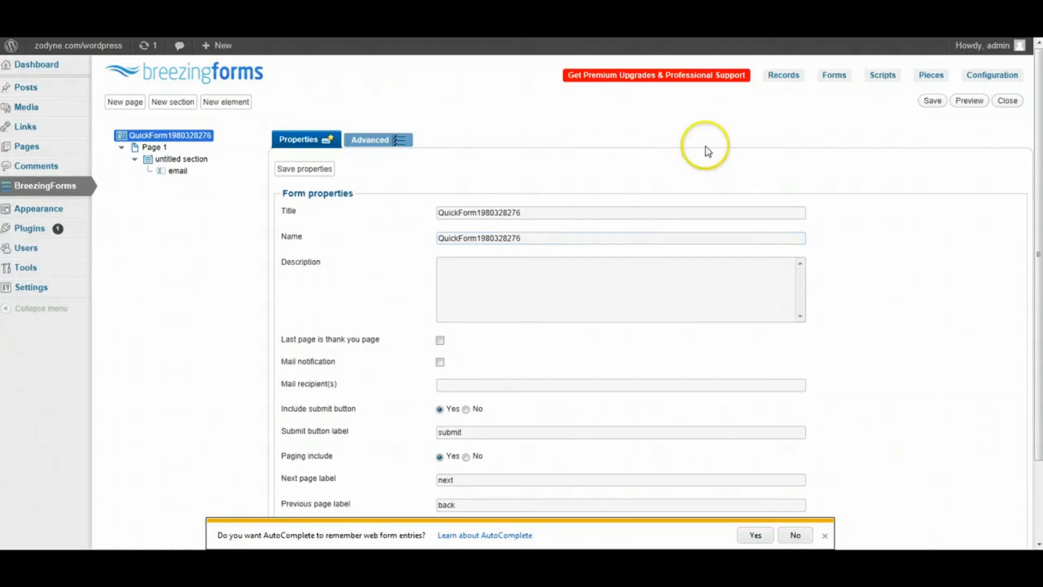
{"action": "left_click", "coordinate": [930, 77]}
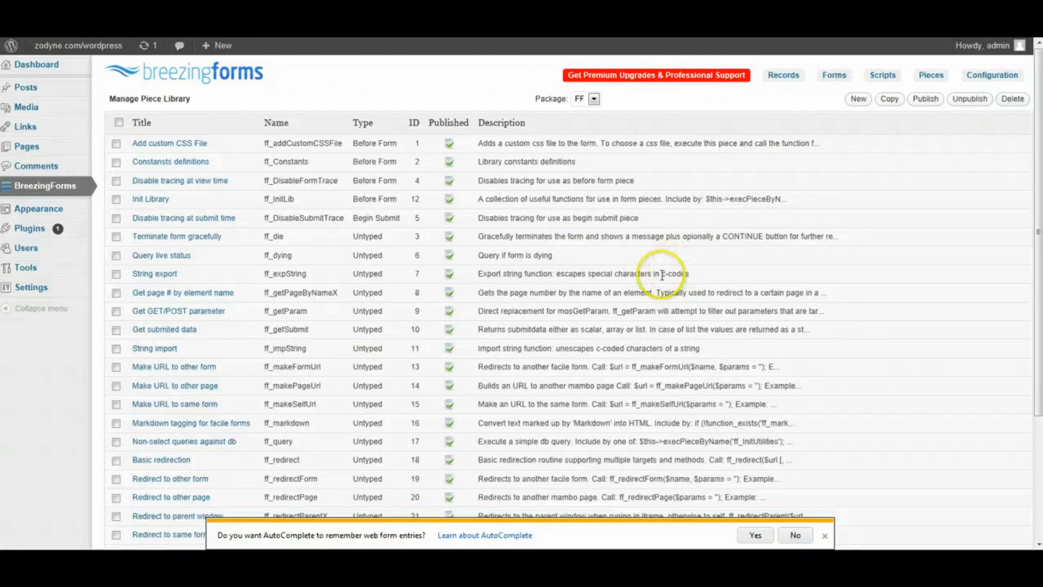
- Open the 'Basic redirection' (ff_redirect) piece and scroll down to its PHP code
{"action": "scroll", "coordinate": [660, 271], "scroll_direction": "down", "scroll_amount": 3}
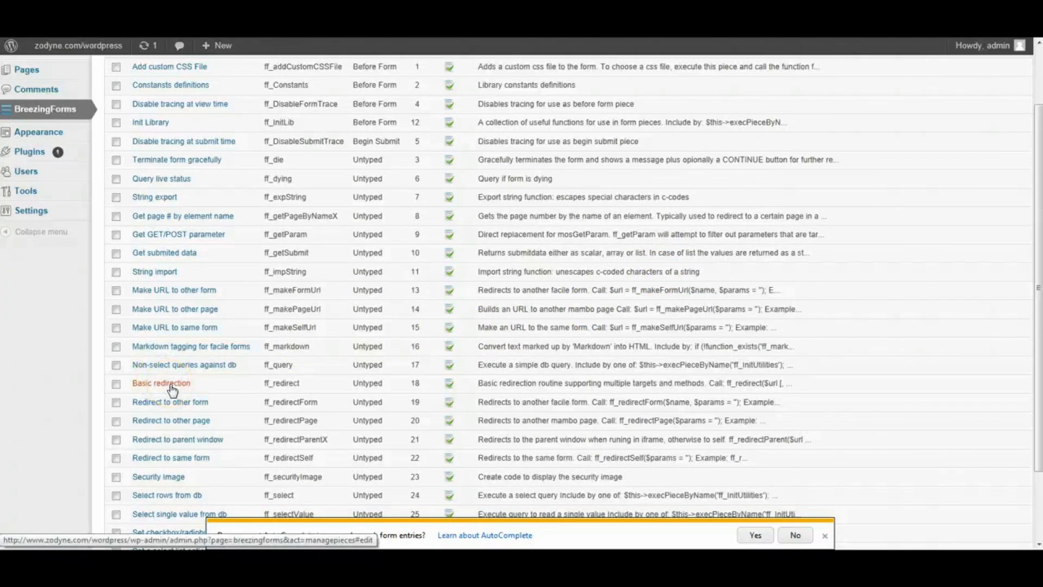
{"action": "left_click", "coordinate": [171, 385]}
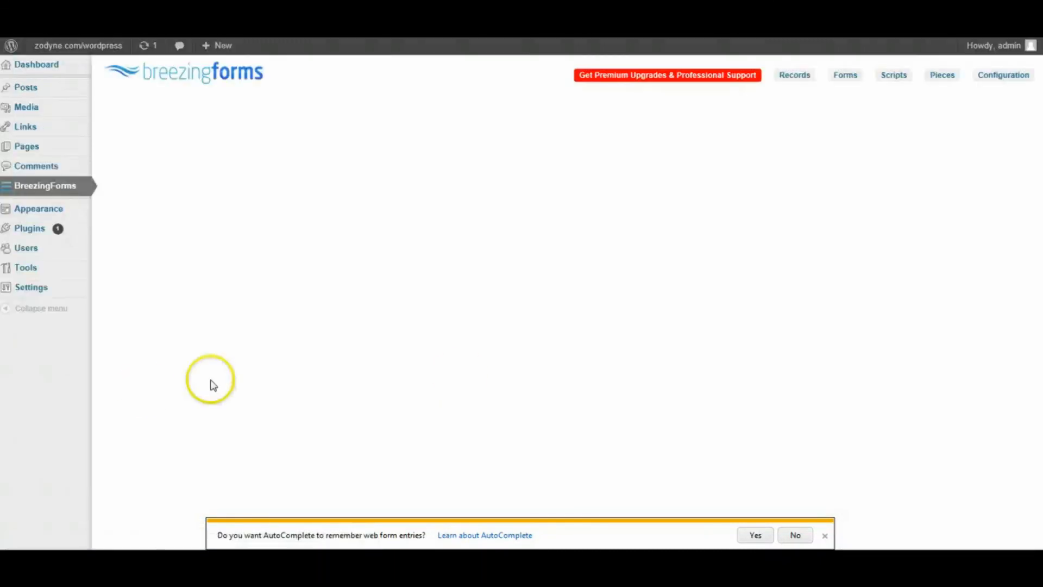
{"action": "scroll", "coordinate": [610, 351], "scroll_direction": "down", "scroll_amount": 3}
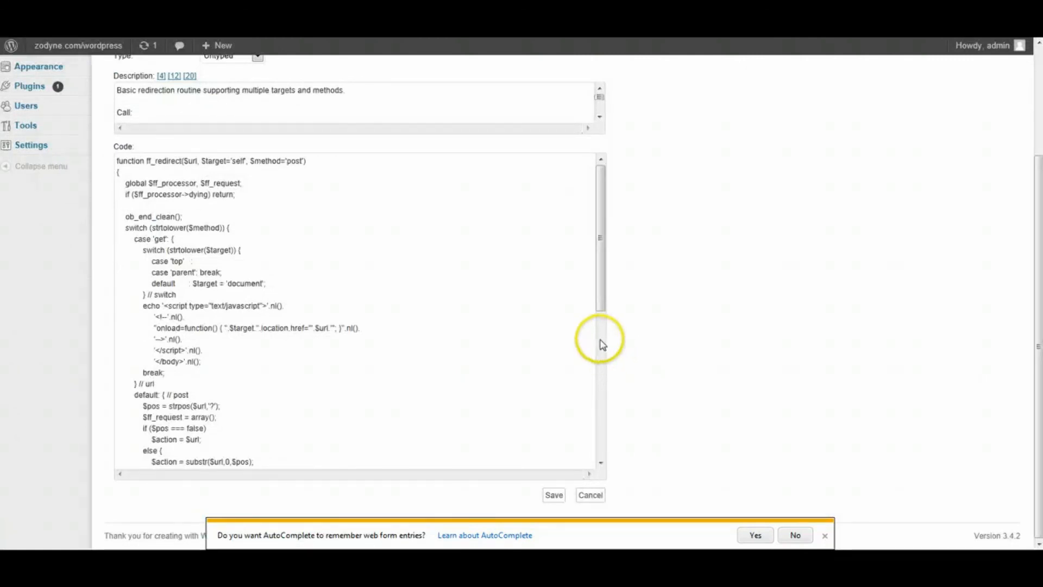